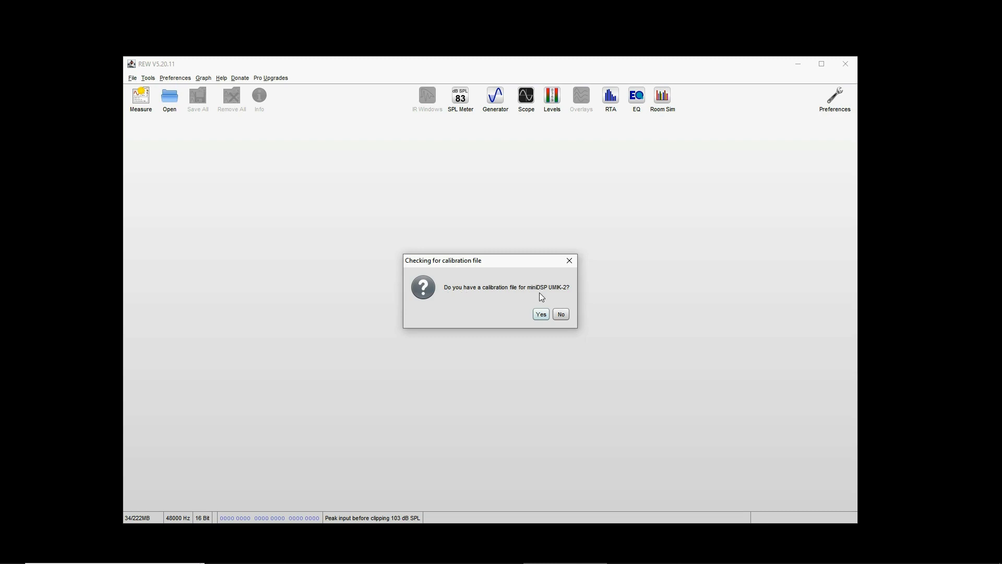
- Load 8100188_90deg.txt as the UMIK-2 microphone calibration file and close the calibration dialog
click(541, 315)
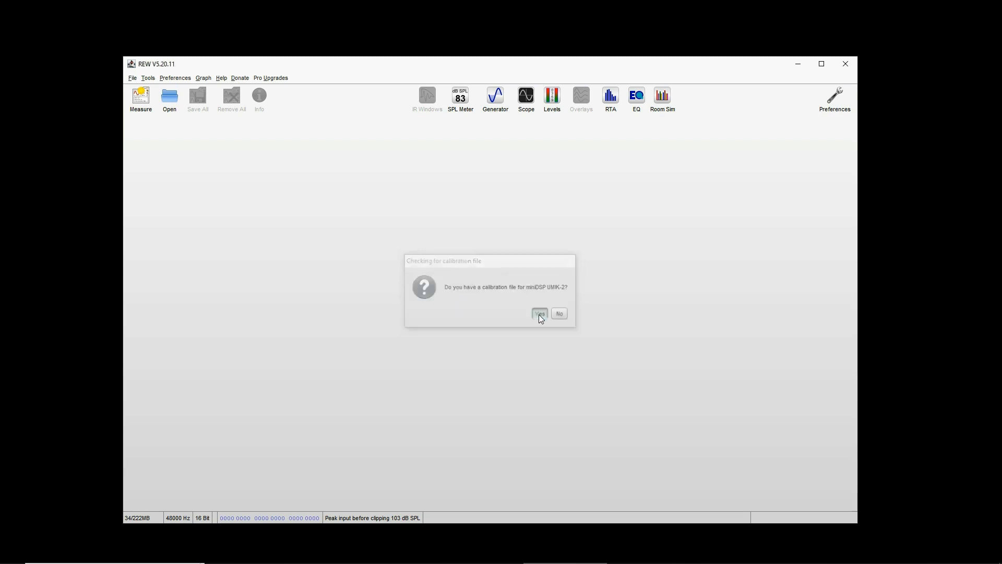
click(558, 297)
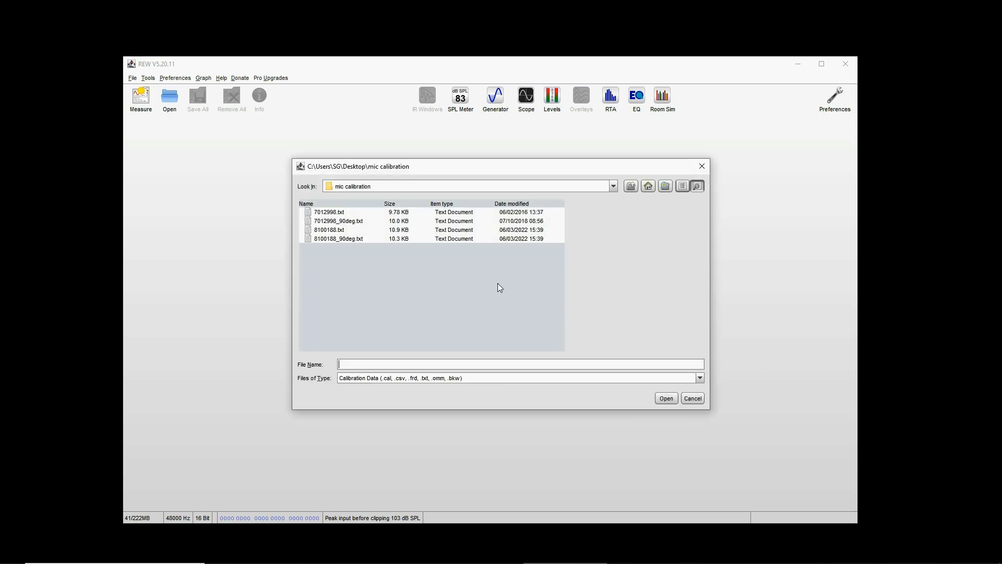
click(334, 240)
click(666, 398)
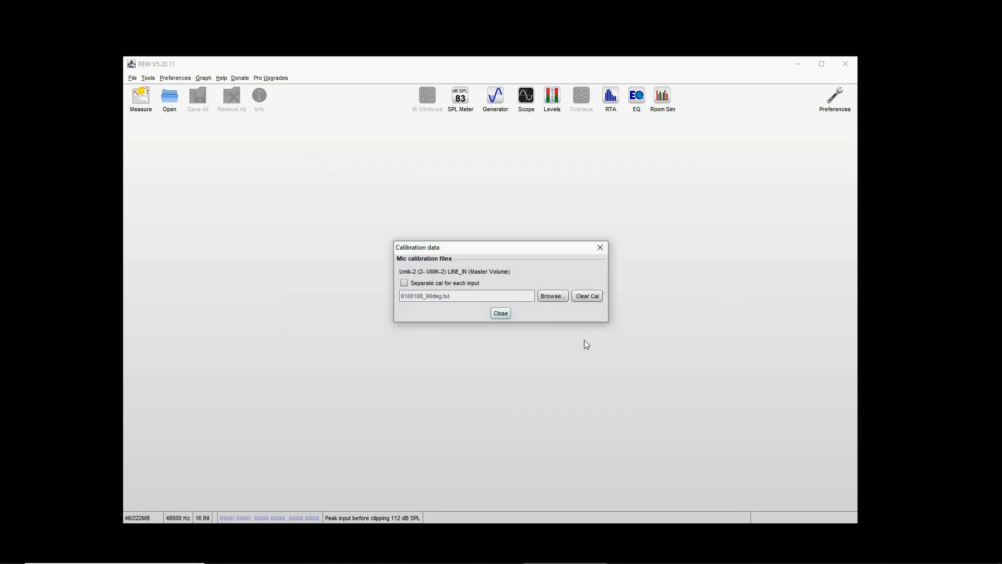
click(500, 315)
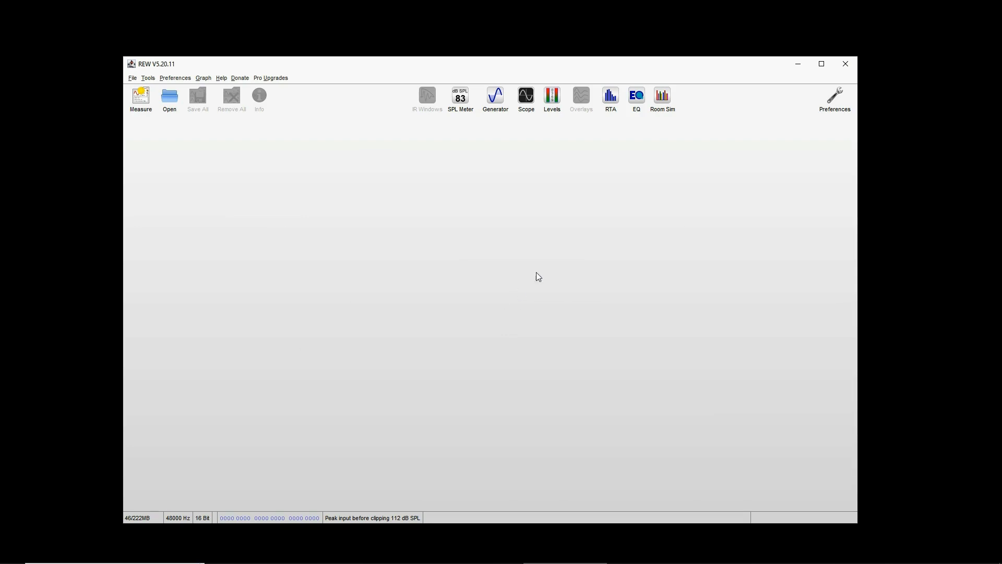
click(835, 98)
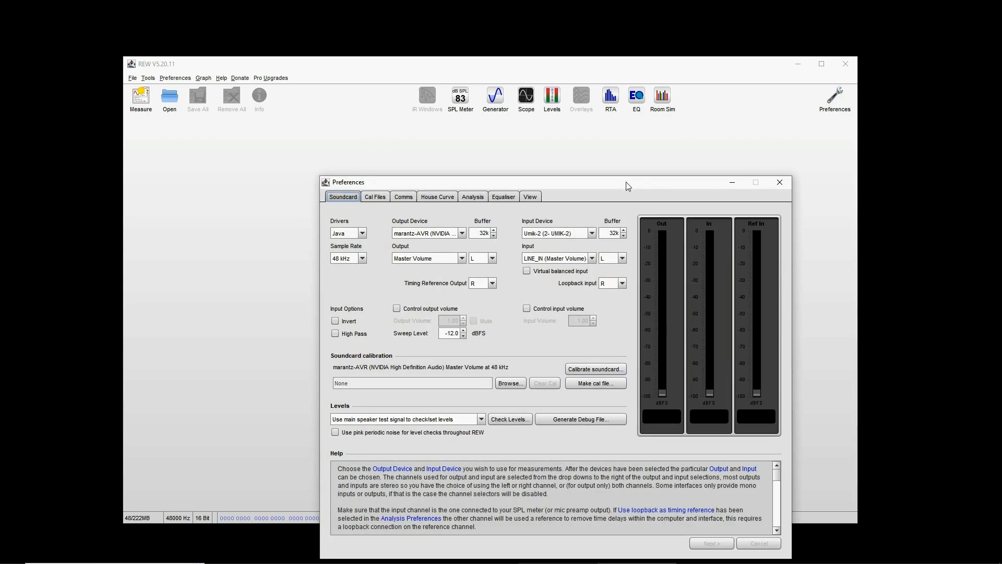
drag(626, 180, 535, 159)
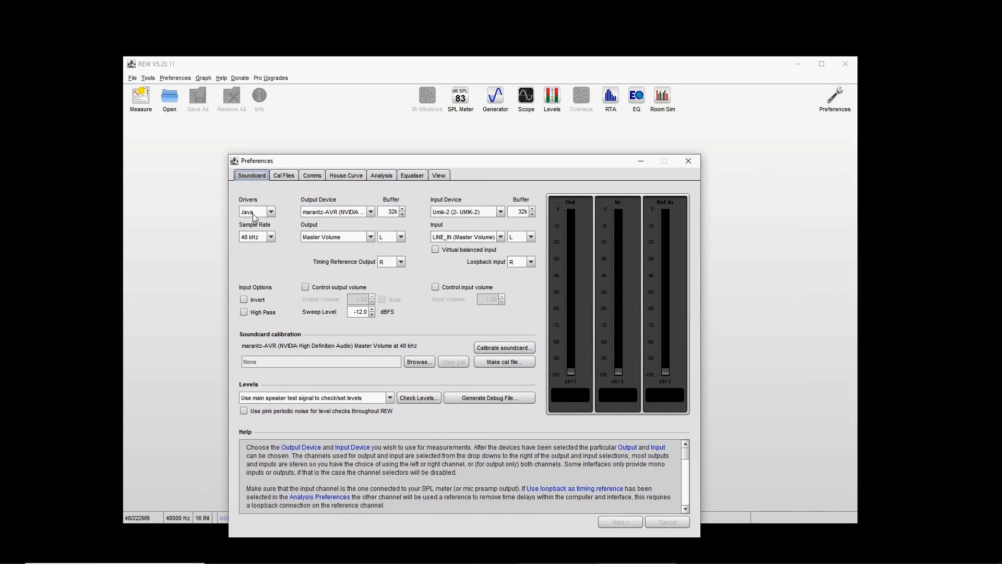
click(271, 212)
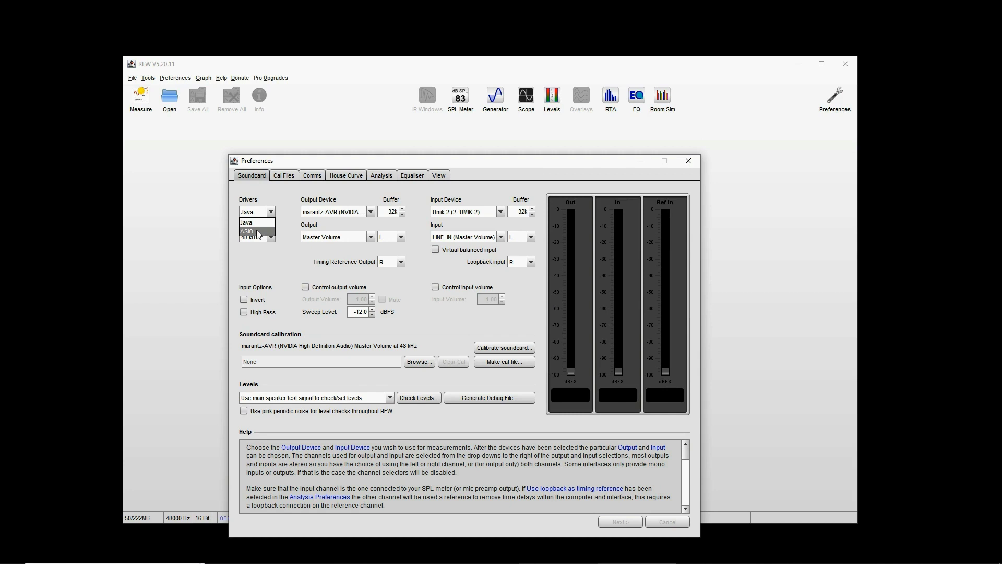
click(290, 198)
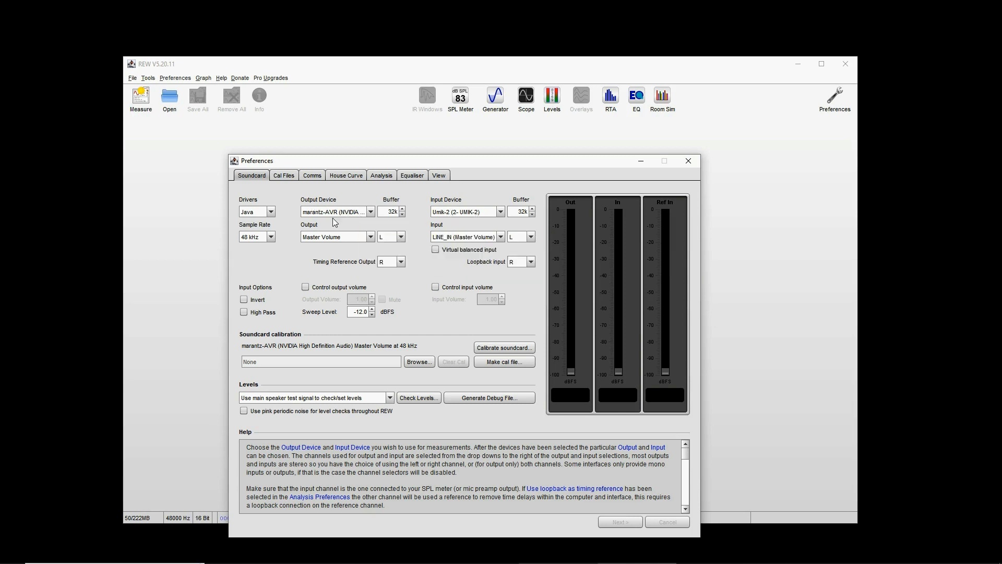
click(485, 212)
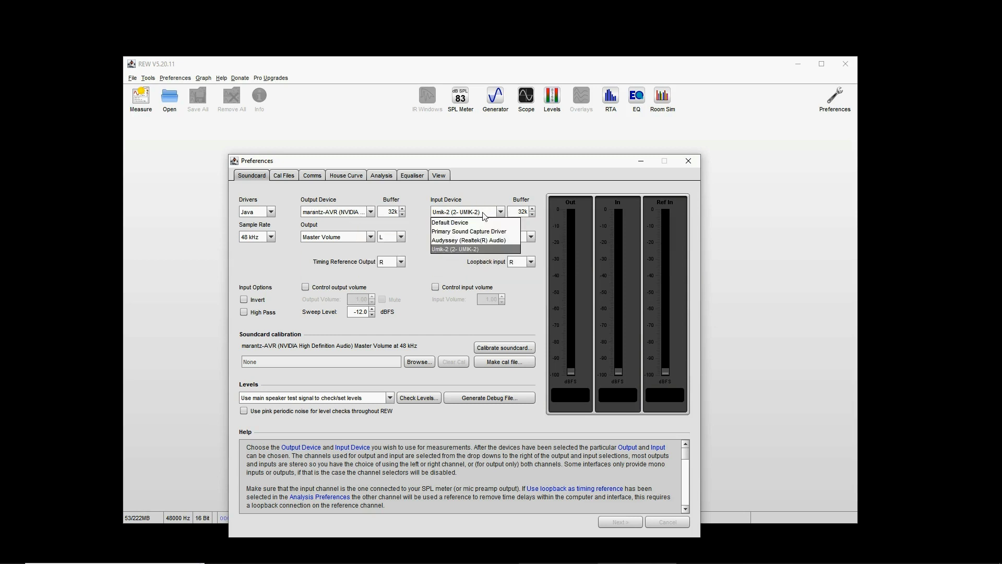
click(464, 250)
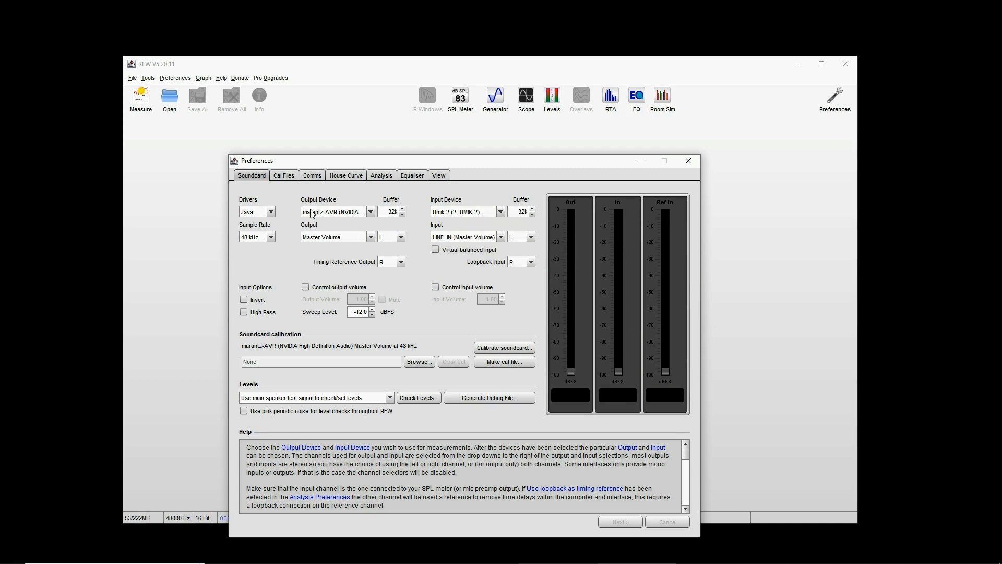
click(340, 214)
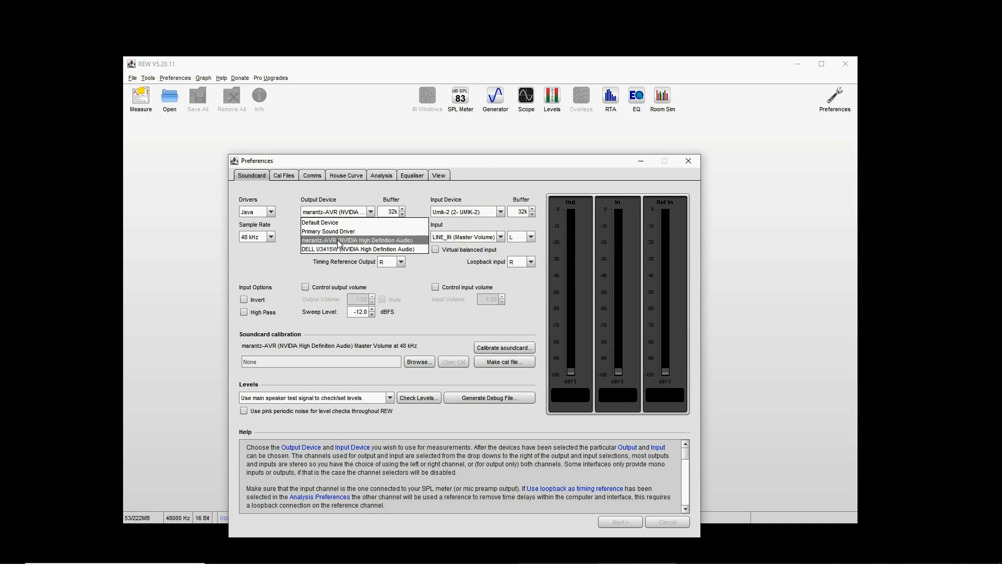
click(339, 243)
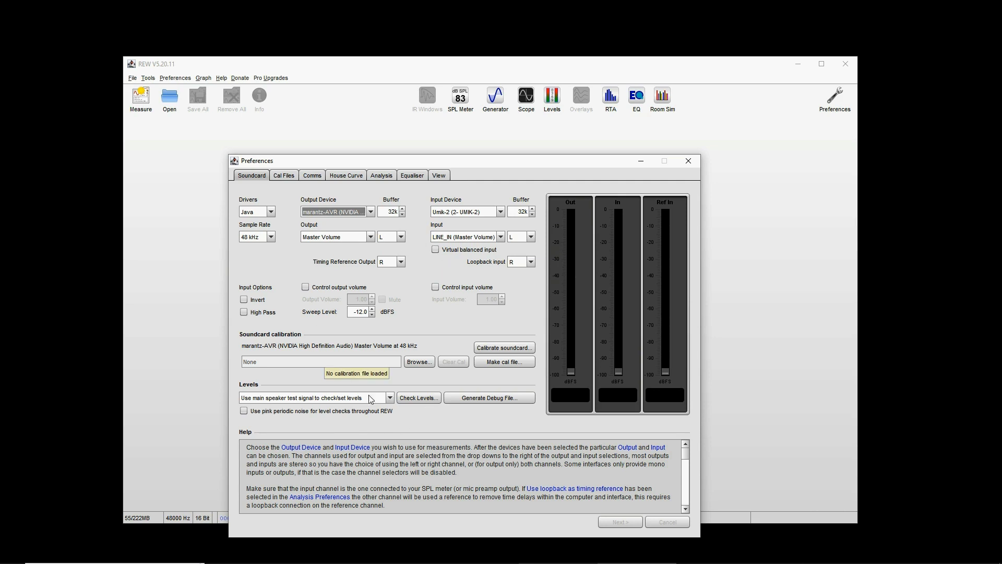
click(291, 177)
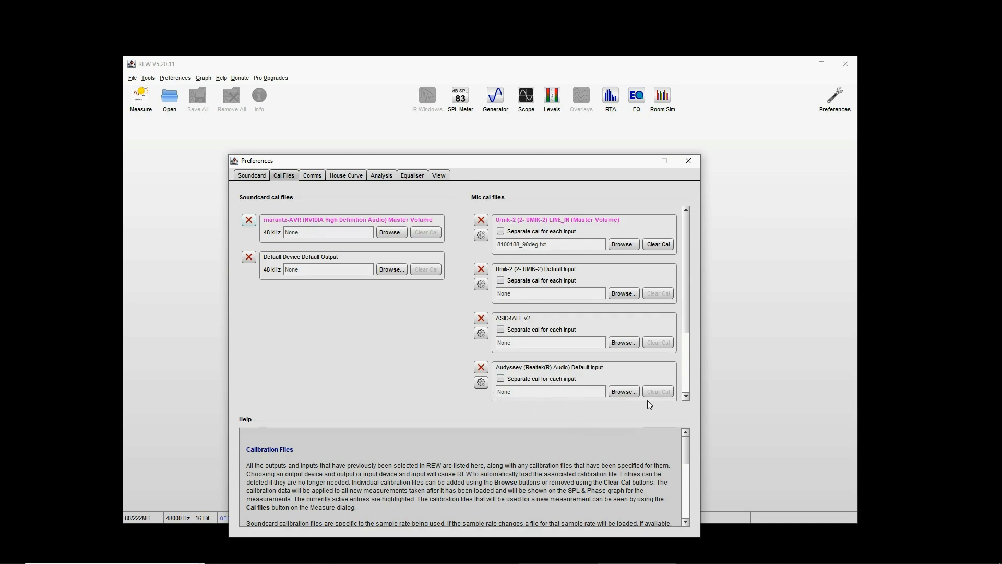
click(313, 176)
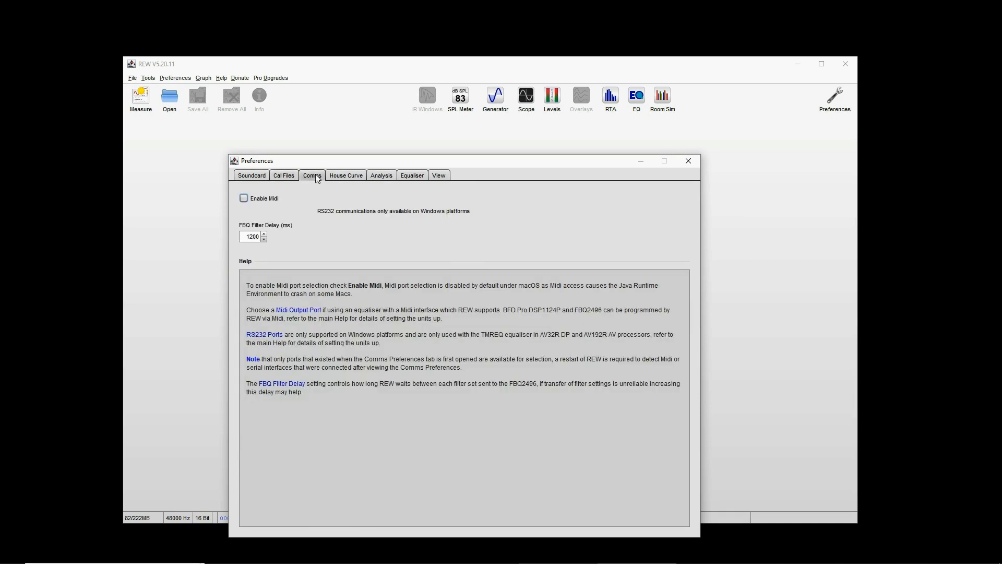
click(350, 178)
click(381, 177)
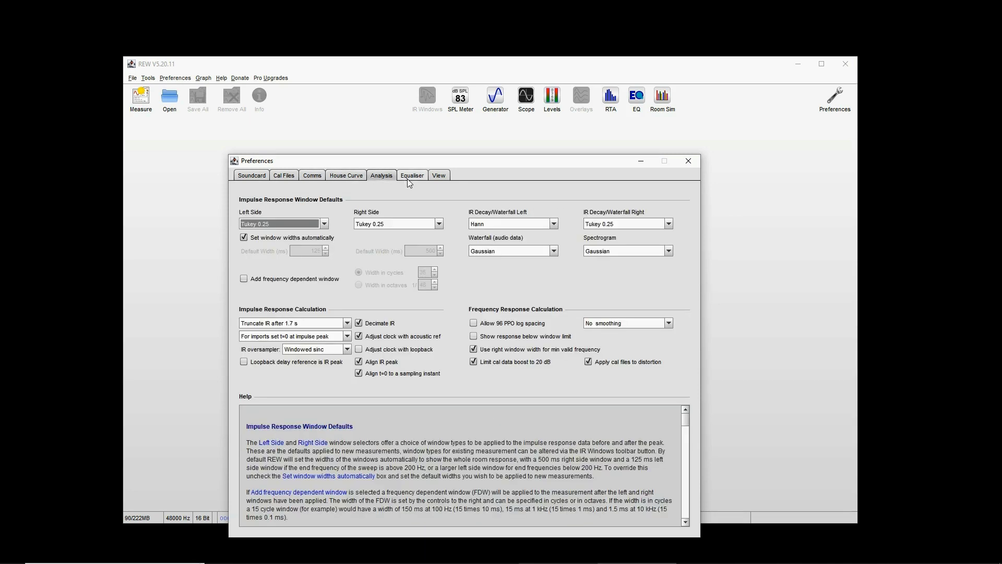
click(416, 177)
click(439, 176)
click(690, 161)
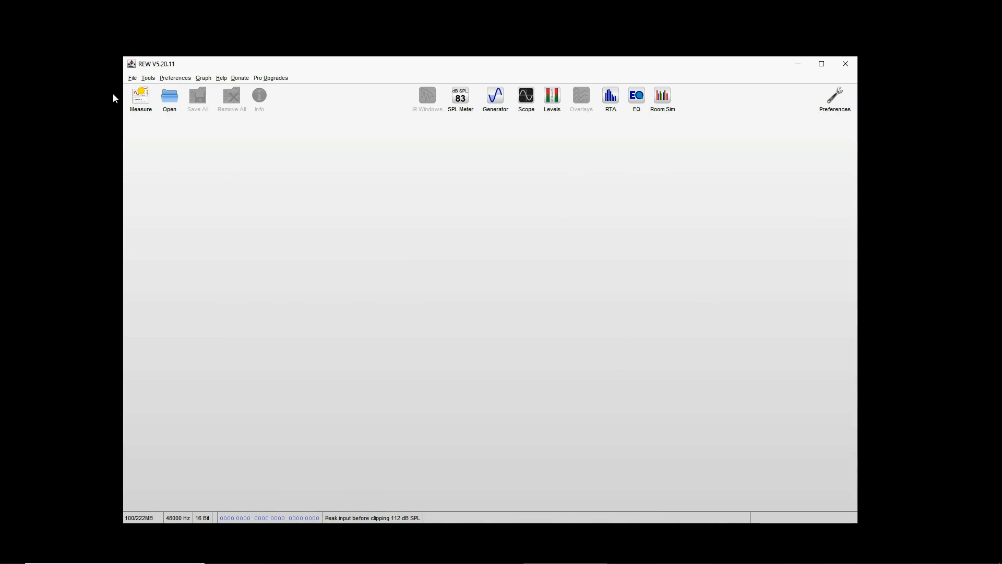
- Run a 512k sweep using the acoustic timing reference, after checking signal levels
click(138, 99)
drag(414, 111, 319, 134)
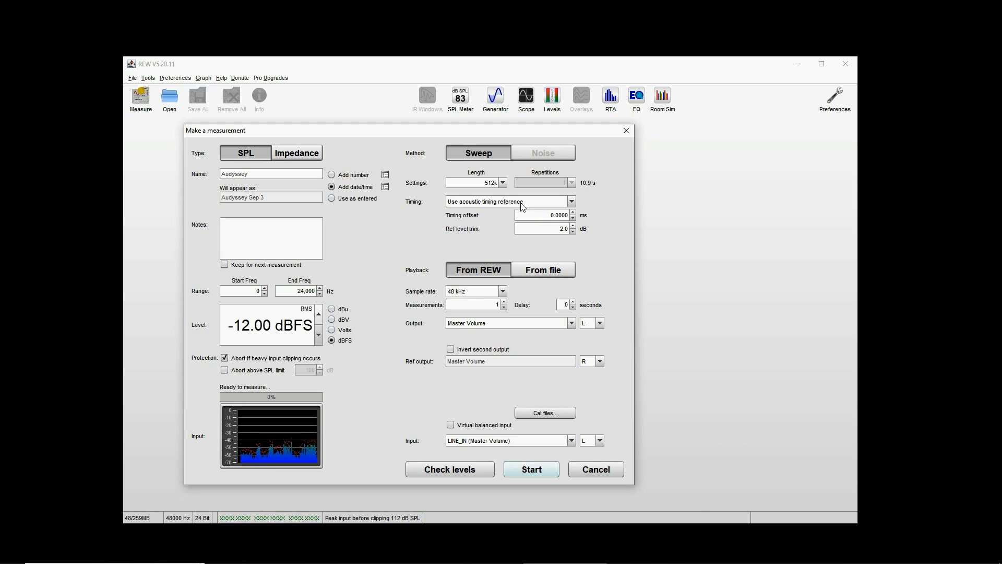
click(494, 203)
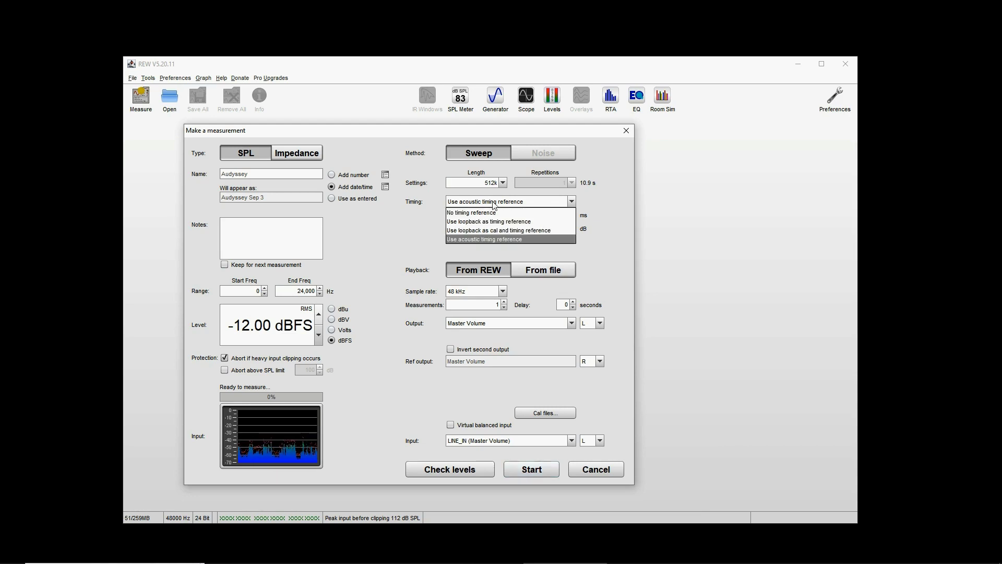
click(490, 239)
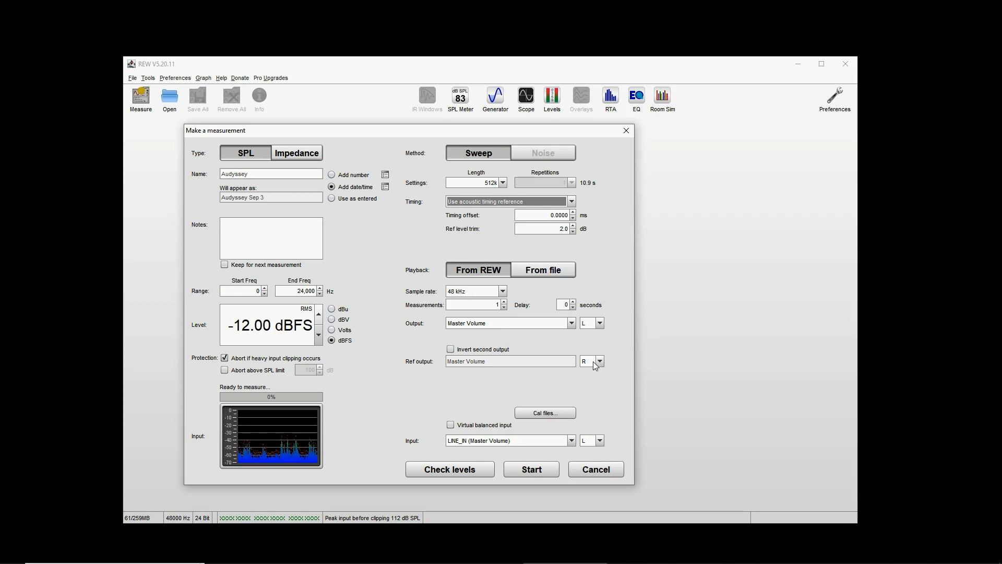
click(460, 473)
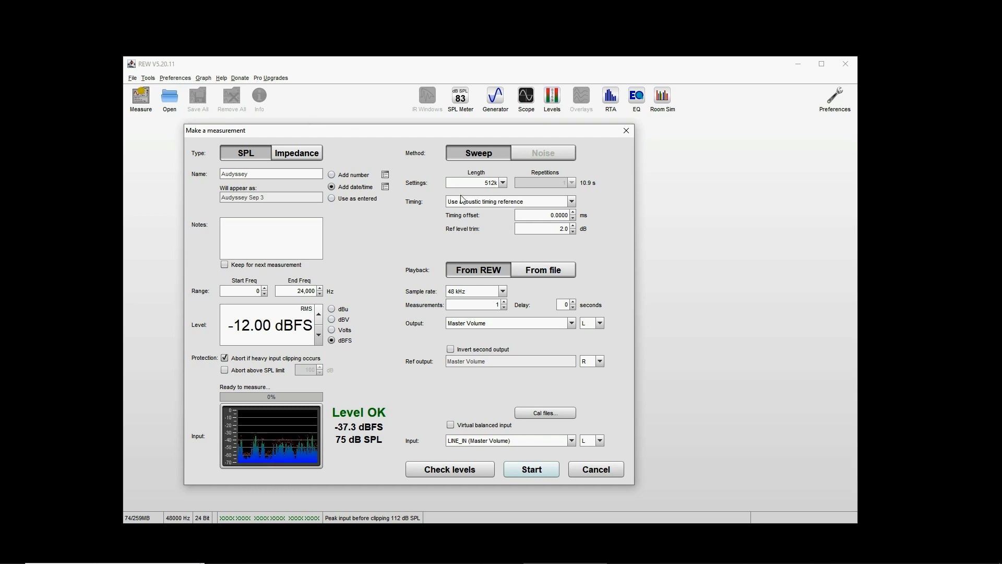
click(503, 183)
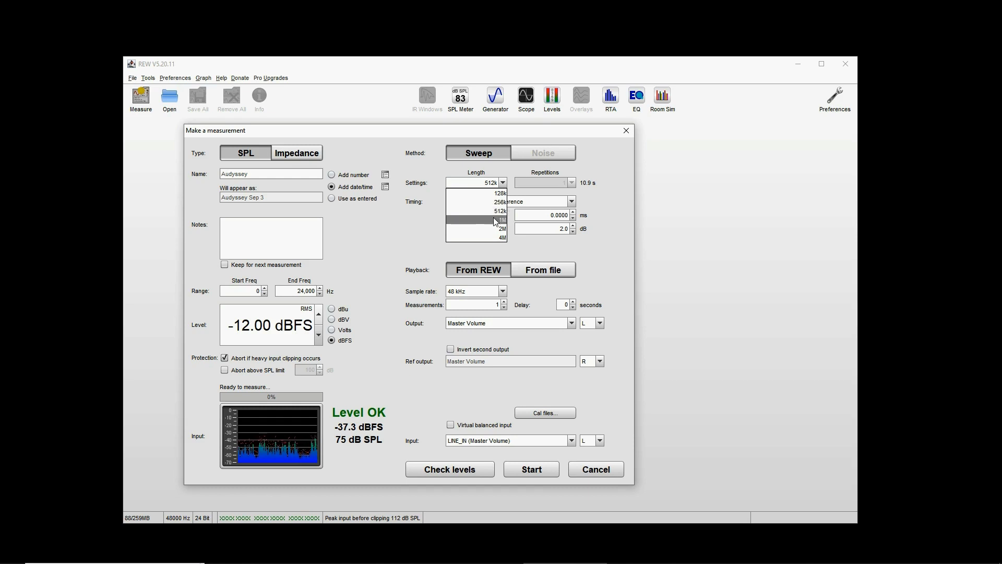
click(494, 211)
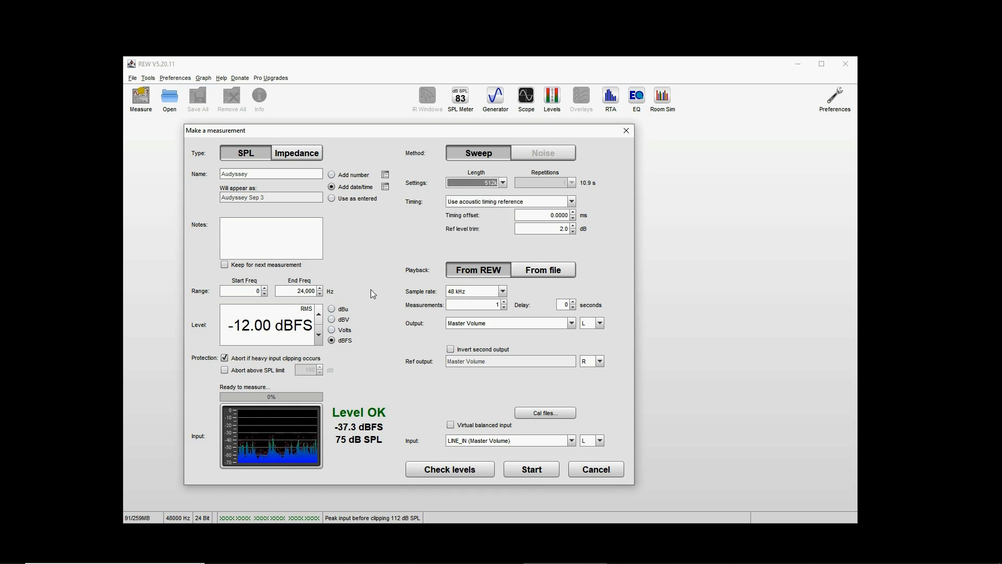
click(540, 470)
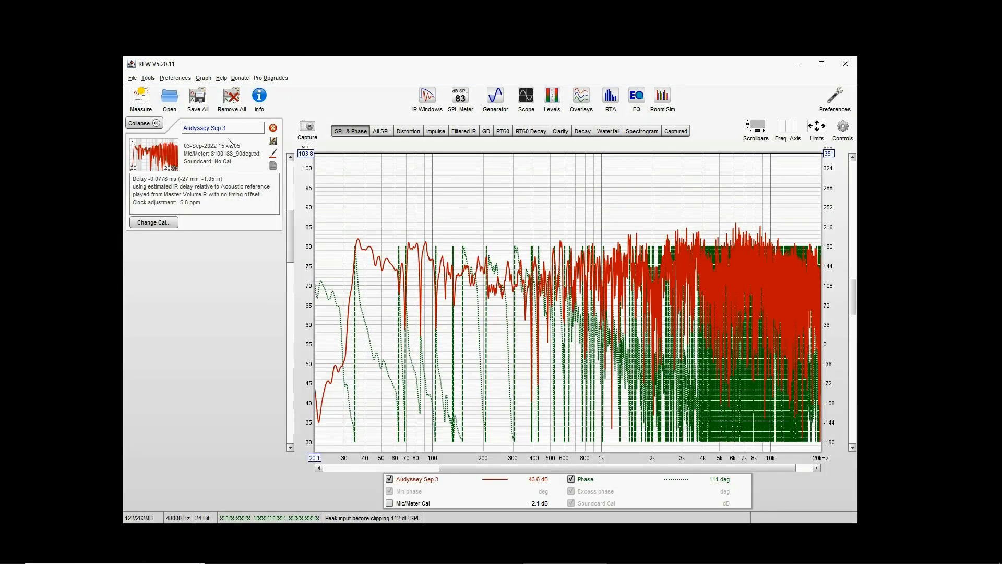
- Rename the measurement Umik-2 and fit its trace on the maximized All SPL graph
click(233, 131)
text(Umik-2)
key(Return)
click(382, 131)
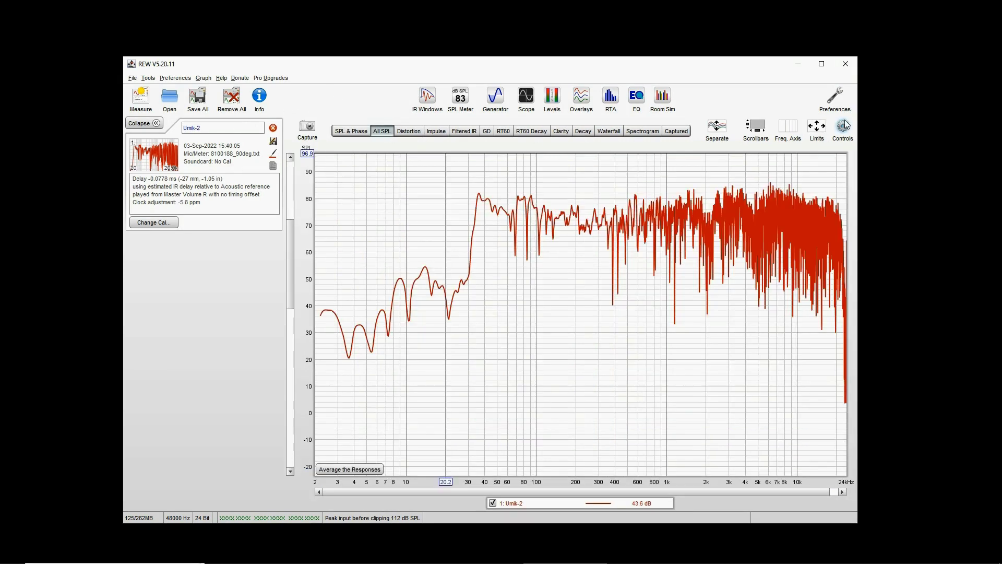
click(817, 128)
click(641, 348)
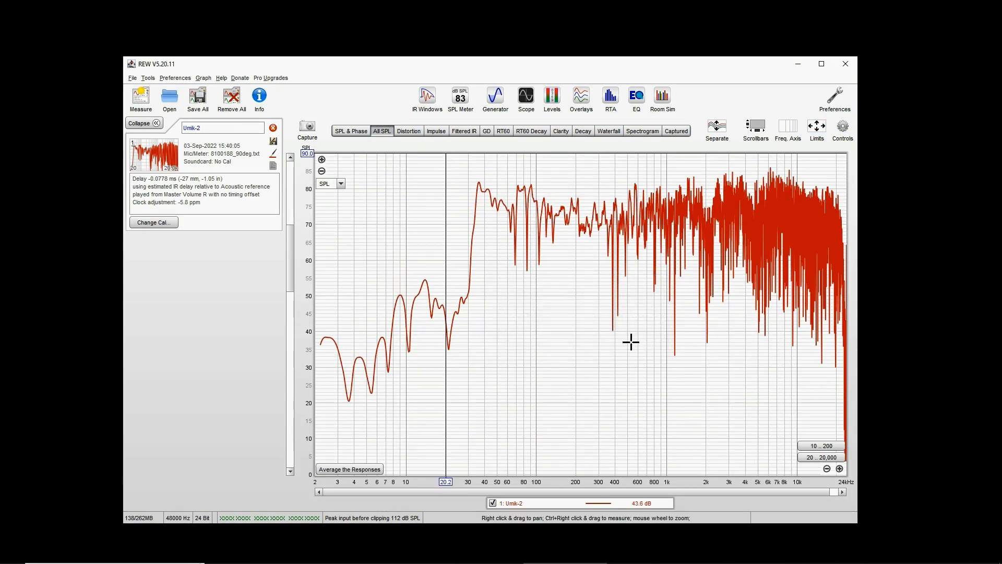
click(822, 63)
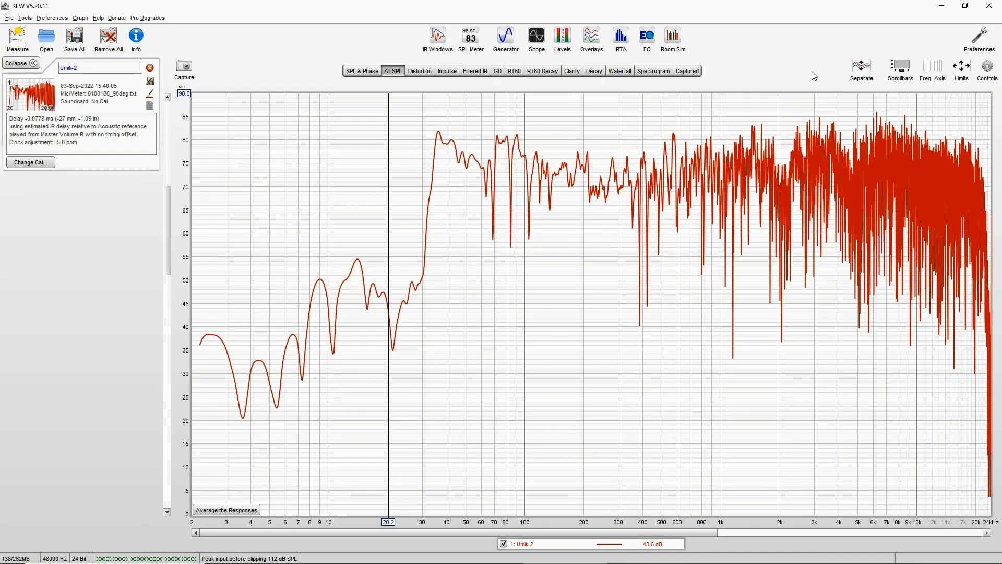
- Go to the Soundcard preferences to choose a different input device
click(17, 40)
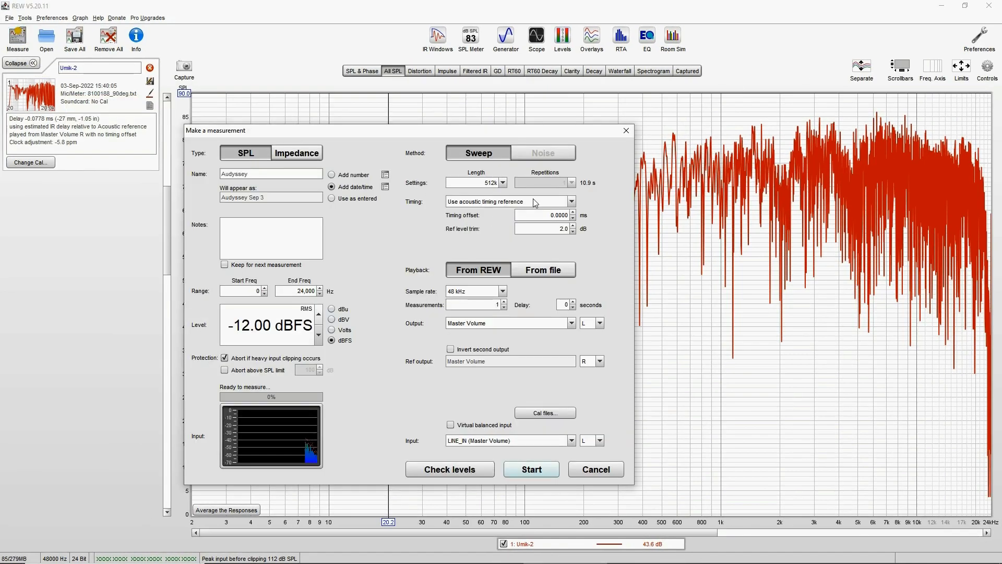
click(589, 471)
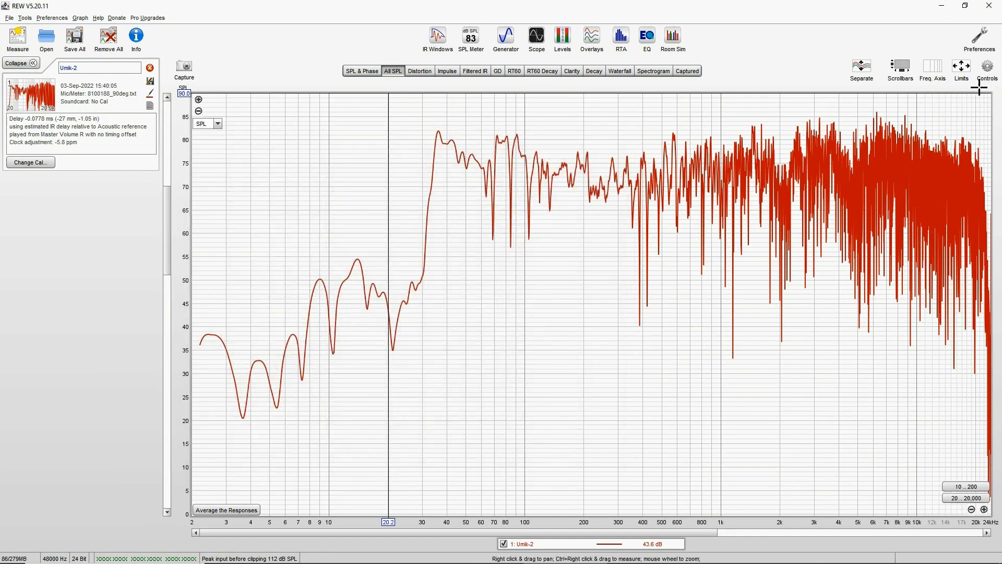
click(981, 40)
click(252, 175)
click(479, 215)
- Switch input to the Audyssey Realtek microphone and record a second sweep despite the SPL warning
click(472, 241)
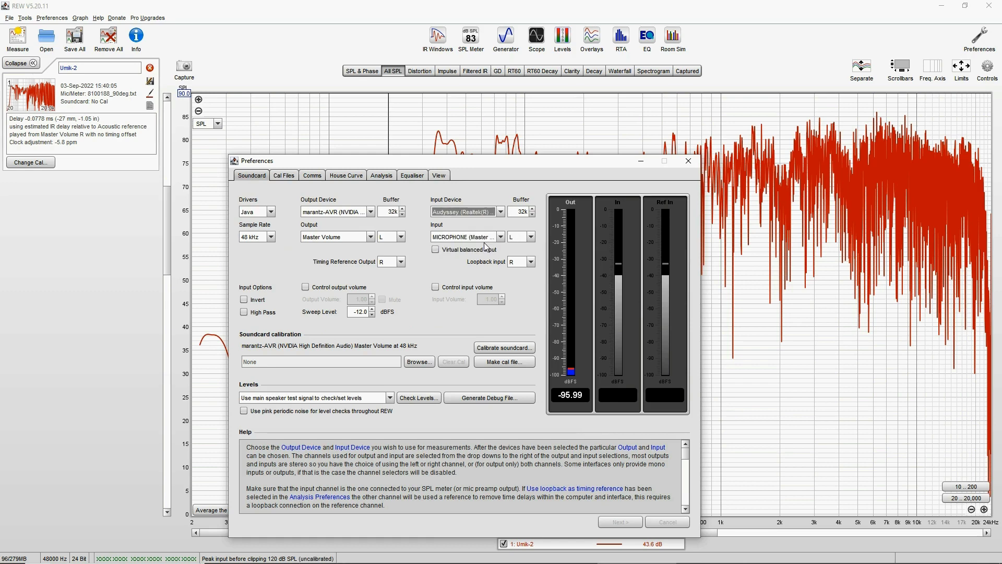
click(687, 161)
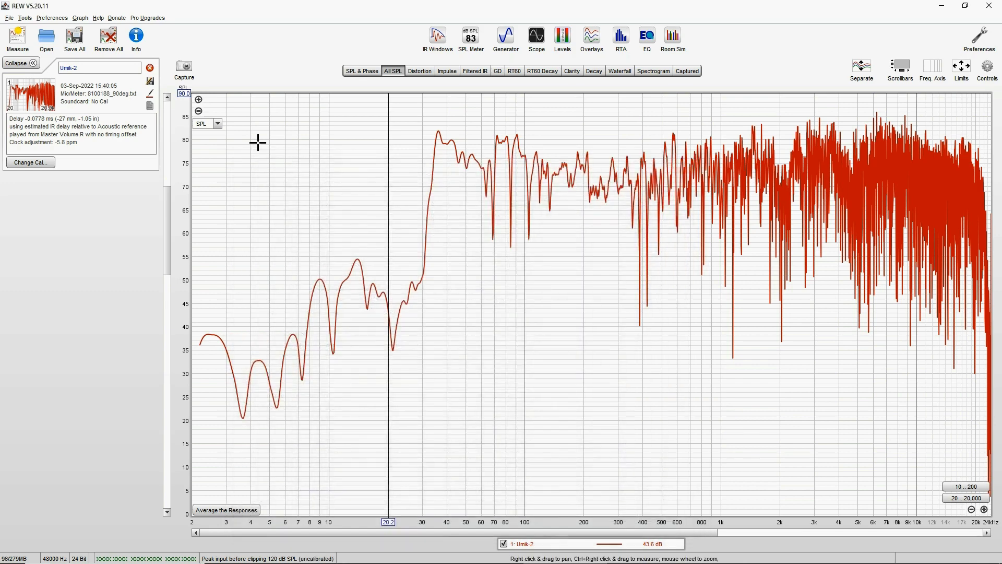
key(ctrl+m)
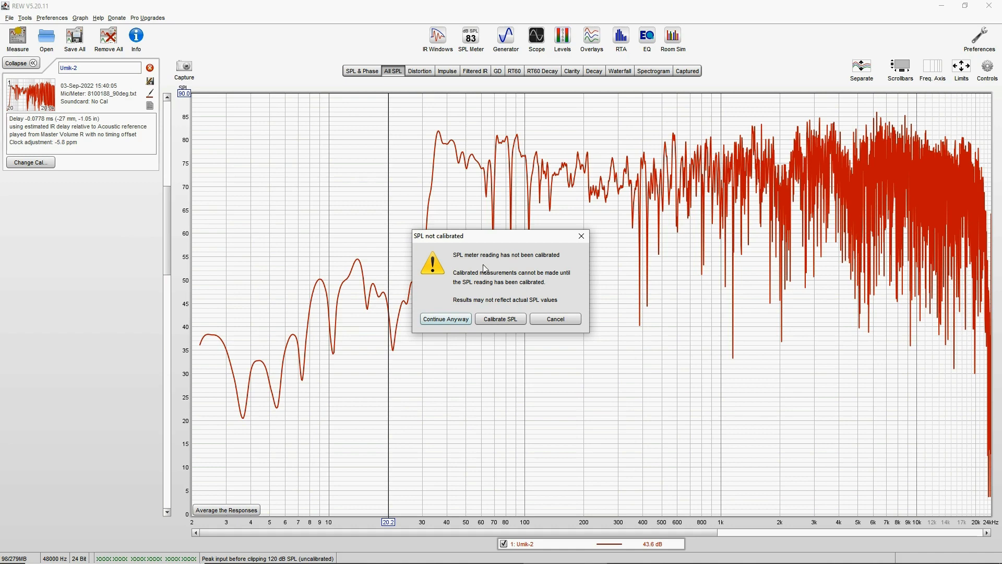
click(455, 324)
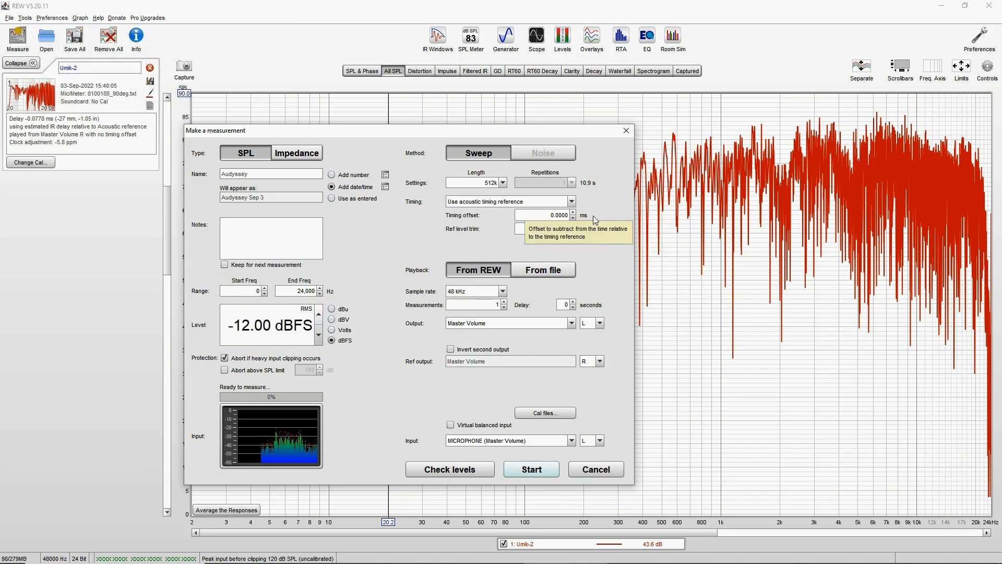
click(533, 469)
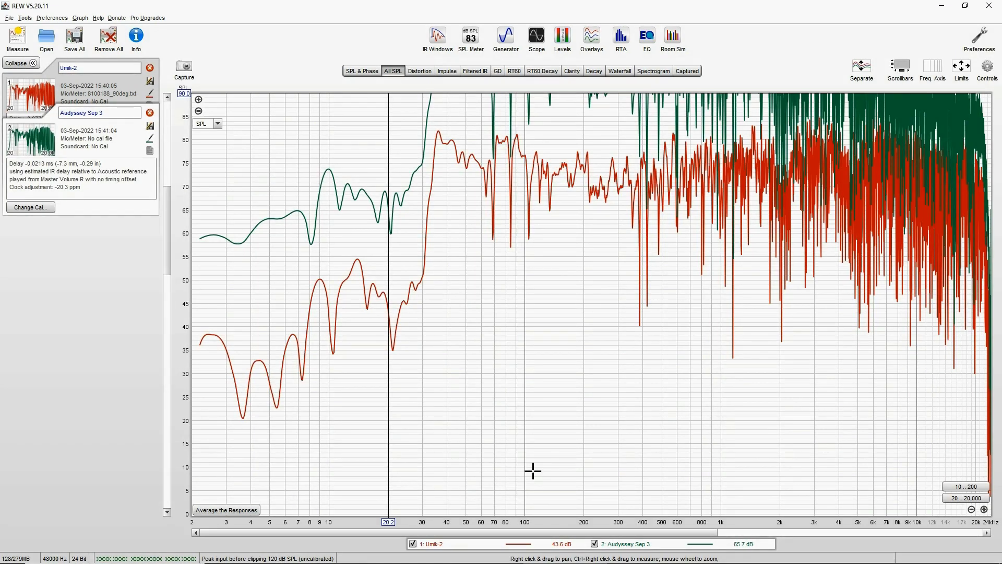
- Fit the All SPL graph to the data and strip the date from the second measurement's name
click(961, 67)
click(656, 339)
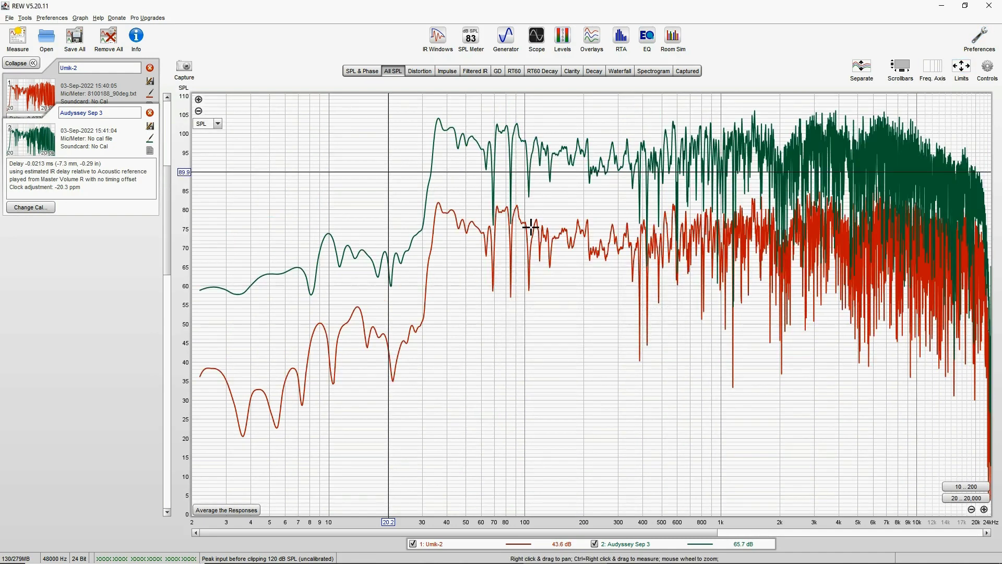
click(121, 114)
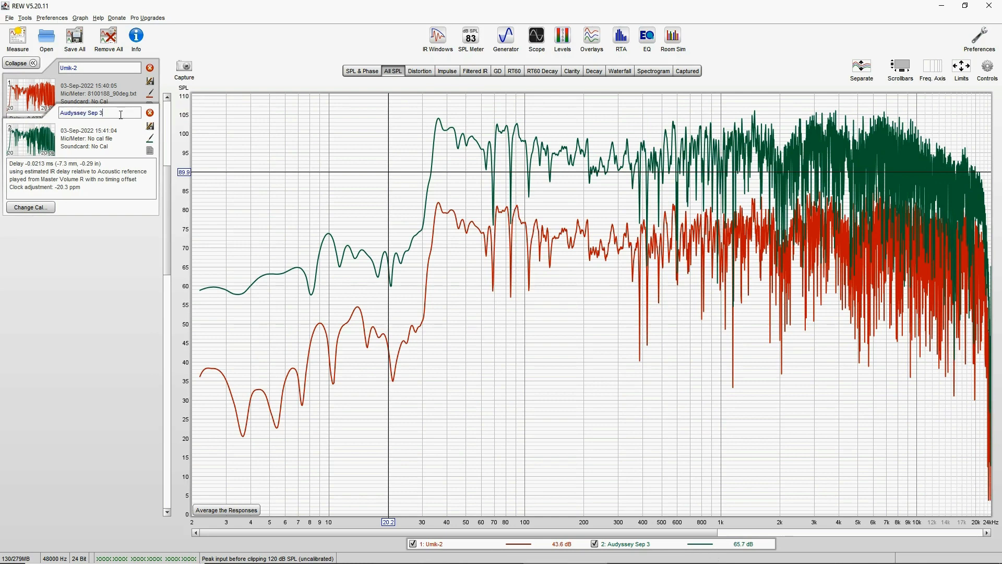
key(BackSpace)
key(BackSpace)
key(BackSpace)
key(BackSpace)
- Record a third sweep measurement and enter 'AUdyssey 2' as its name
click(25, 48)
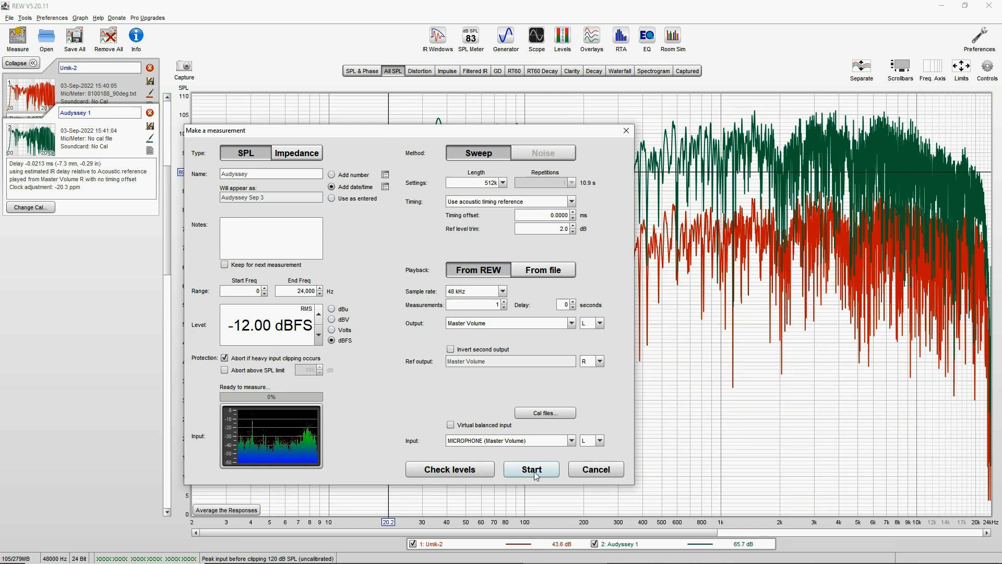
click(536, 475)
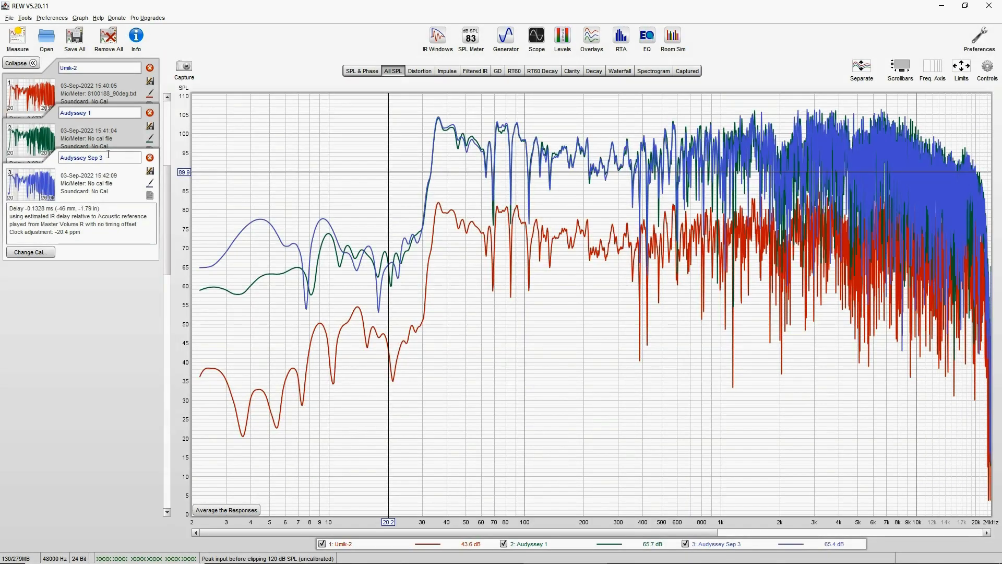
triple_click(109, 155)
text(AUdyssey 2)
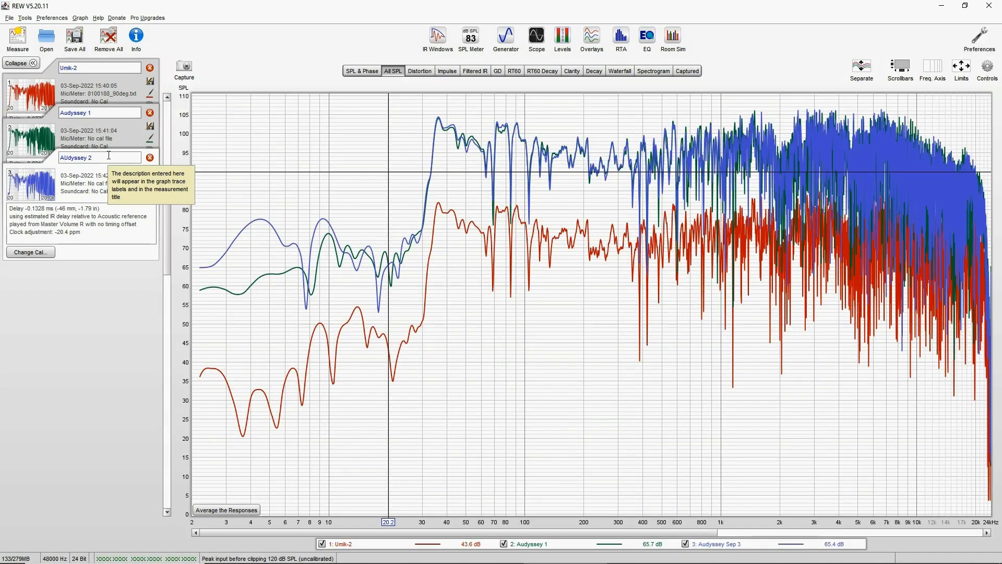
- Correct the third measurement's name to 'Audyssey 2' and compare the three legend traces
key(Delete)
text(u)
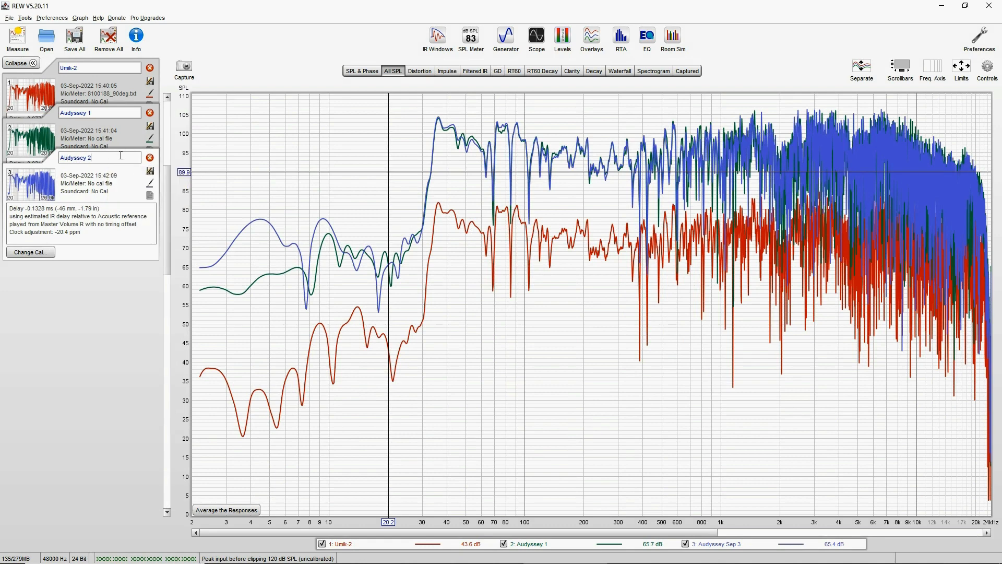
key(Return)
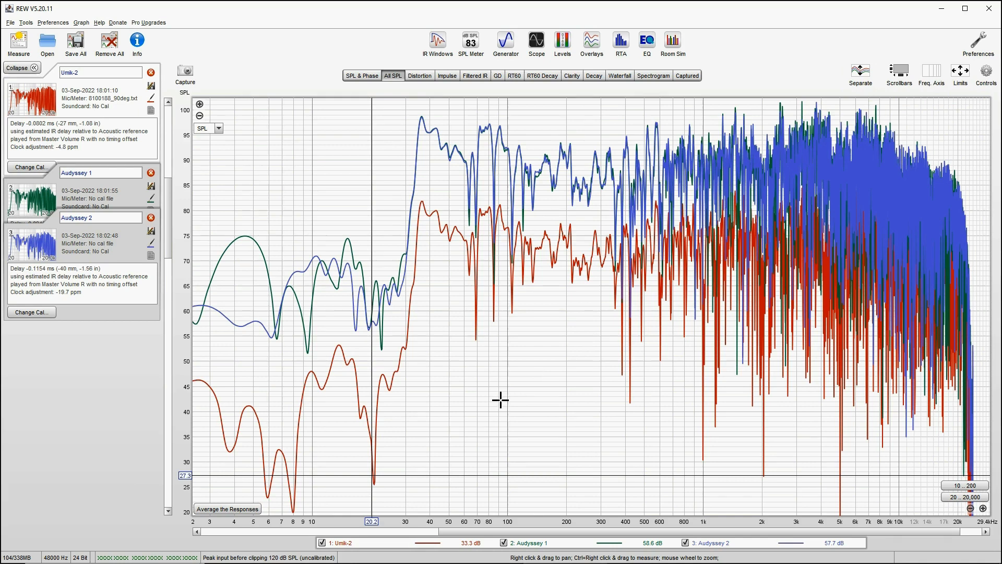
mouse_move(343, 545)
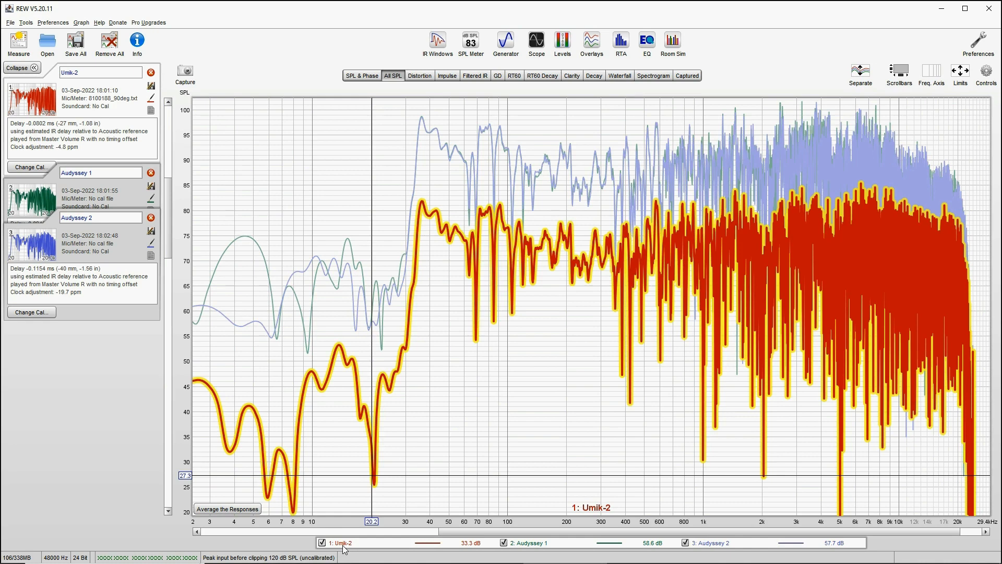
mouse_move(541, 545)
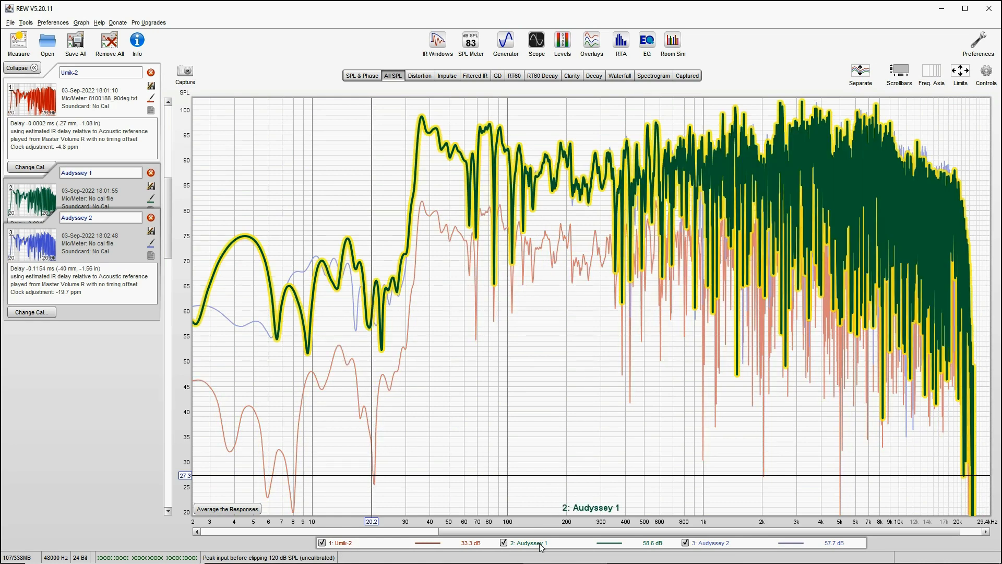
mouse_move(711, 545)
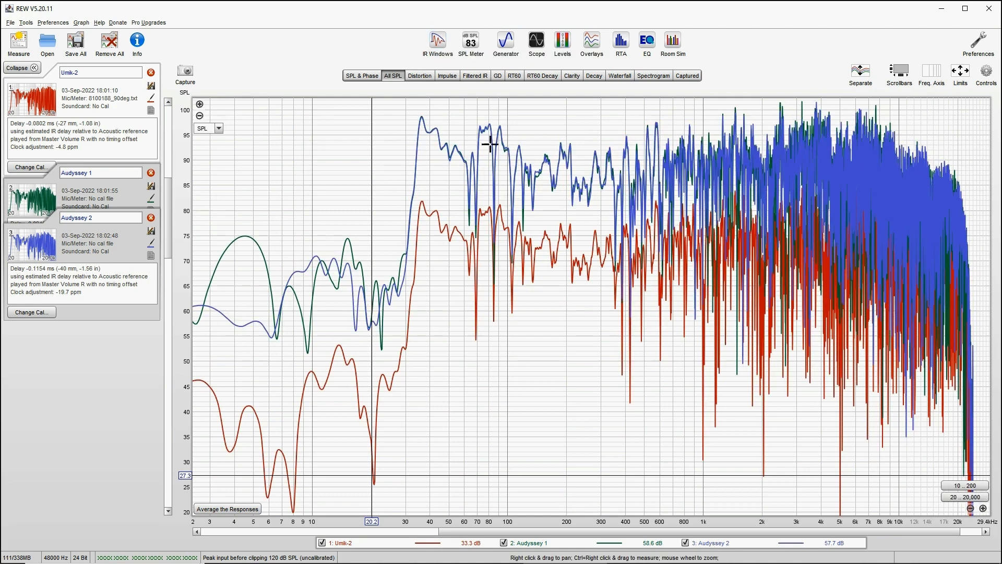
- Add a 4-cycle frequency dependent window and apply it to all measurements, keeping reference time
click(438, 50)
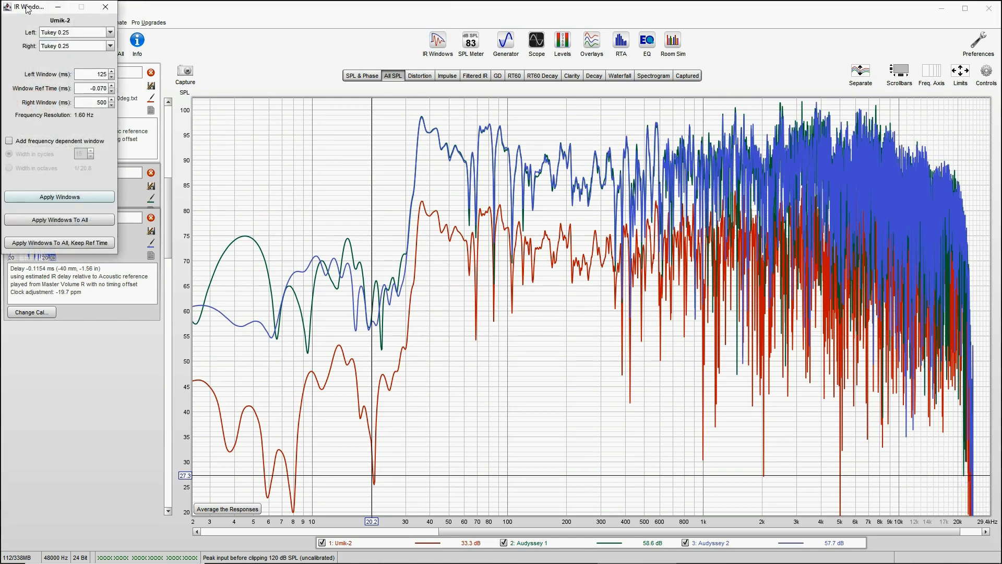
drag(27, 6, 569, 197)
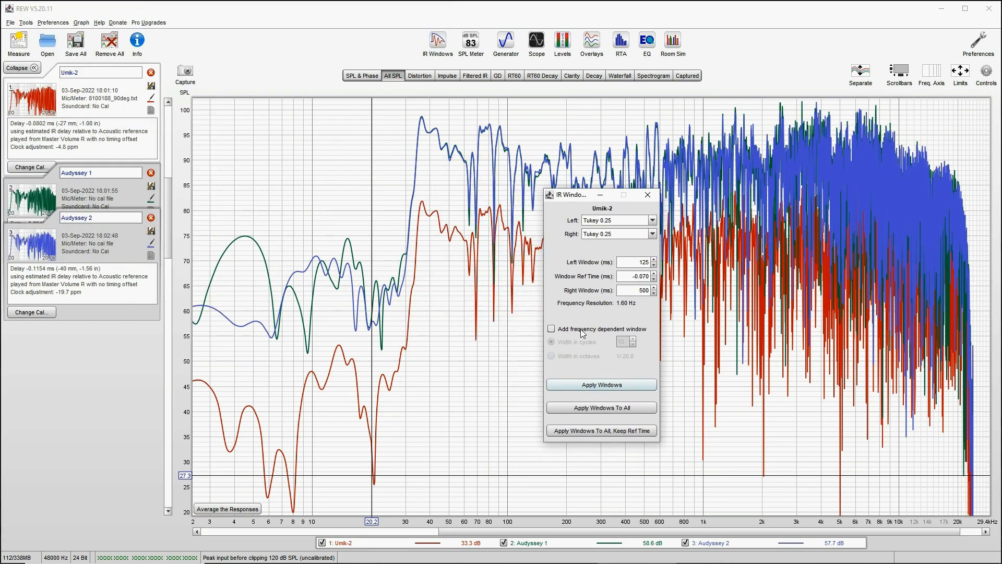
click(583, 333)
click(633, 345)
click(633, 344)
click(633, 344)
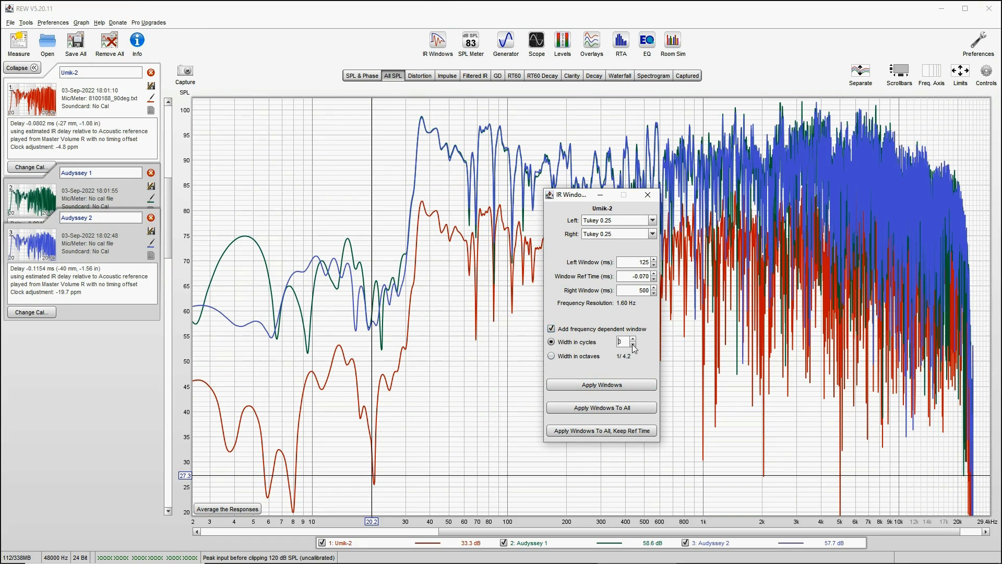
click(633, 338)
click(634, 430)
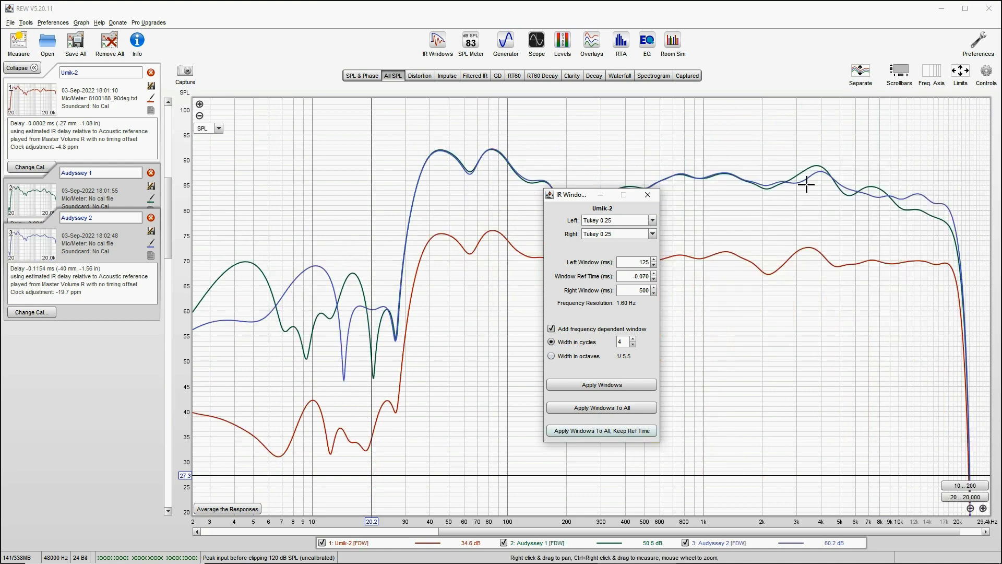
click(642, 196)
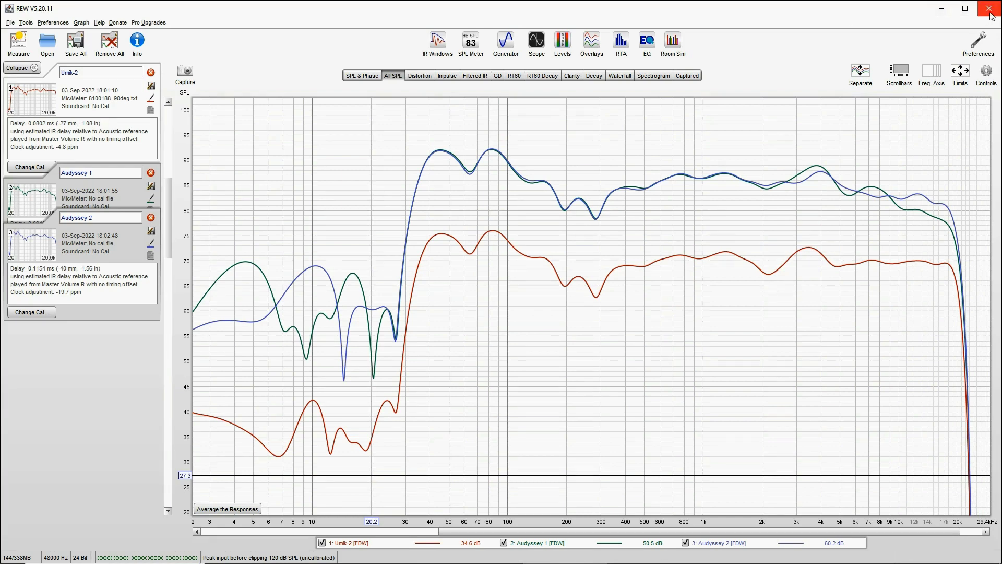
- Resize the REW window and show all three impulse responses in Overlays, fitted to the data
key(super+Down)
drag(648, 93, 702, 97)
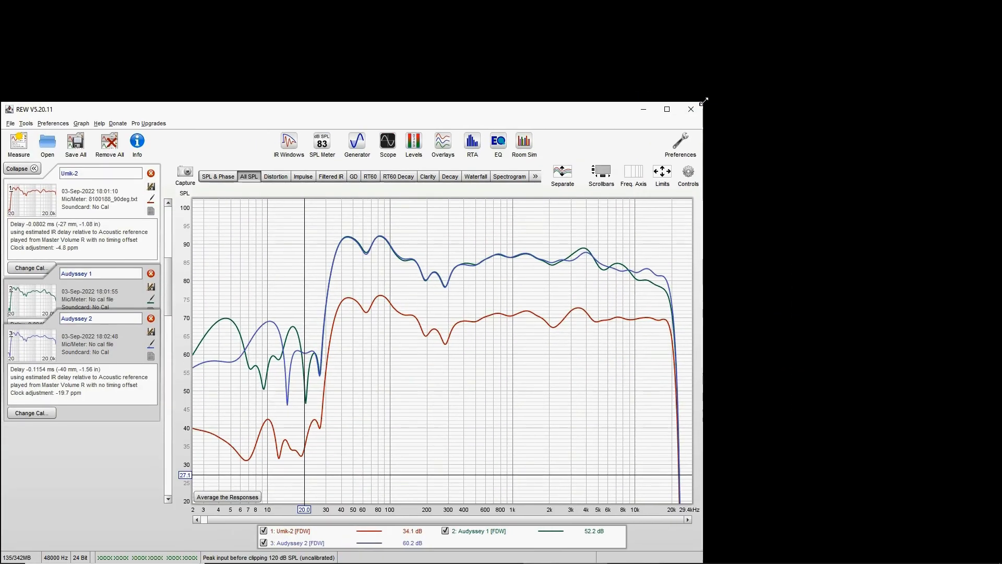
drag(593, 107, 869, 60)
click(719, 94)
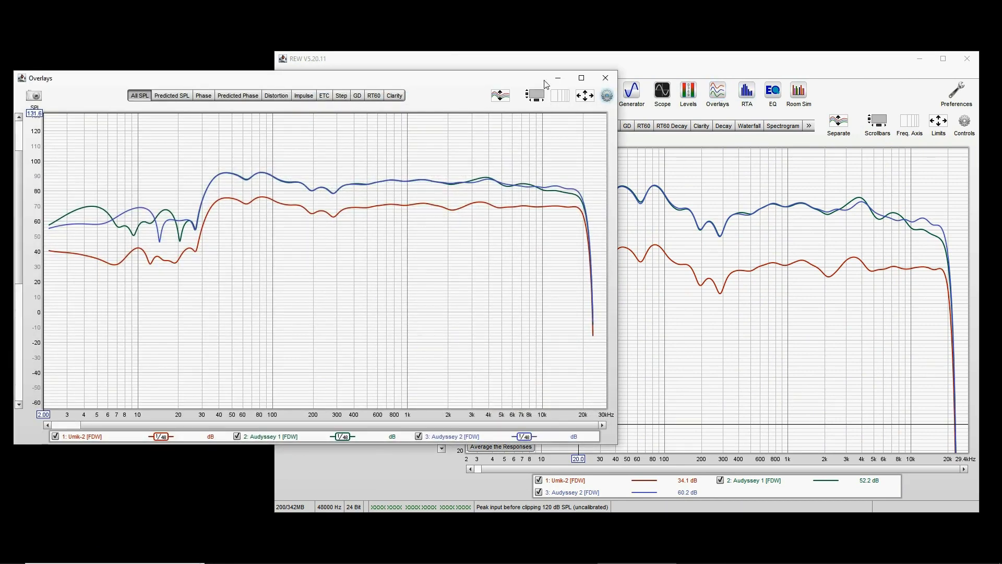
click(303, 96)
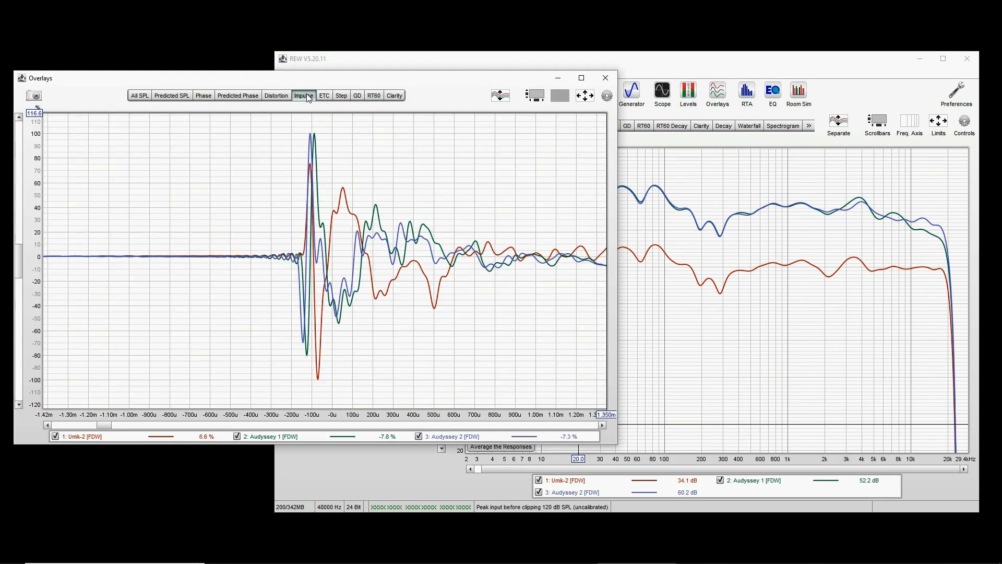
click(585, 95)
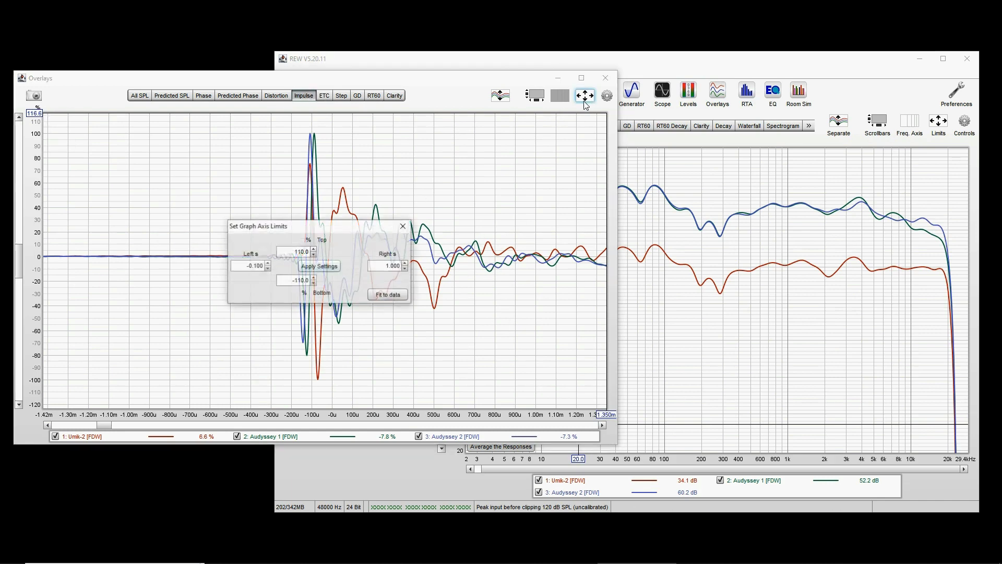
click(384, 295)
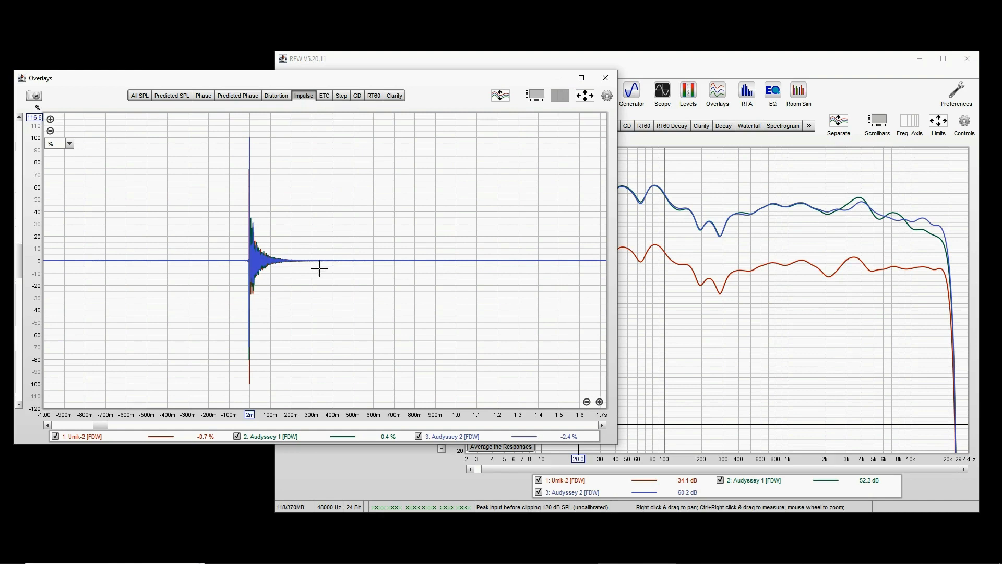
- Zoom into the impulse graph's time axis and centre the impulse onset
click(600, 401)
click(600, 401)
click(599, 401)
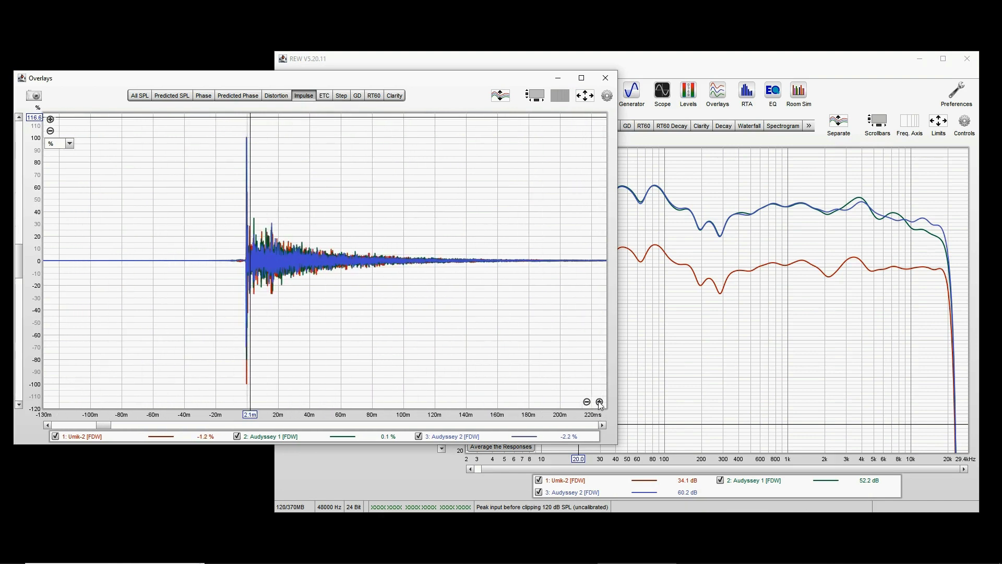
click(599, 402)
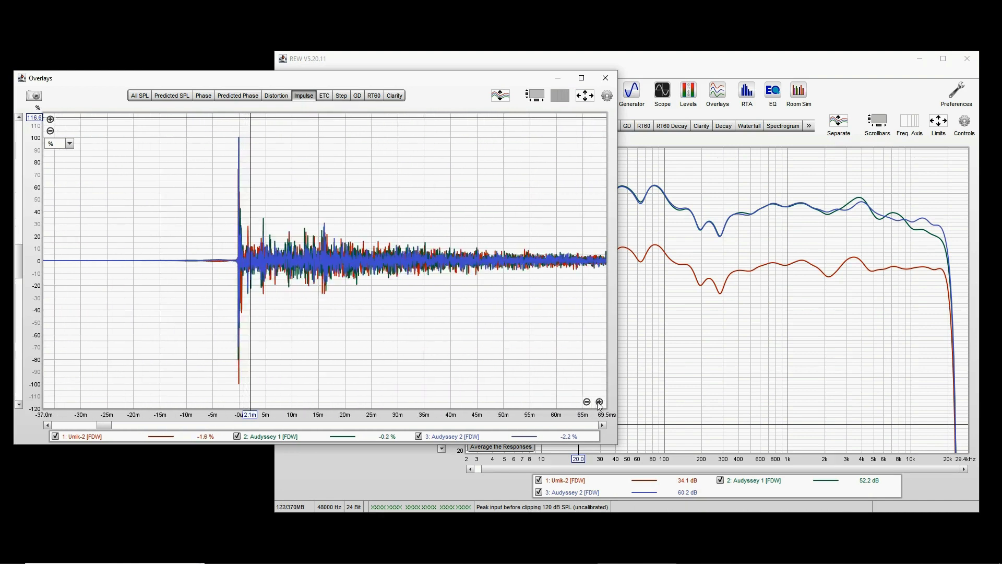
click(600, 401)
click(599, 401)
click(599, 402)
drag(176, 282, 508, 287)
click(600, 402)
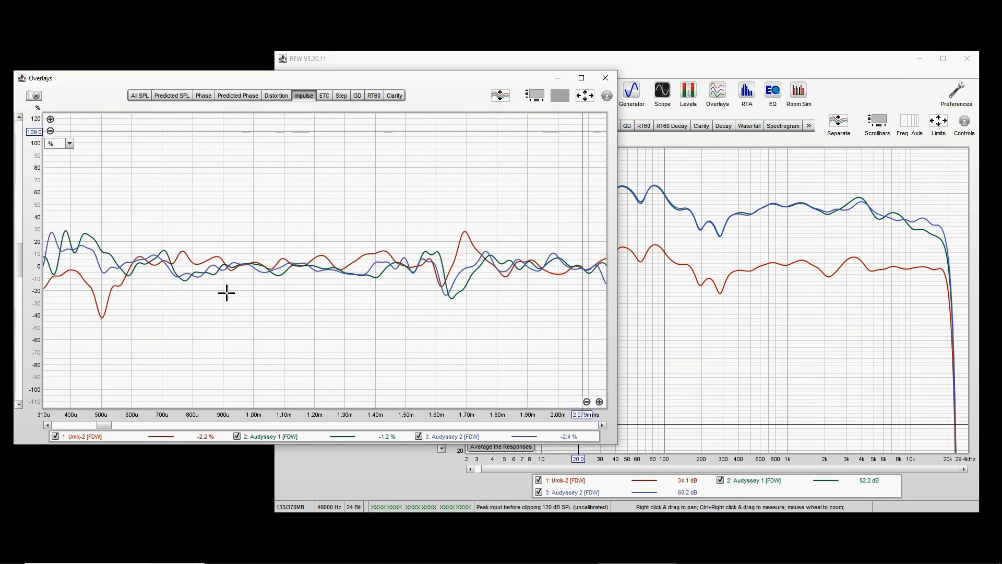
drag(226, 291, 515, 300)
drag(386, 282, 459, 280)
click(600, 401)
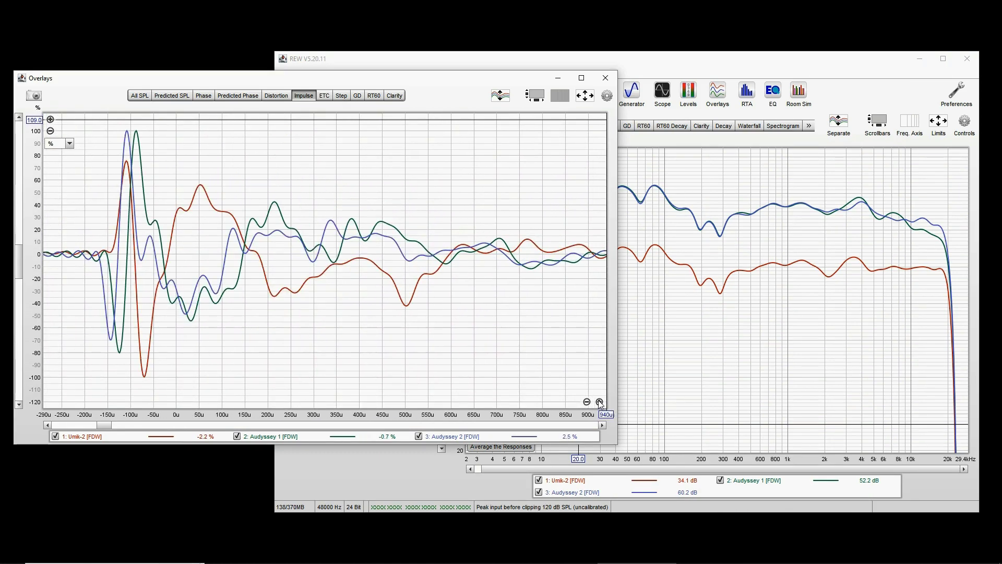
drag(174, 283, 367, 287)
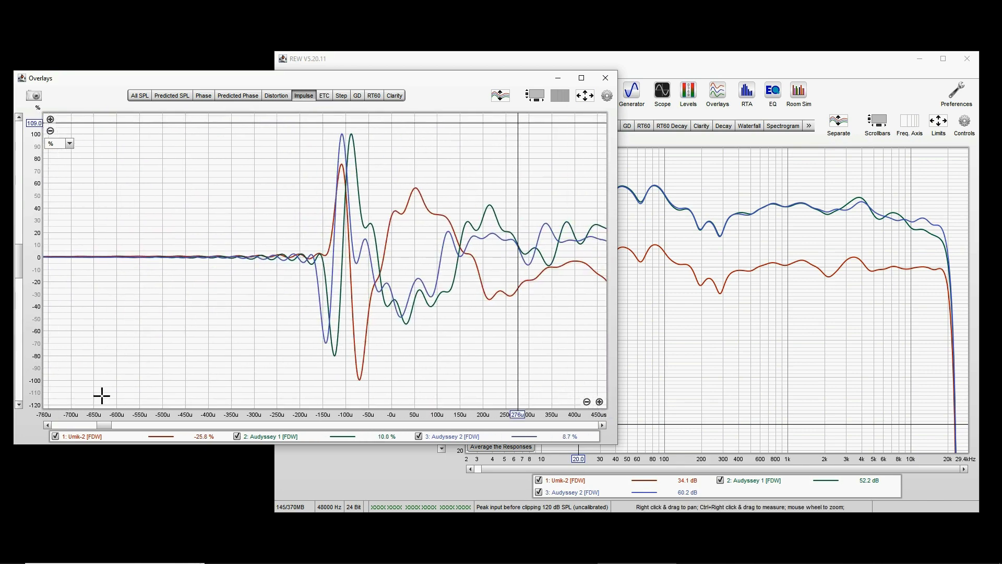
- Measure the timing of the impulse peaks on the overlay graph
mouse_move(73, 440)
mouse_move(392, 390)
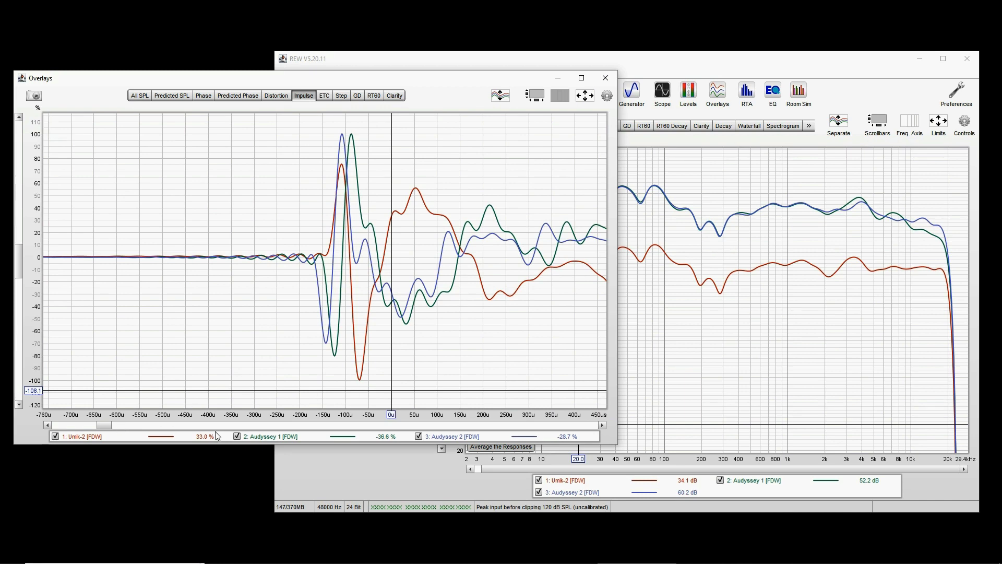
mouse_move(265, 439)
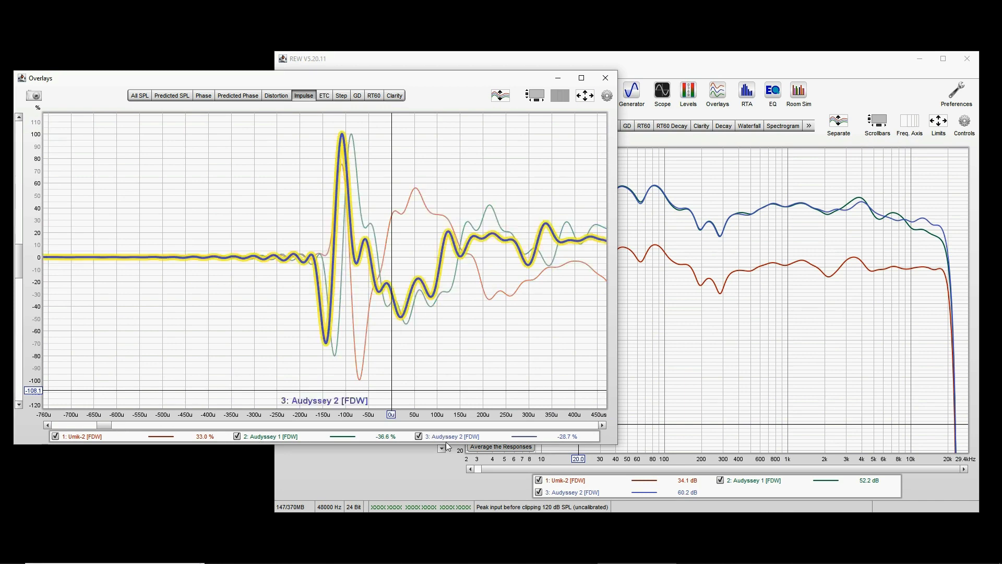
mouse_move(452, 440)
mouse_move(343, 218)
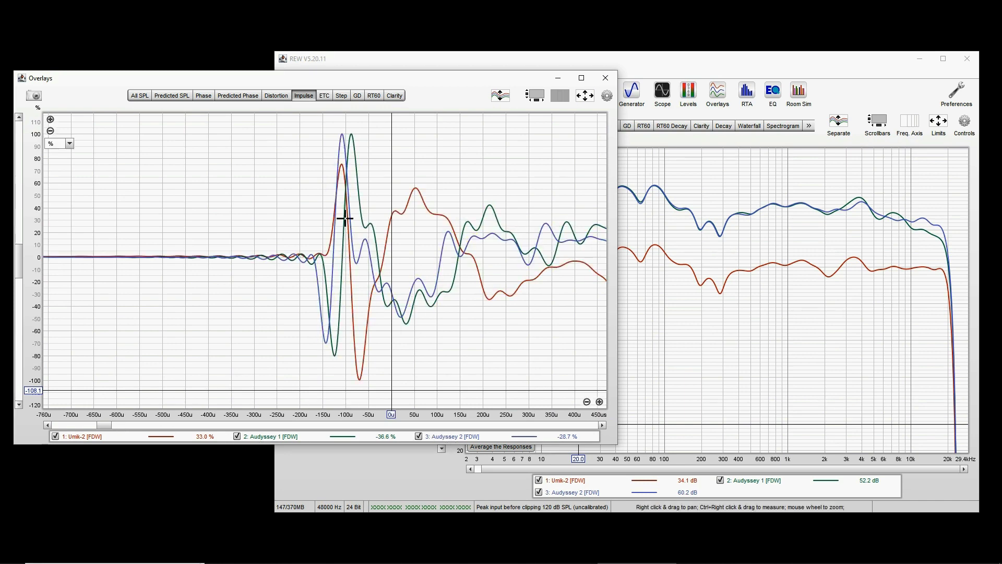
ctrl+right_click(341, 131)
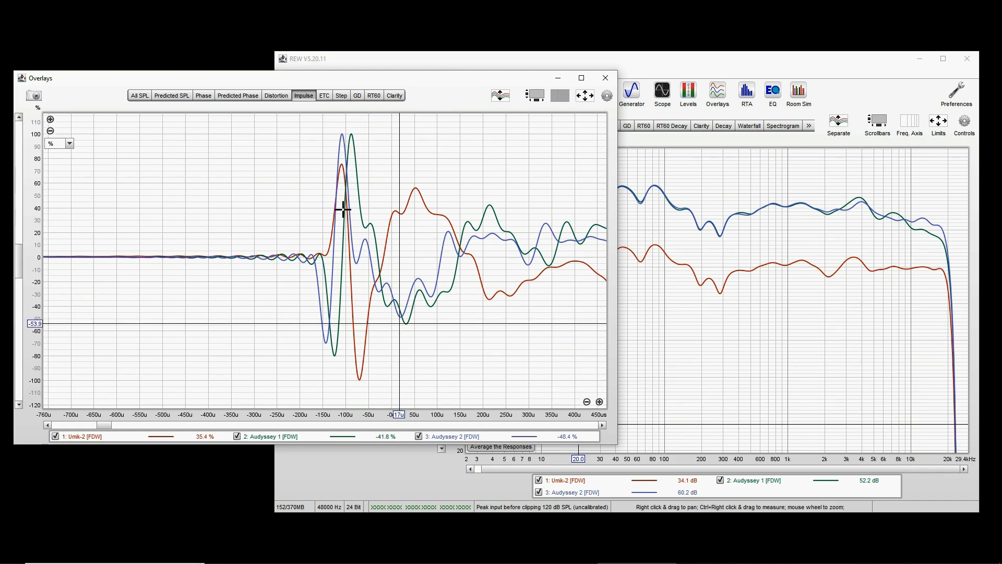
- Rearrange the main and overlay windows, then align all three measurements to their impulse starts
click(852, 73)
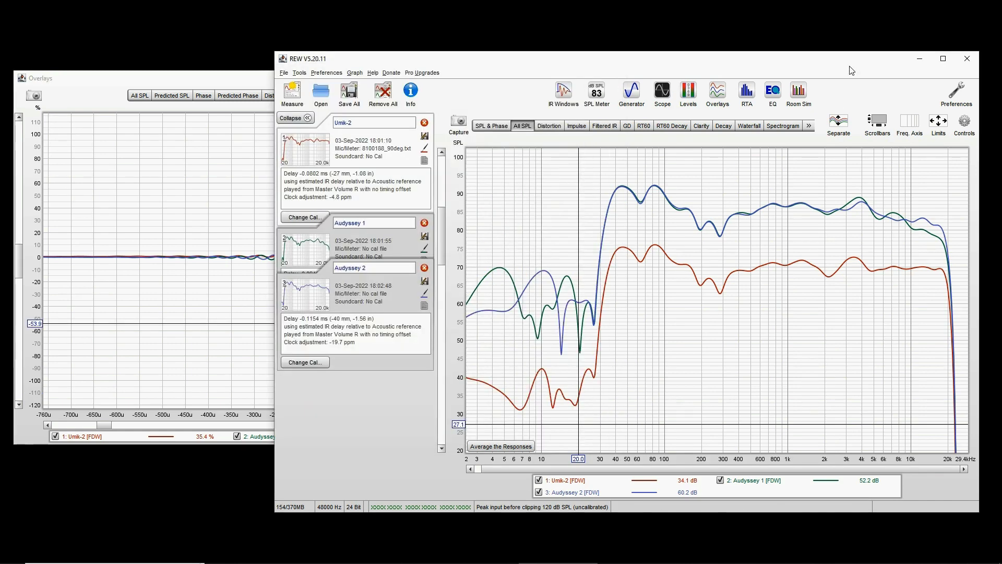
click(165, 85)
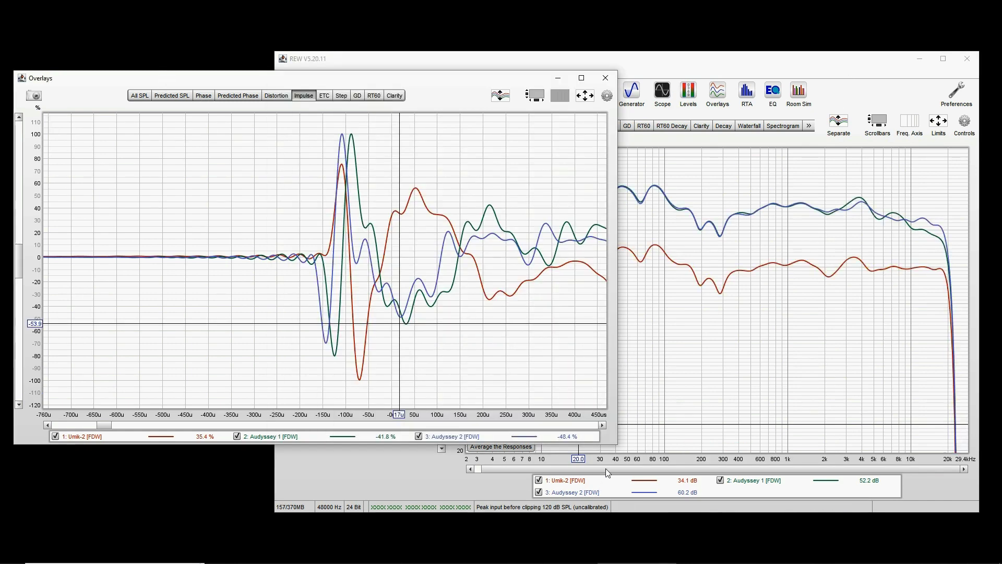
drag(615, 446, 363, 521)
drag(769, 62, 782, 57)
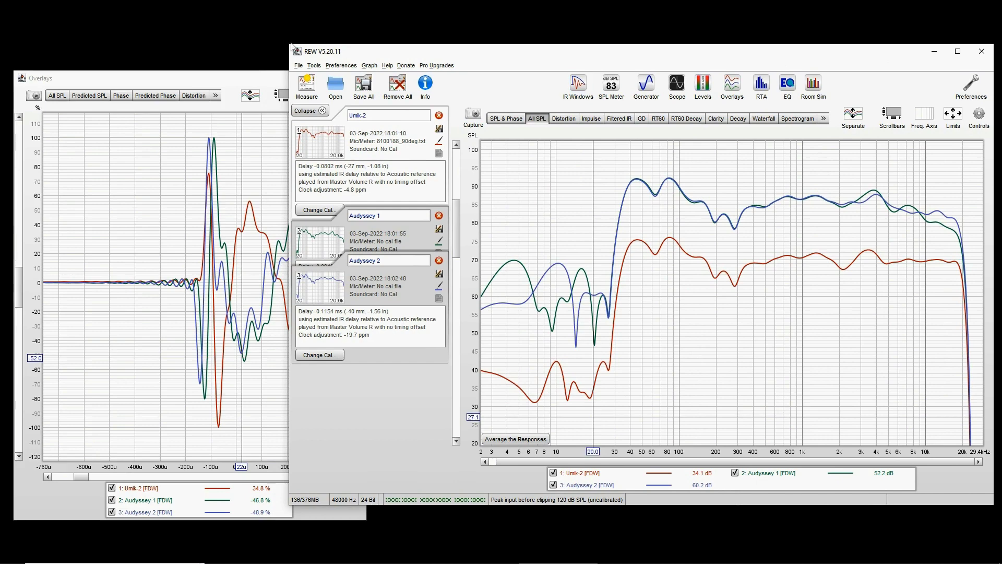
drag(289, 46, 373, 52)
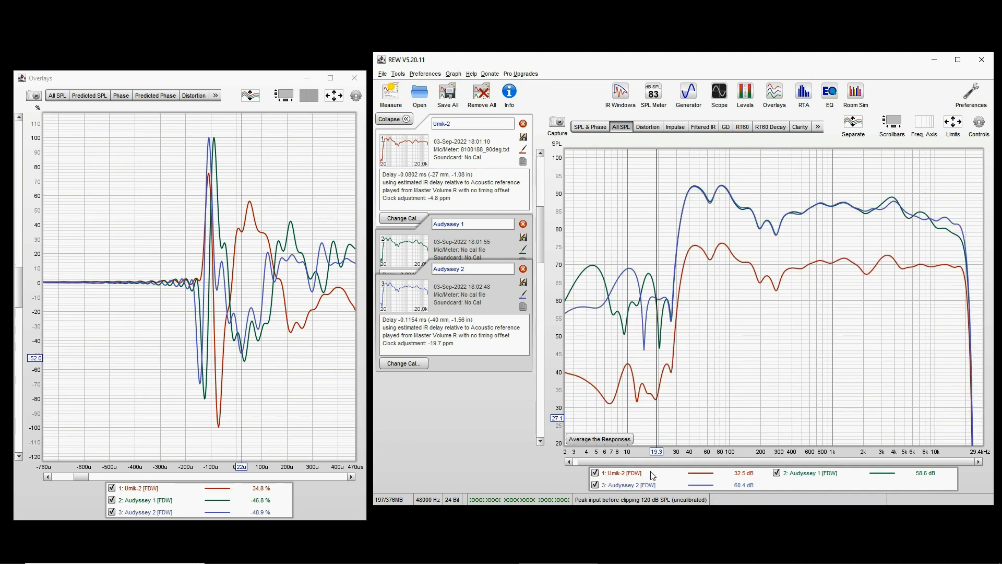
click(979, 124)
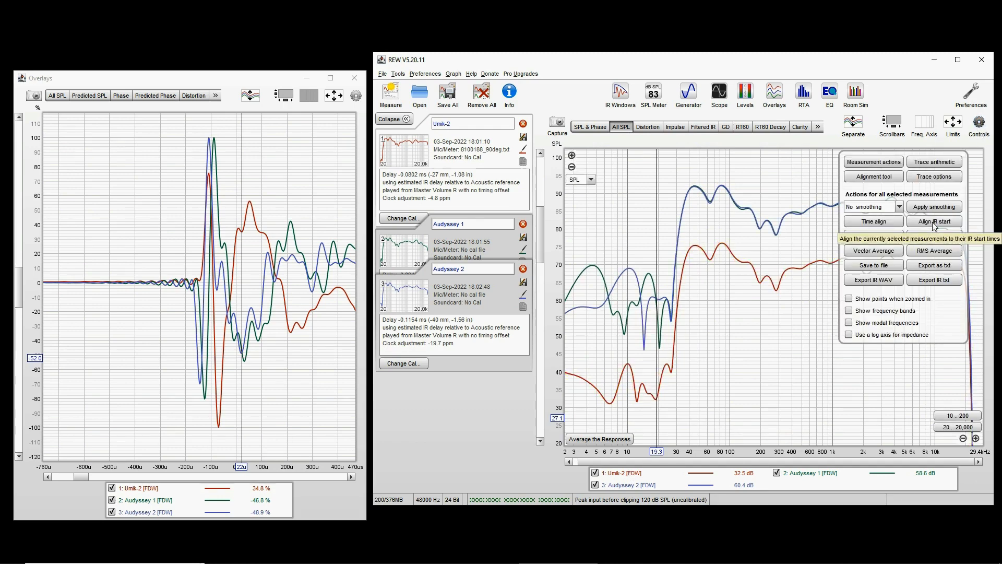
click(935, 223)
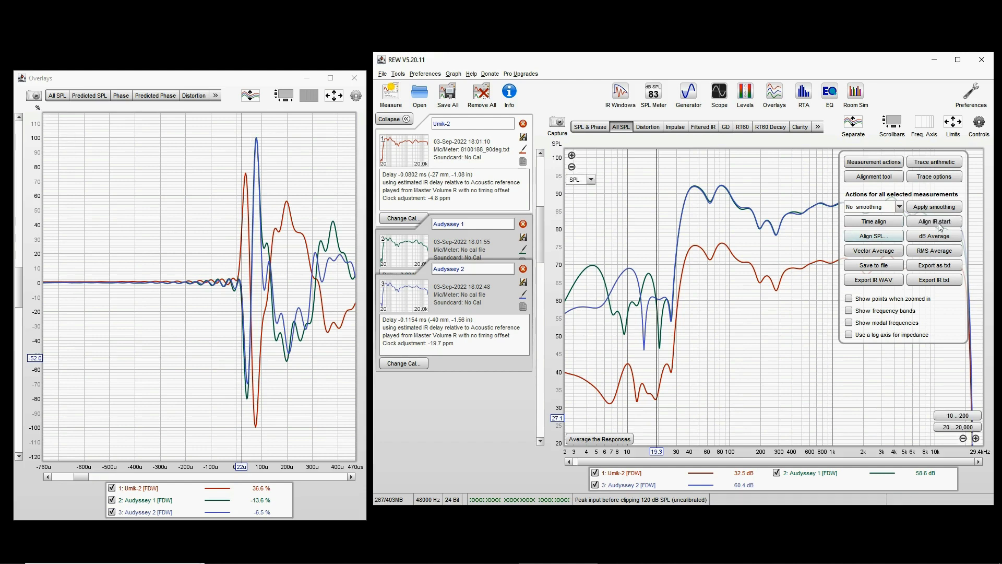
- In maximized REW, hide Umik-2 and average Audyssey 1 and 2 into RMS Average 1
click(354, 78)
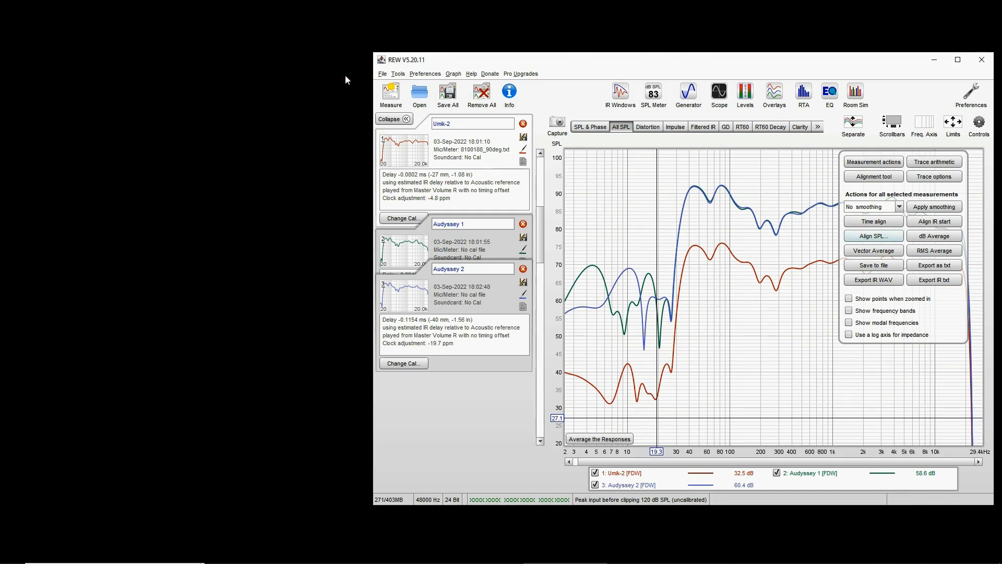
click(958, 60)
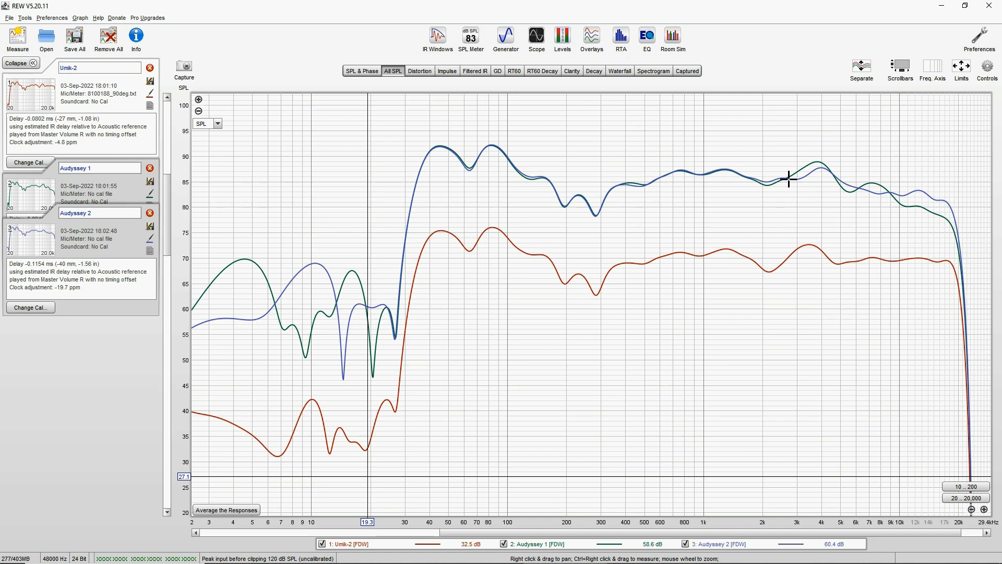
click(349, 546)
mouse_move(760, 549)
click(986, 69)
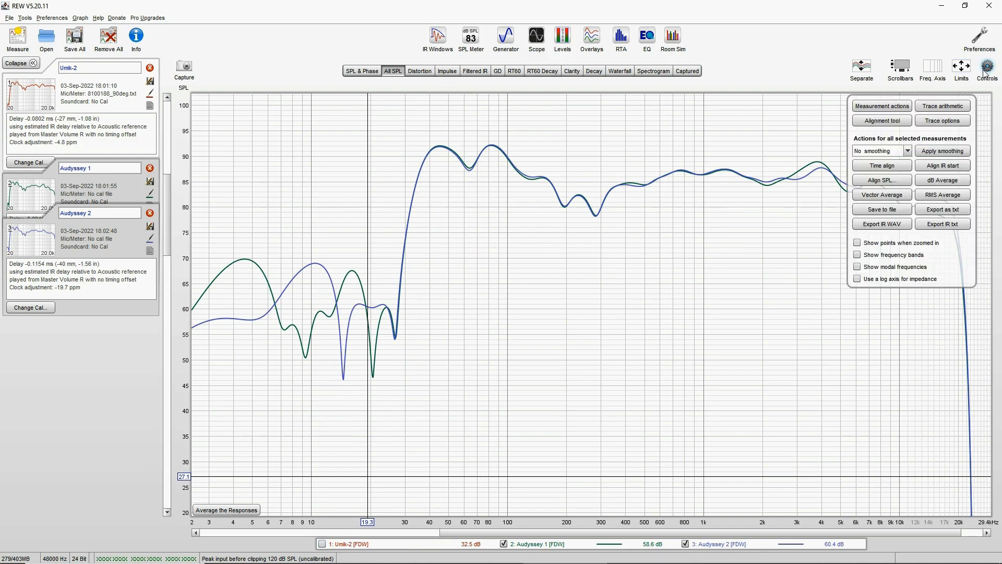
click(944, 199)
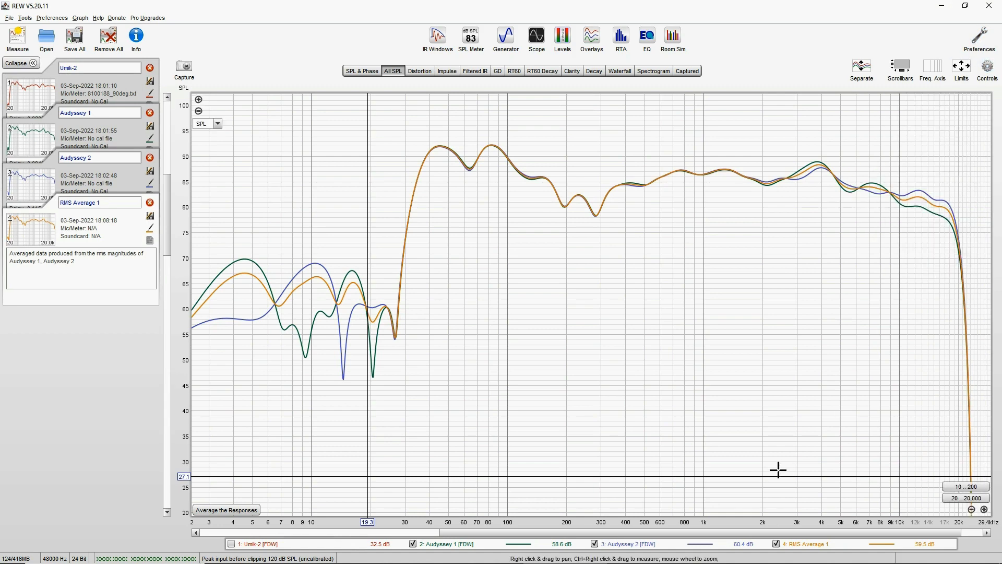
- Rename RMS Average 1 to Audyssey Mic and measure its 15.8 dB gap below Umik-2 at 40 Hz
click(439, 544)
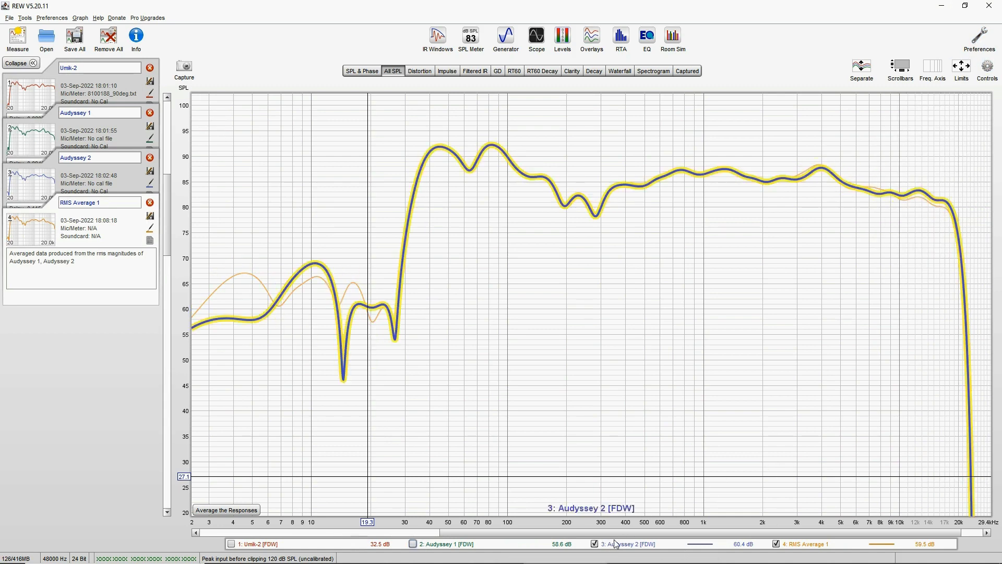
click(617, 546)
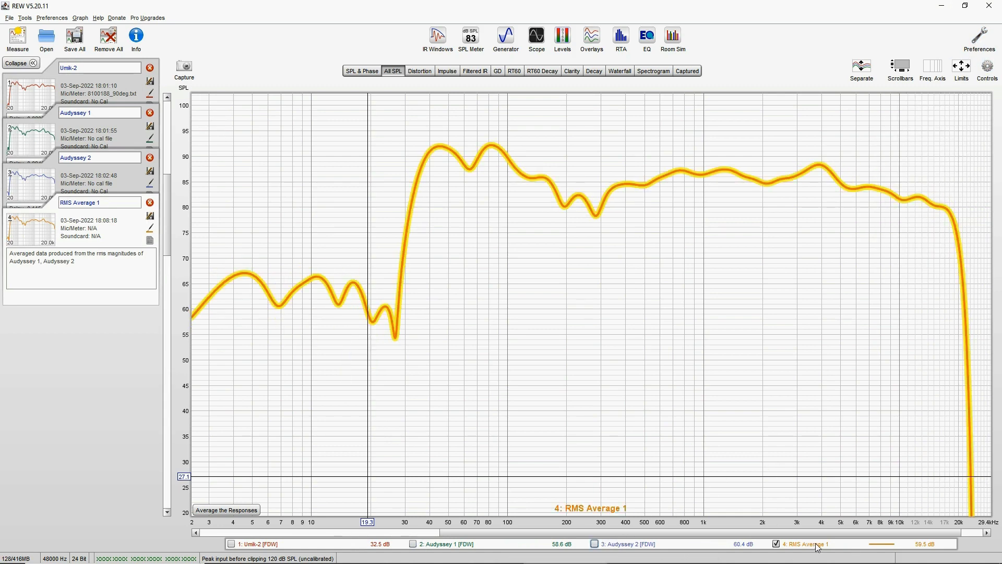
triple_click(120, 206)
text(Audyssey Mic)
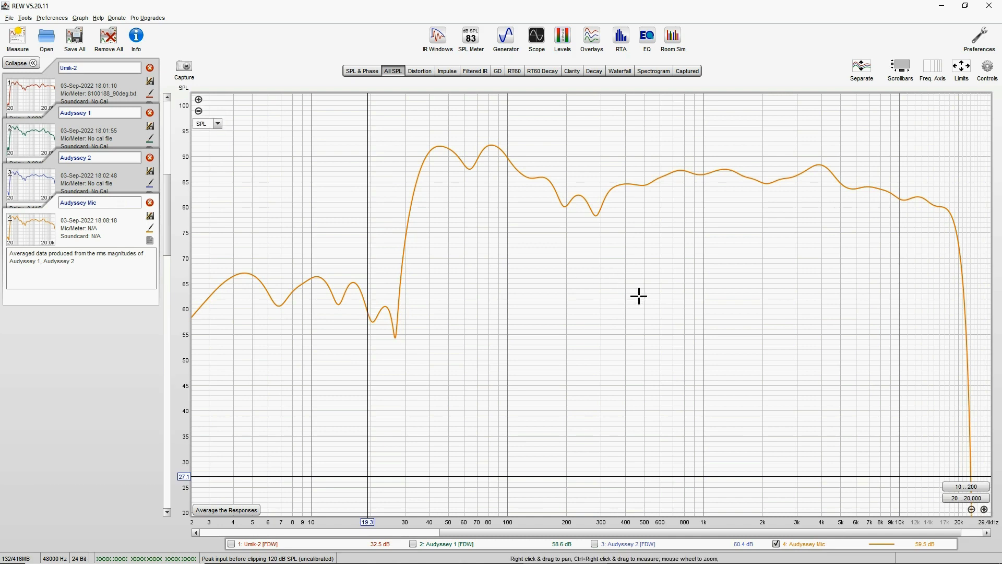
click(231, 544)
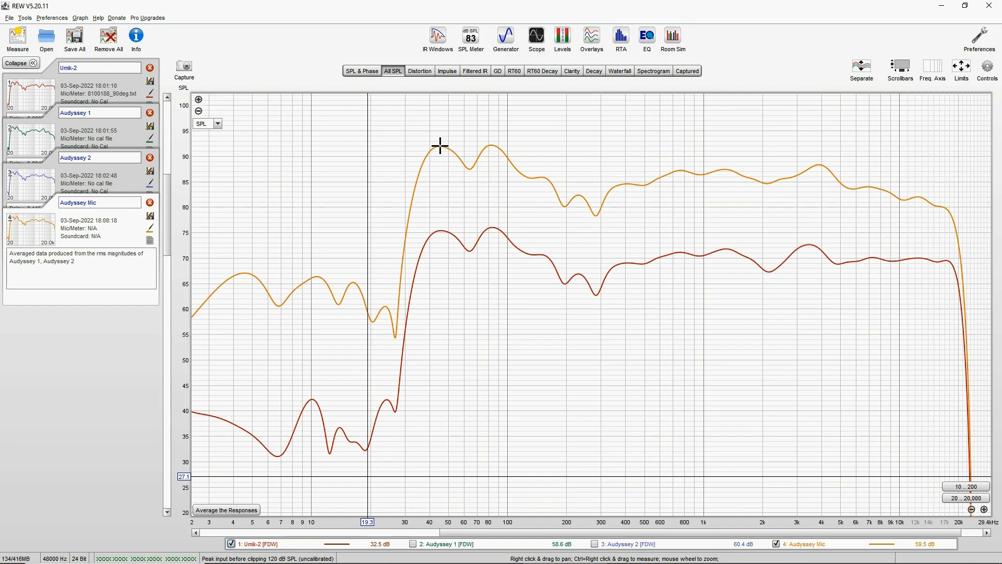
drag(440, 146, 441, 230)
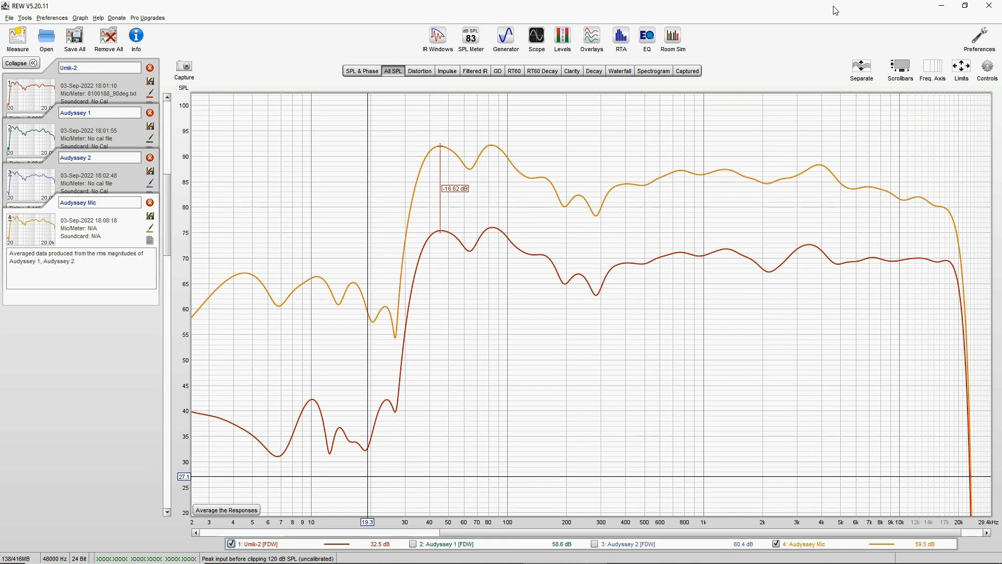
- Align Umik-2 and Audyssey Mic on average SPL over a 5-octave span centred at 200 Hz
click(988, 67)
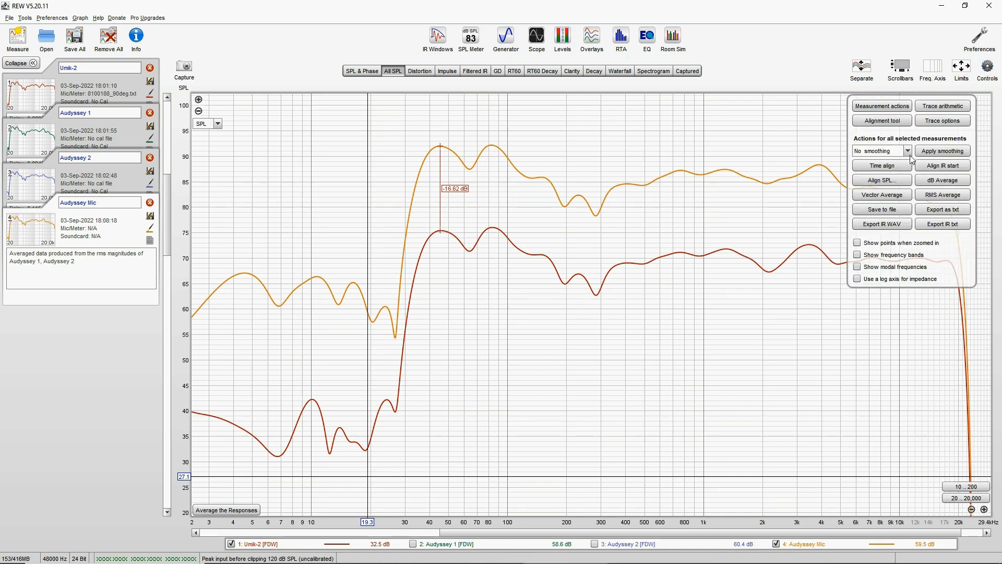
click(897, 178)
mouse_move(477, 221)
mouse_down()
mouse_move(502, 228)
mouse_move(516, 299)
mouse_up()
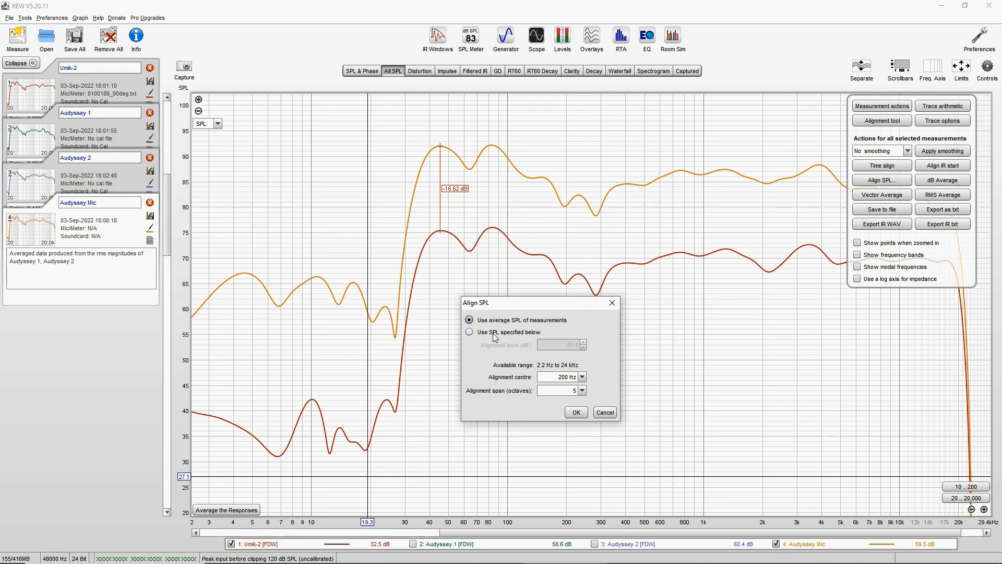
click(495, 333)
double_click(565, 344)
text(75)
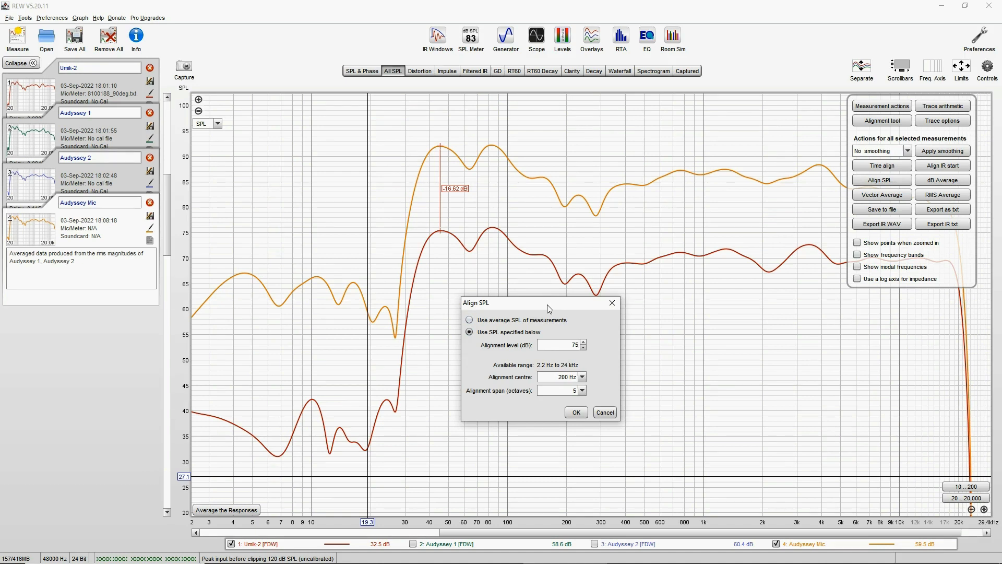
click(481, 321)
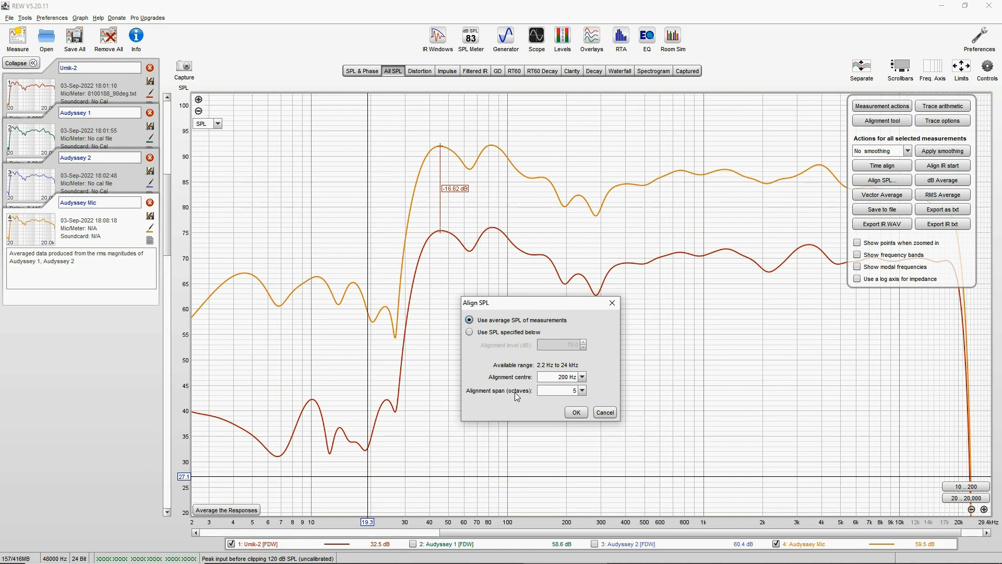
click(583, 391)
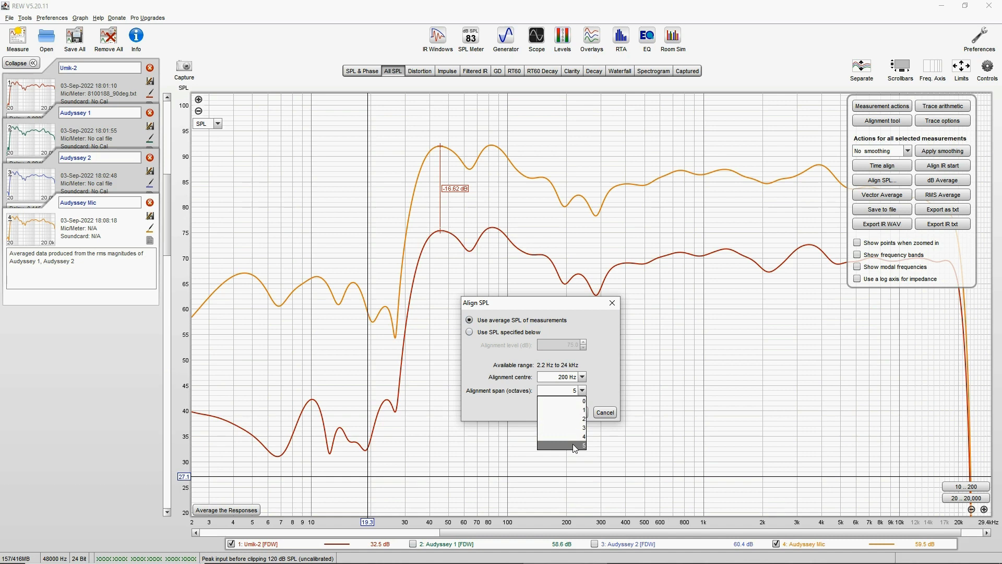
click(582, 377)
click(572, 391)
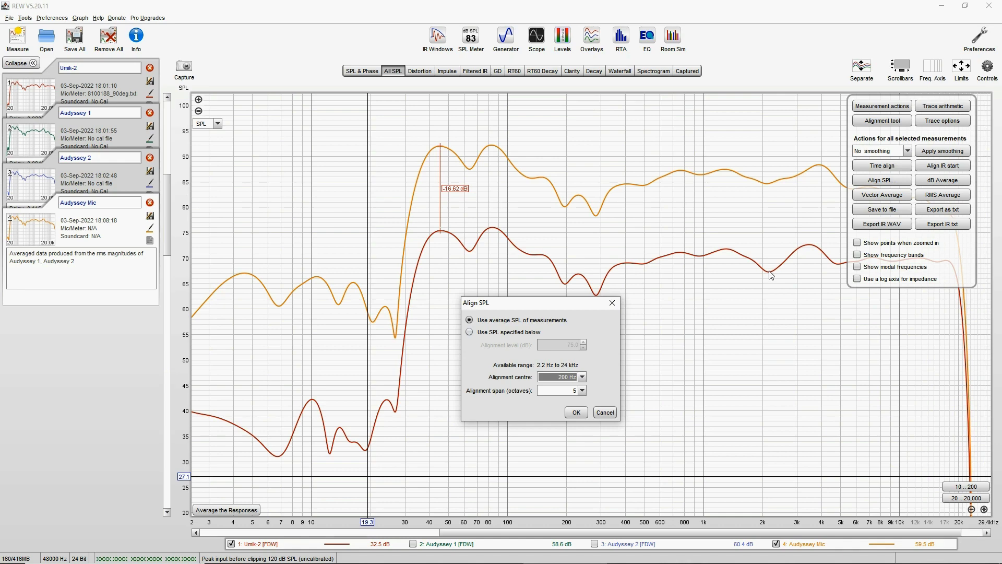
click(577, 414)
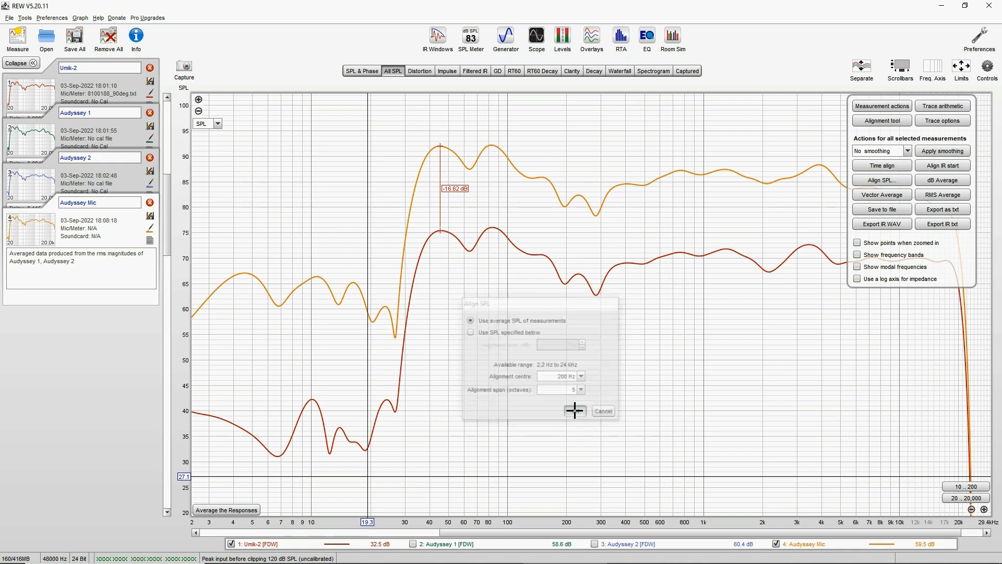
click(988, 67)
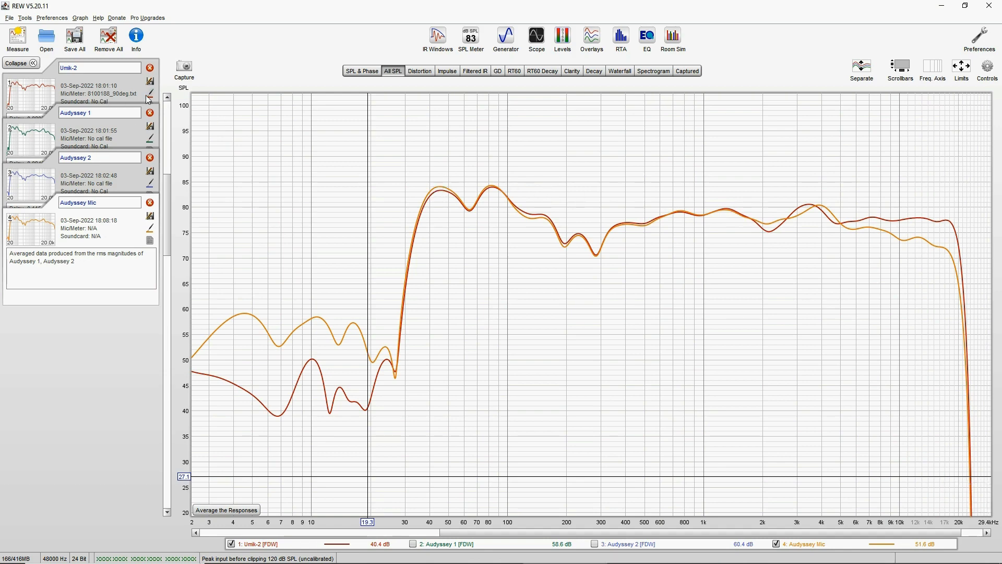
- Zoom the SPL axis and read the curve gaps at the 45.6 Hz peak and 2 kHz dip
click(200, 99)
scroll(653, 420, down, 2)
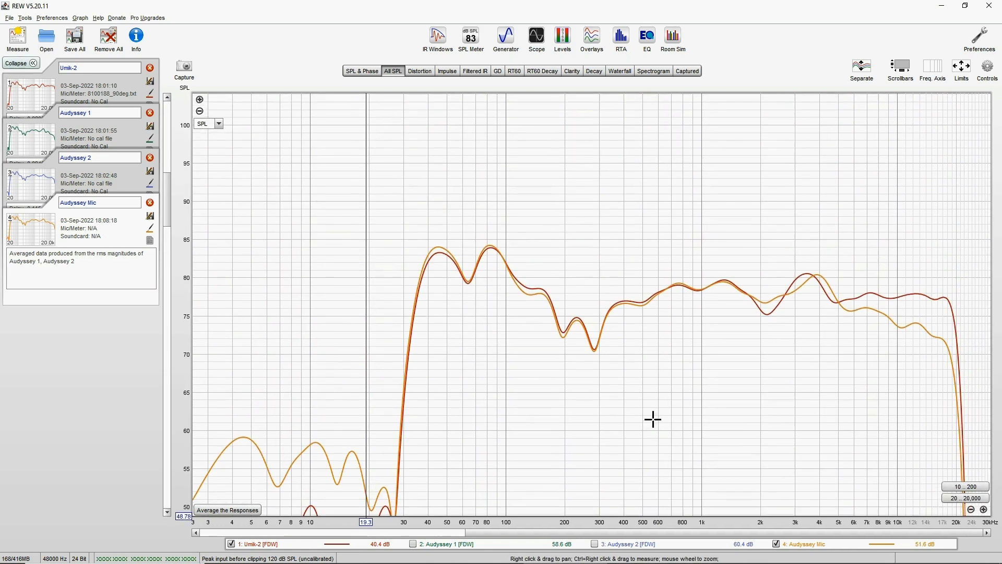
scroll(653, 420, up, 2)
drag(684, 212, 654, 314)
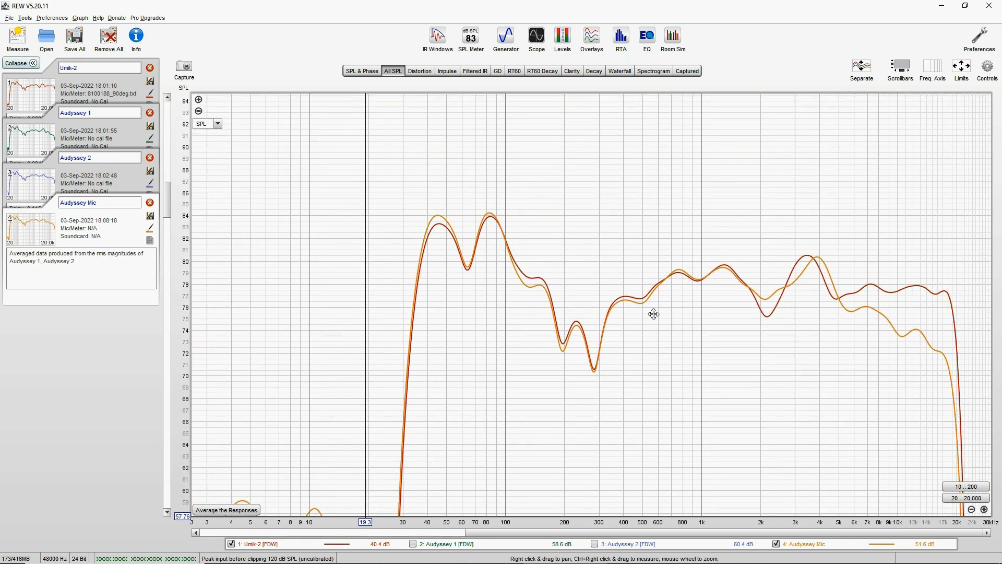
click(439, 214)
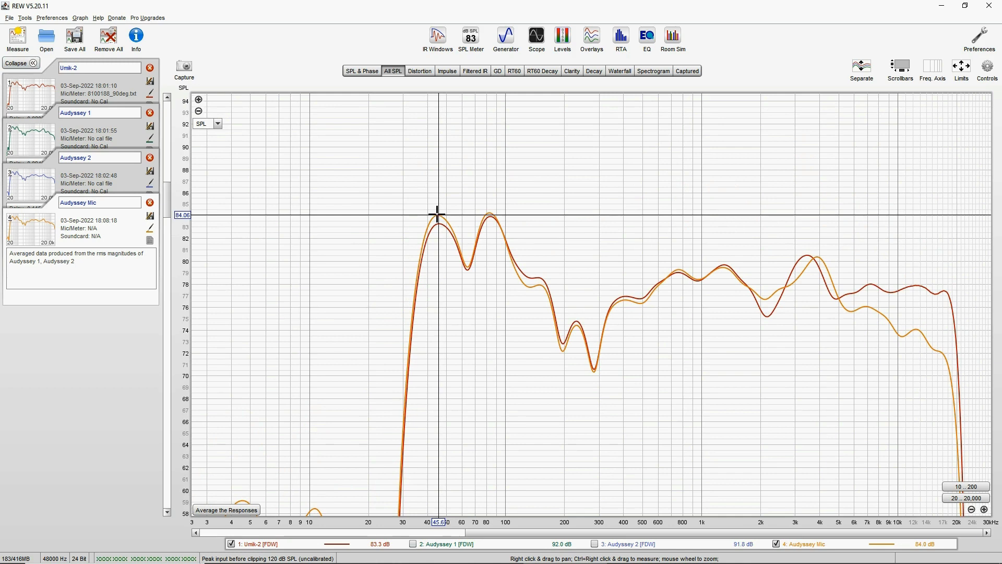
drag(437, 214, 439, 224)
drag(766, 298, 767, 317)
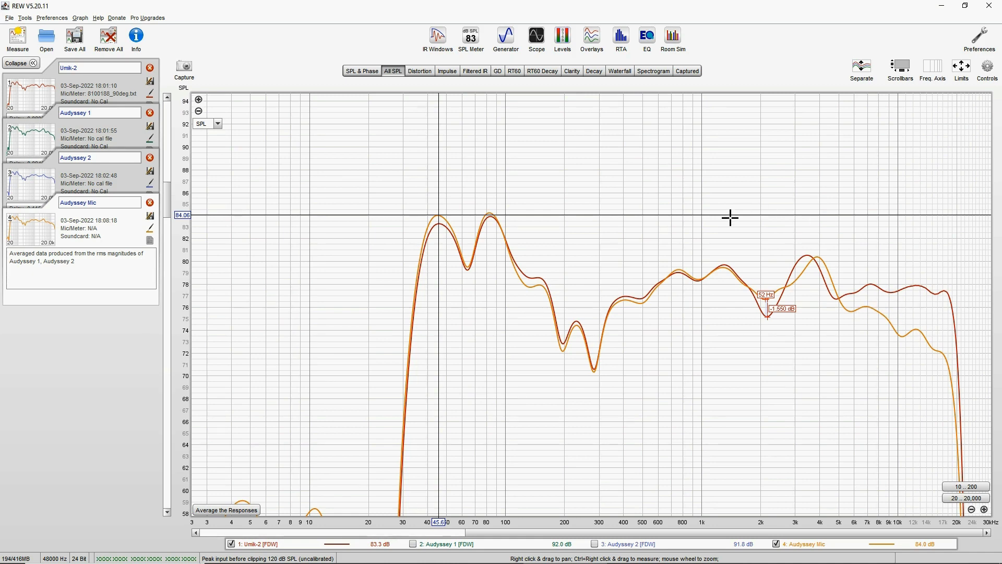
drag(720, 226, 585, 207)
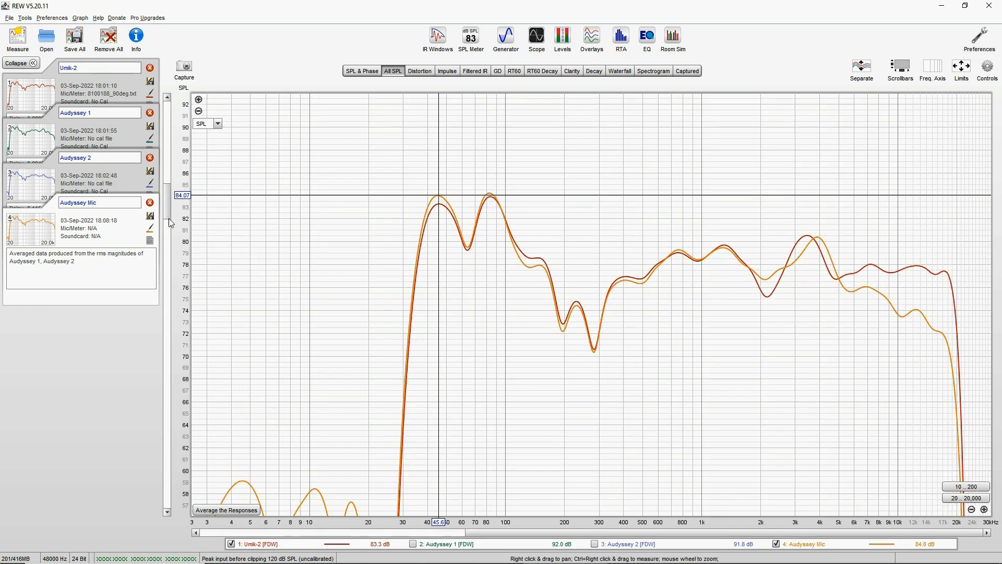
- Change the Audyssey Mic trace colour to blue
click(150, 229)
click(214, 156)
click(235, 213)
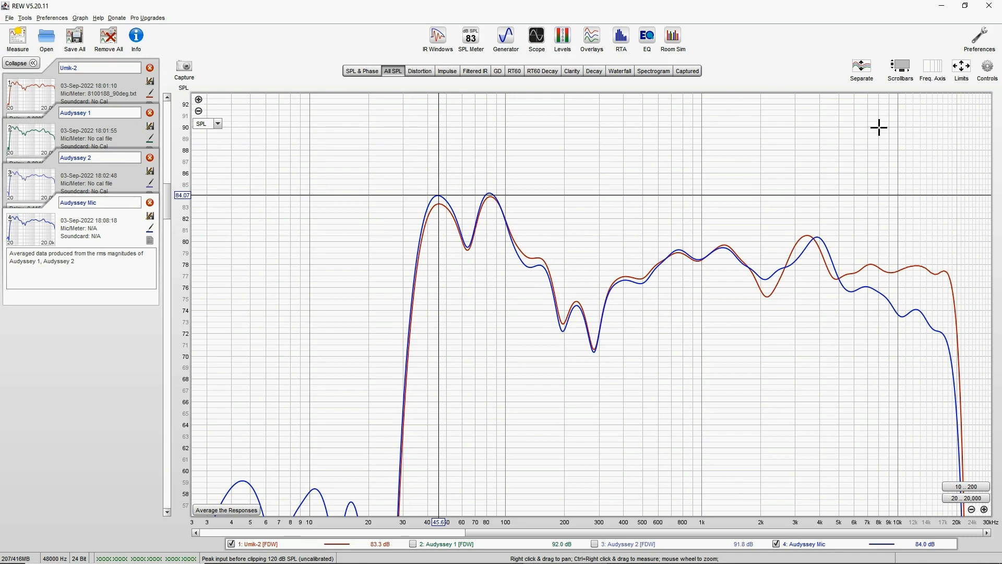
- Generate an A over B measurement by dividing Umik-2 by Audyssey Mic with trace arithmetic
click(988, 69)
click(956, 107)
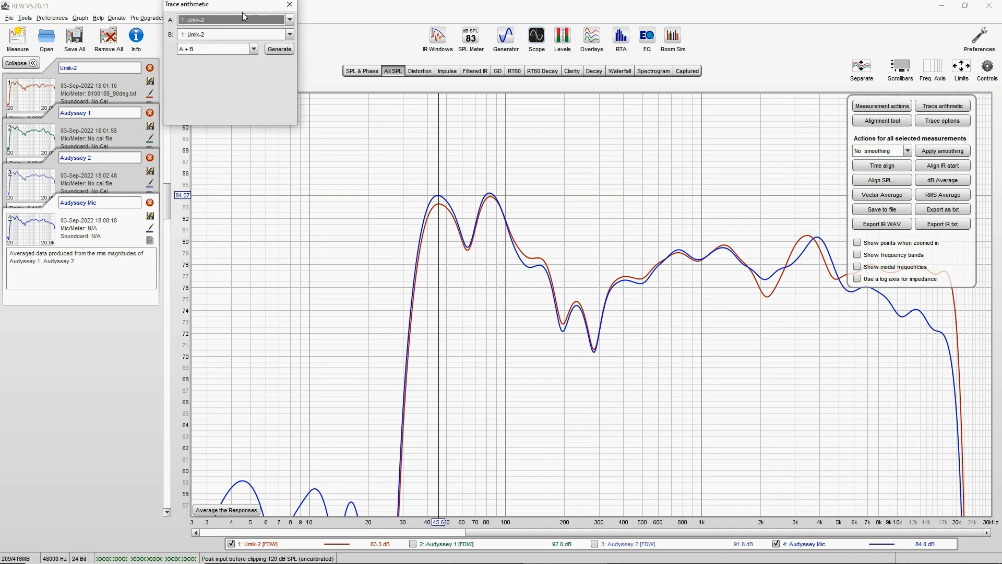
mouse_move(236, 12)
mouse_down()
mouse_move(450, 196)
mouse_move(697, 368)
mouse_move(703, 361)
mouse_up()
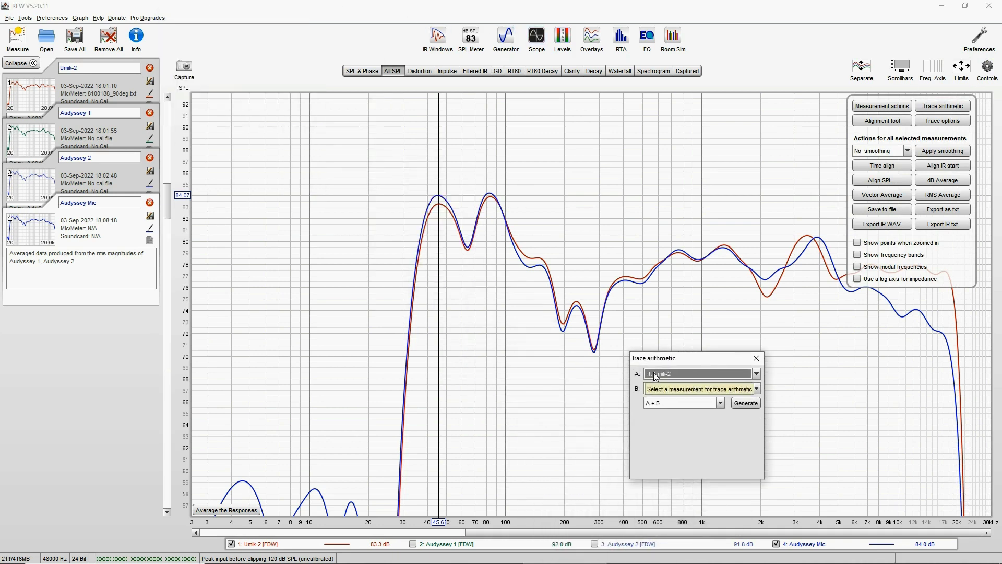
click(678, 390)
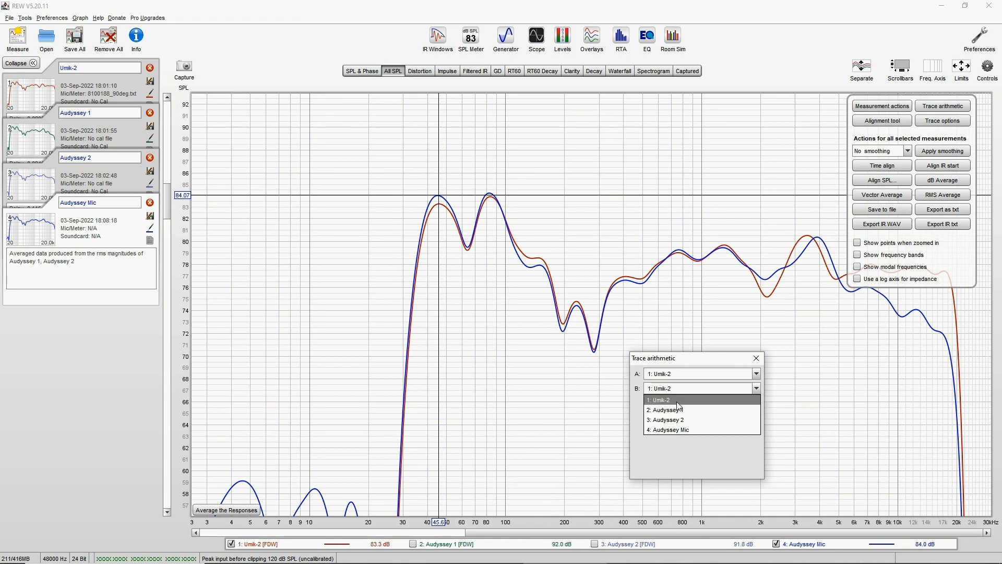
click(683, 429)
click(681, 404)
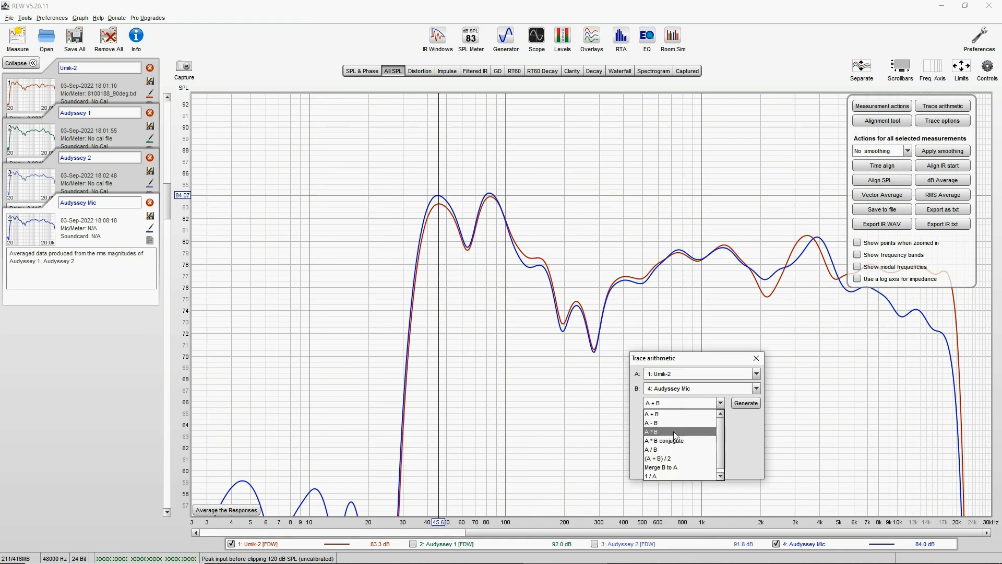
click(662, 450)
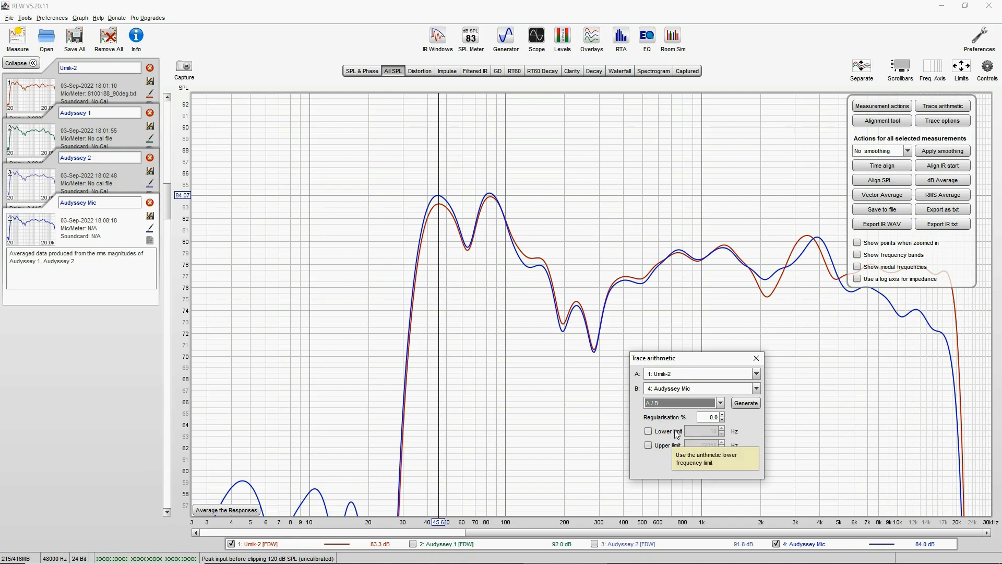
click(747, 403)
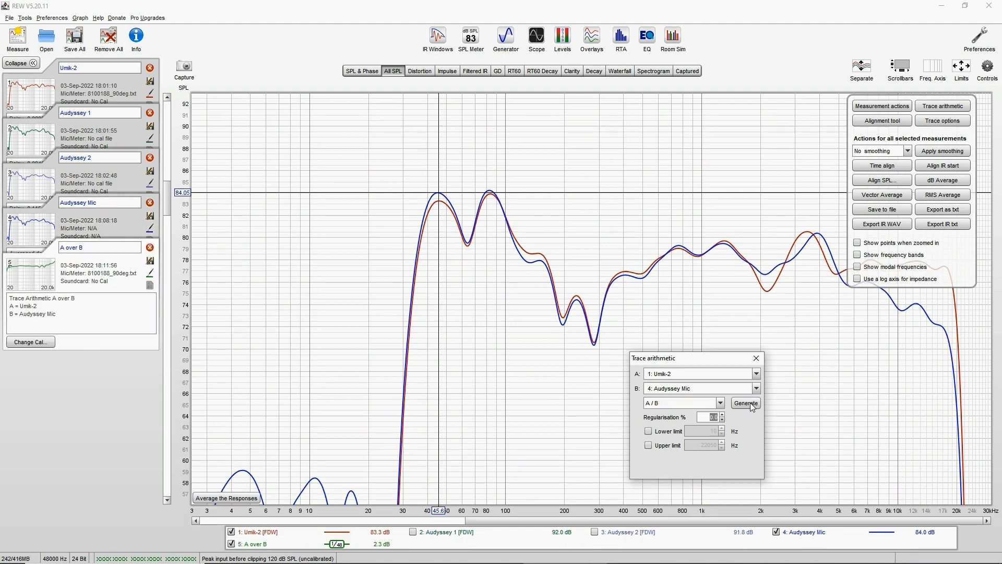
click(757, 358)
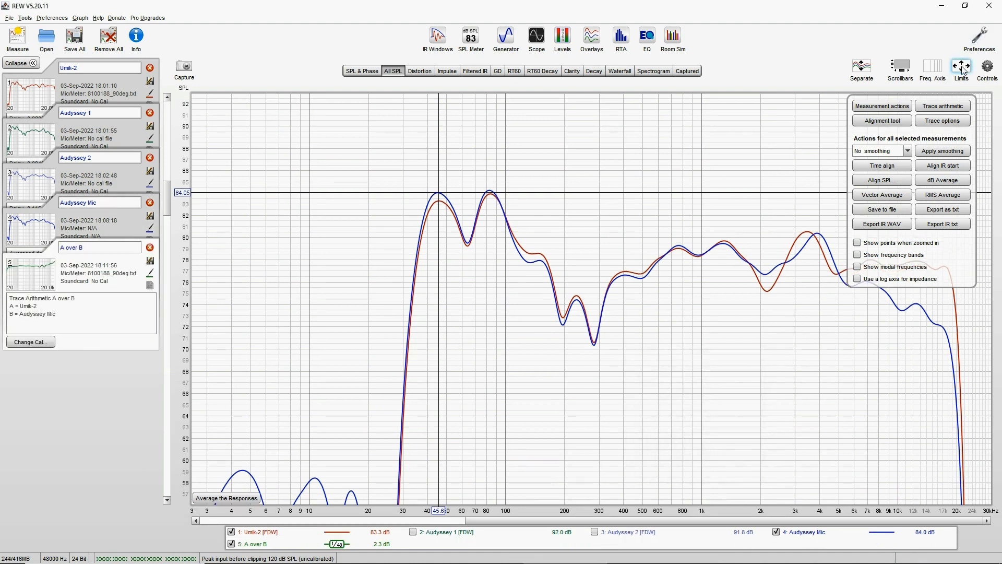
click(964, 68)
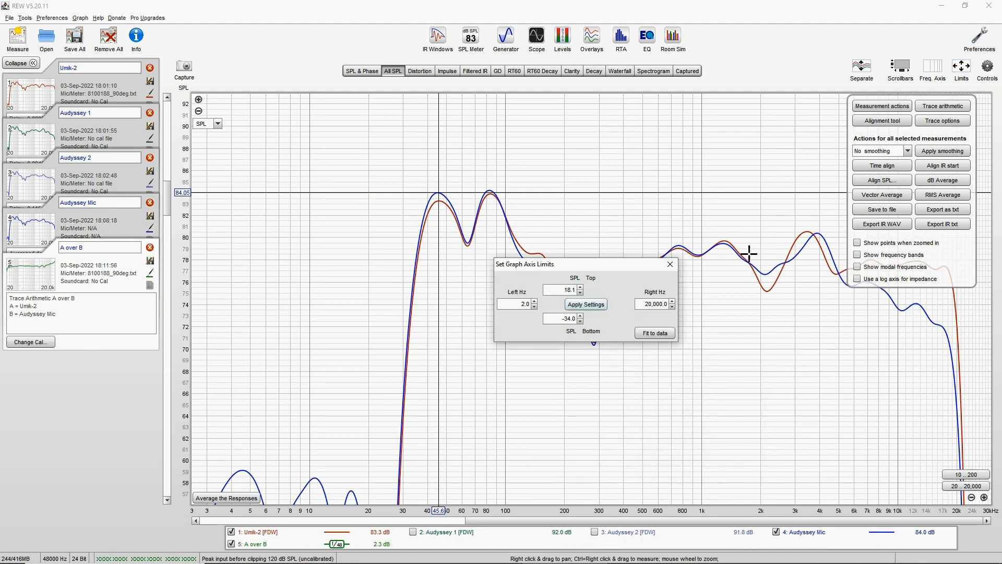
- Fit the graph axes to show every trace's full range
click(657, 334)
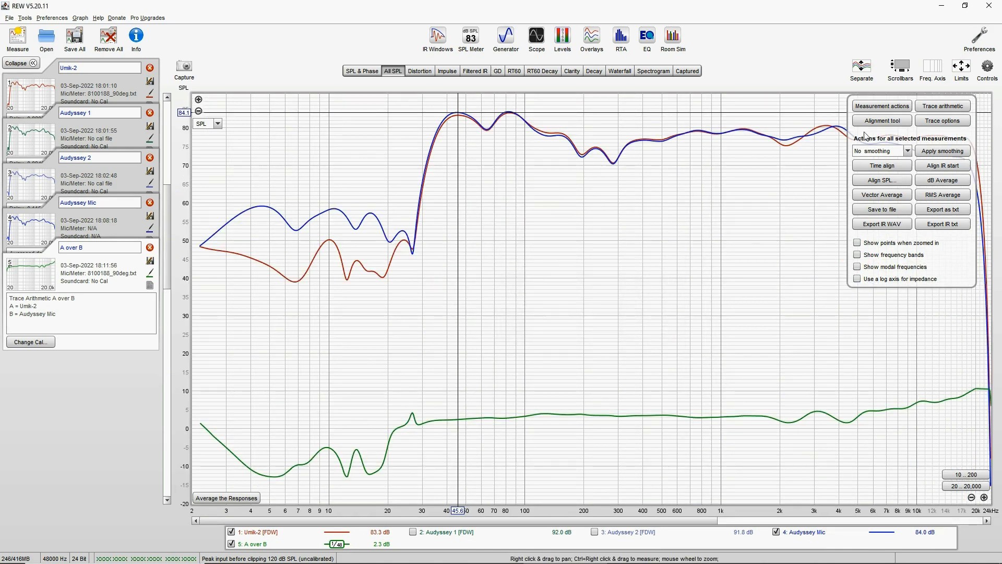
click(987, 67)
click(310, 429)
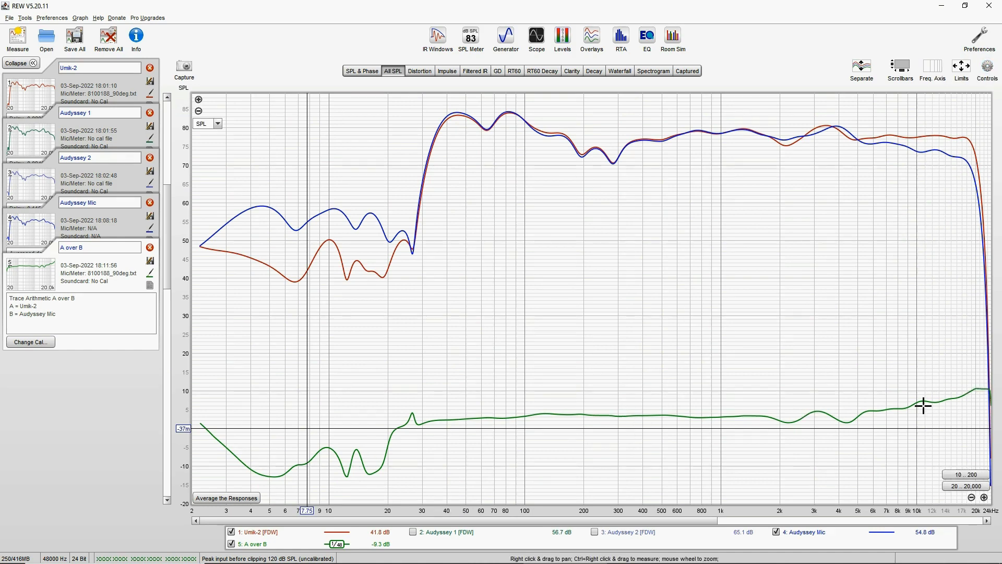
- Add a -3.0 dB SPL offset to the A over B trace data
click(988, 72)
click(882, 106)
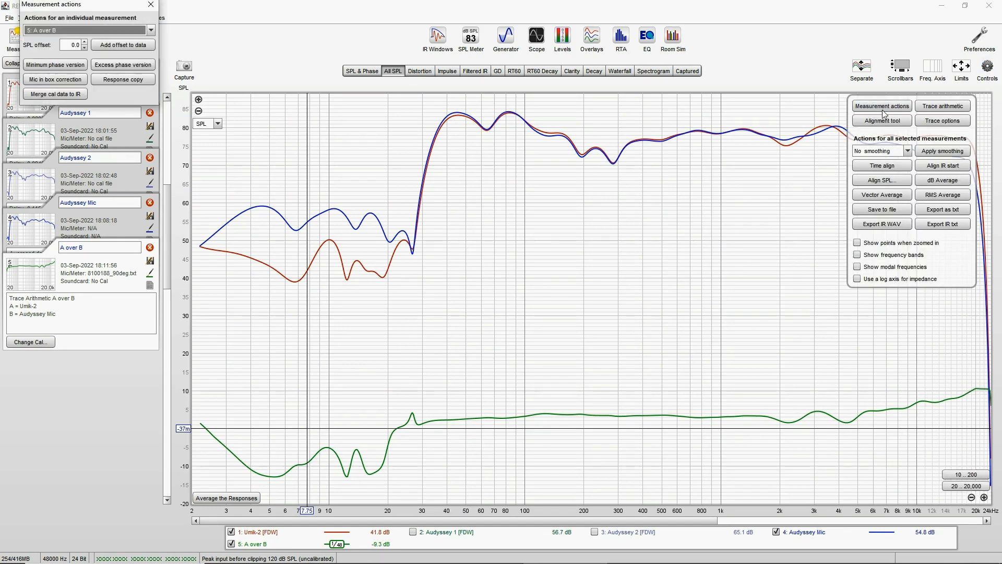
drag(65, 7, 702, 256)
click(719, 297)
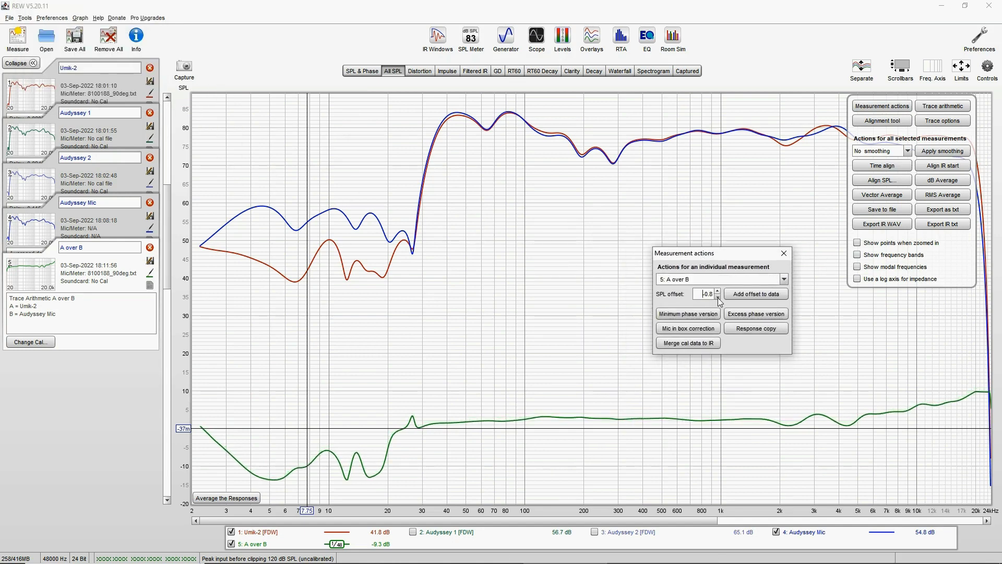
drag(719, 297, 718, 298)
click(737, 296)
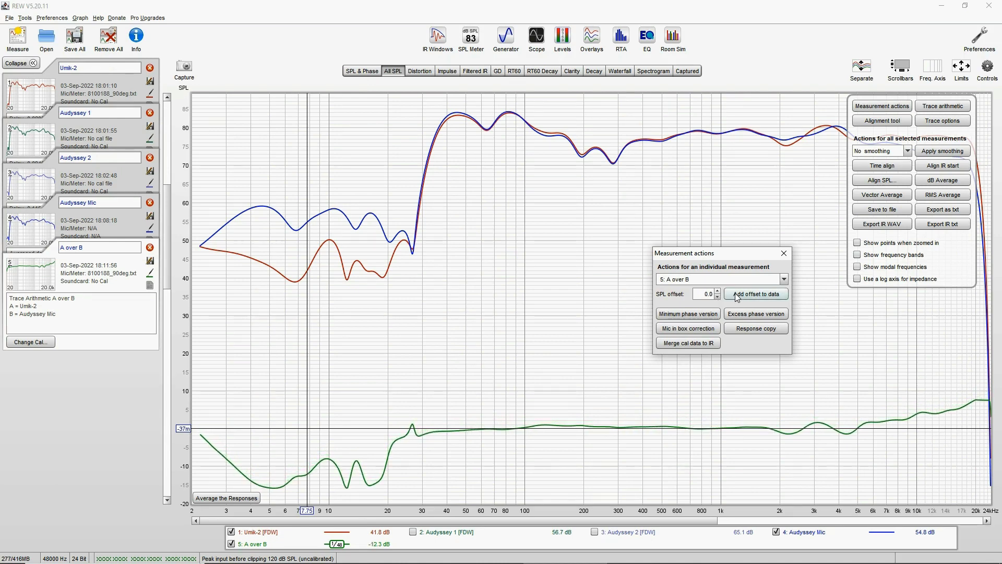
click(784, 253)
click(988, 67)
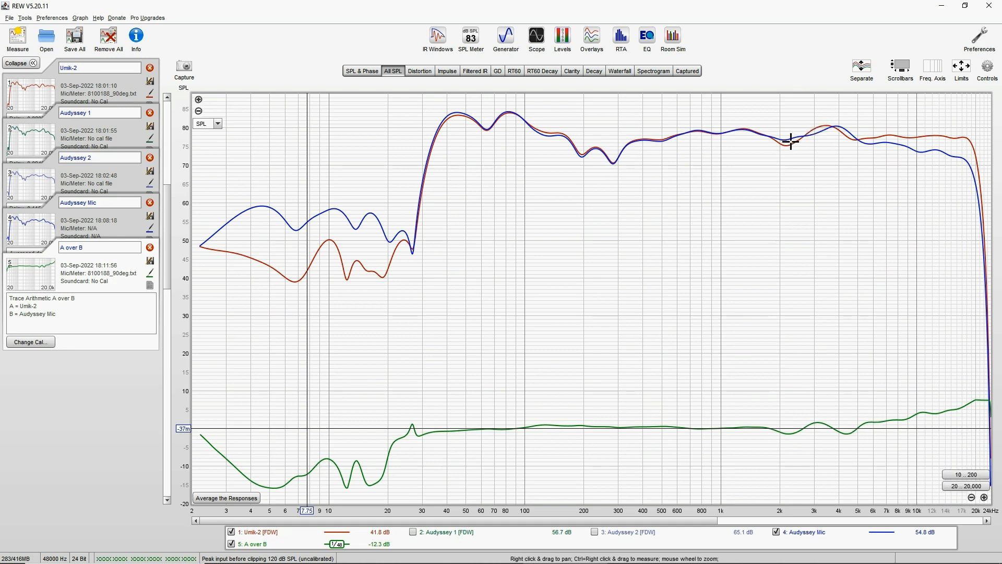
- Zoom the frequency axis to 20 Hz–20 kHz, reading A over B near 20 kHz and 23.8 Hz
mouse_move(807, 537)
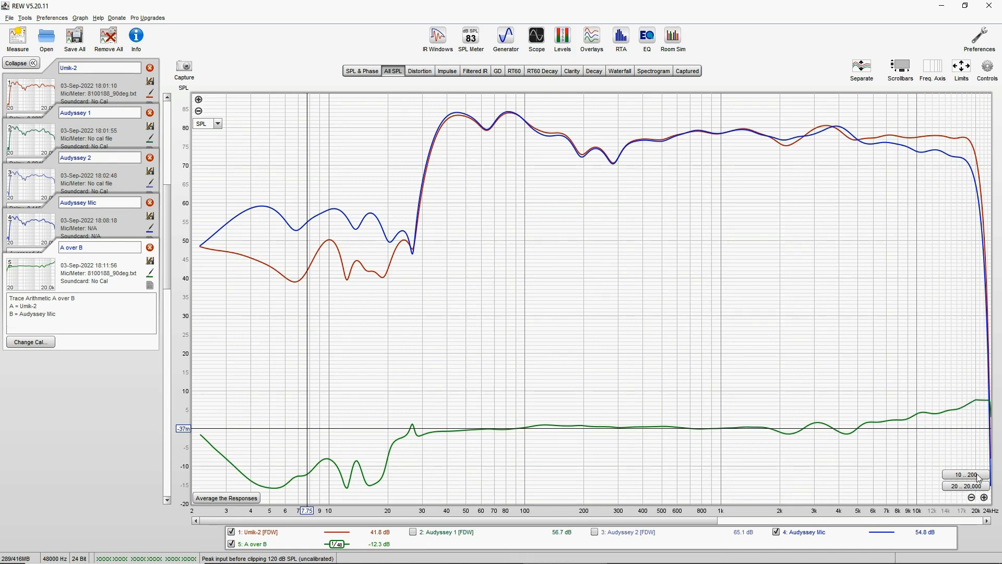
click(976, 432)
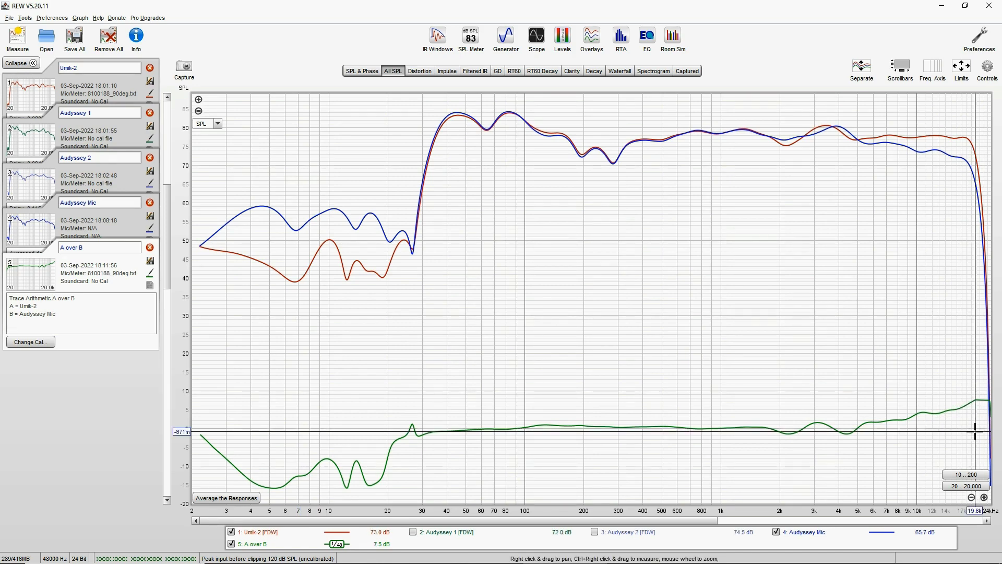
click(976, 486)
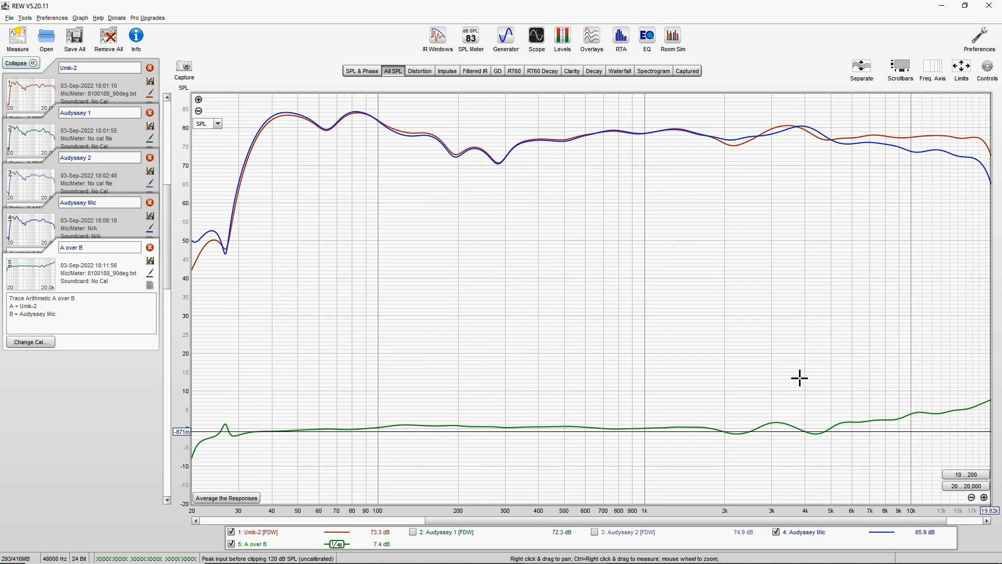
click(212, 429)
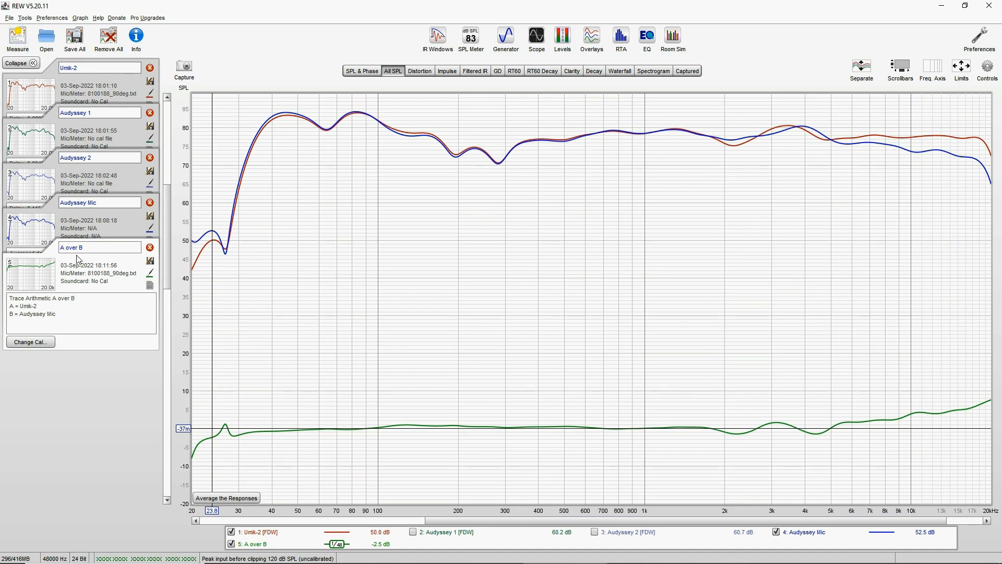
- Rename the A over B measurement to Calibration
triple_click(97, 248)
text(Calibration)
key(Return)
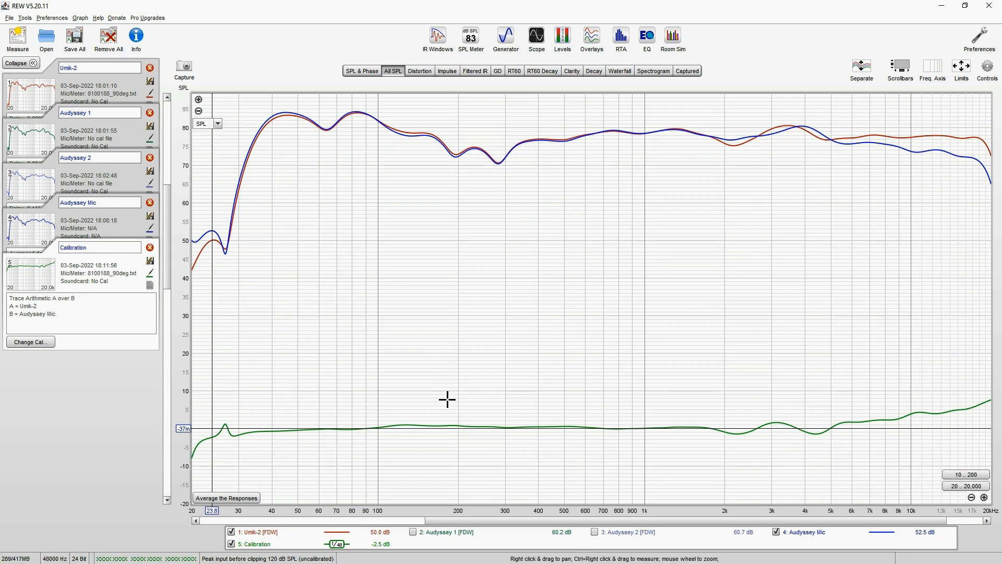
- Export Calibration as text over a 20–20,000 Hz custom range at the measurement's own resolution
click(10, 19)
mouse_move(36, 113)
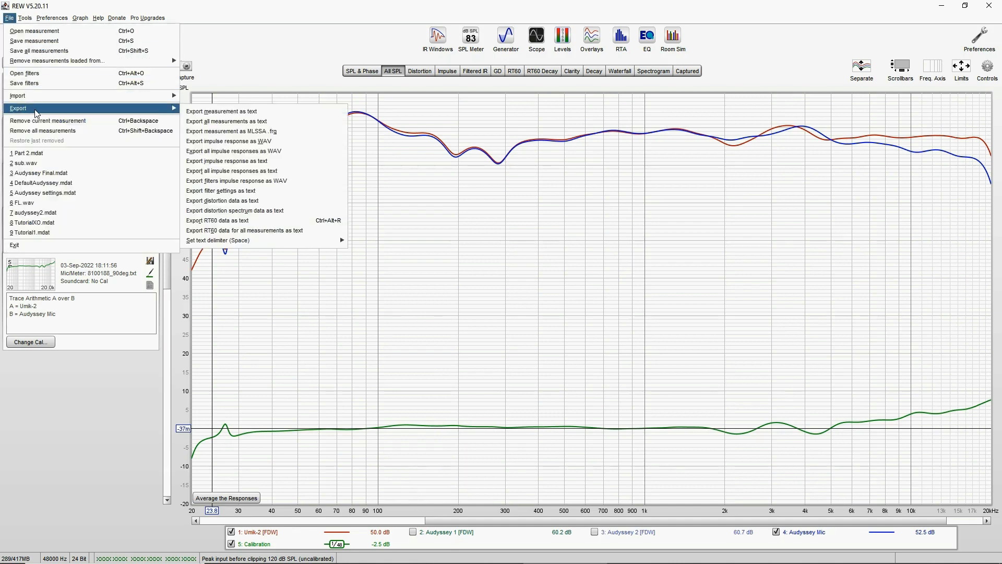
click(199, 113)
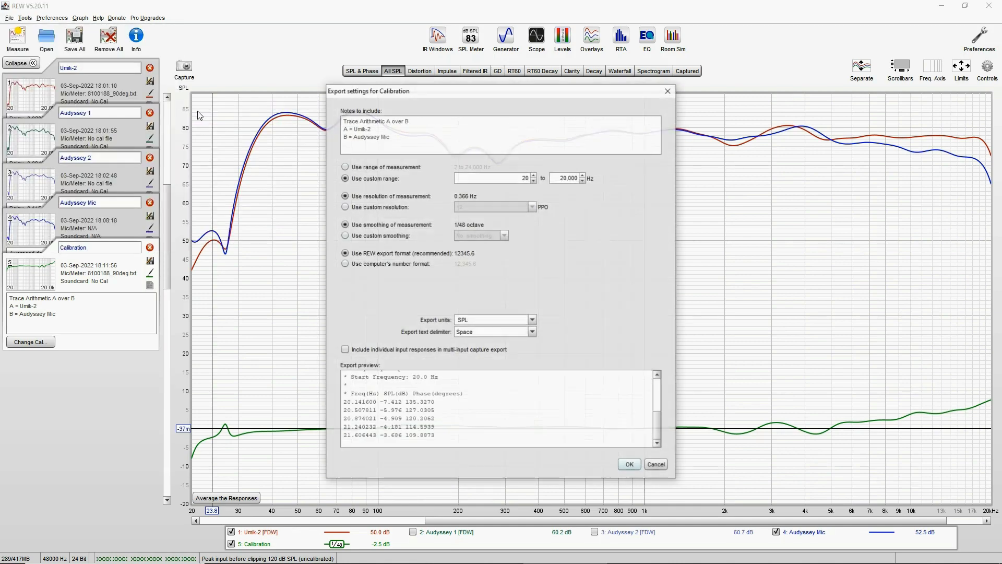
click(369, 171)
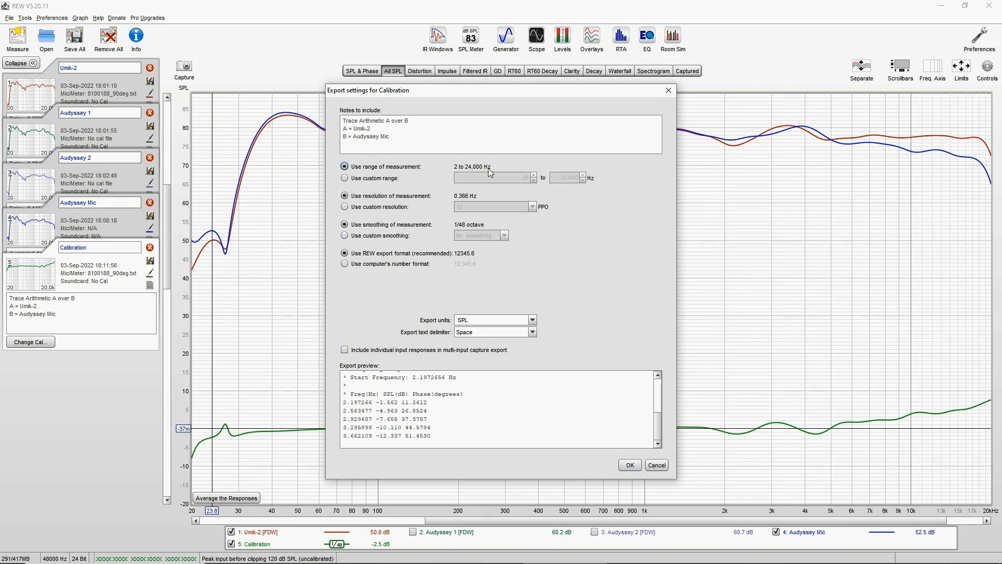
click(379, 178)
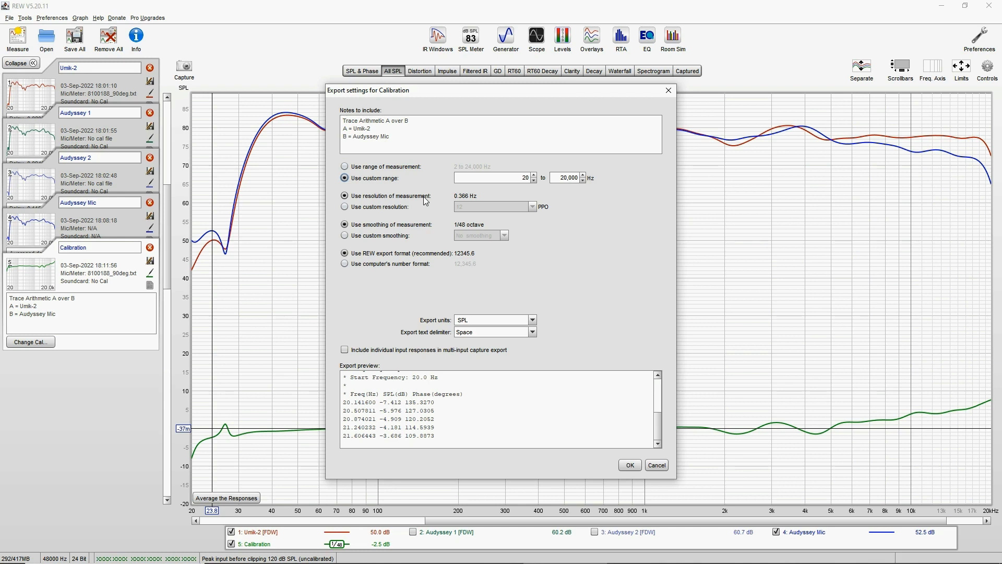
click(399, 208)
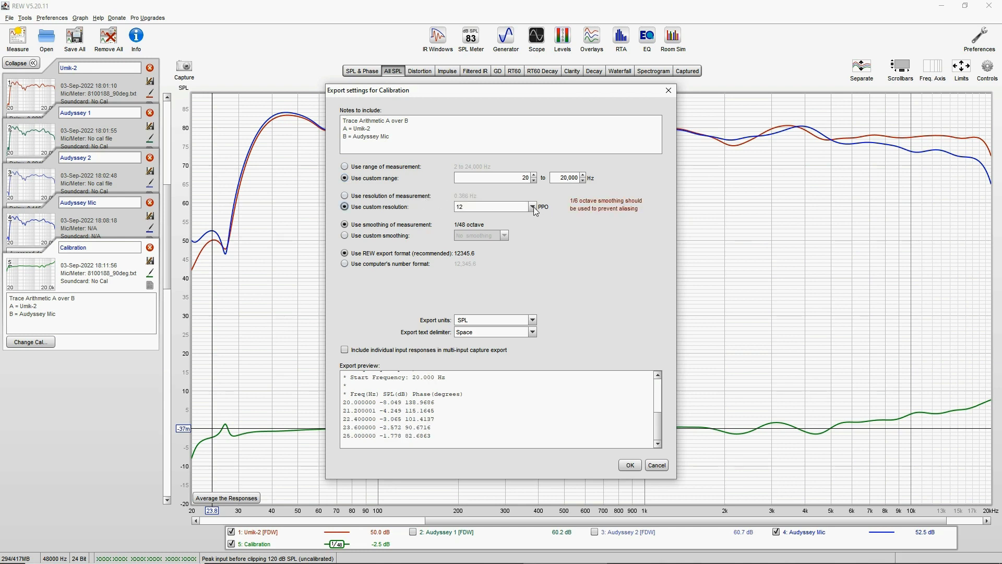
click(534, 208)
click(489, 218)
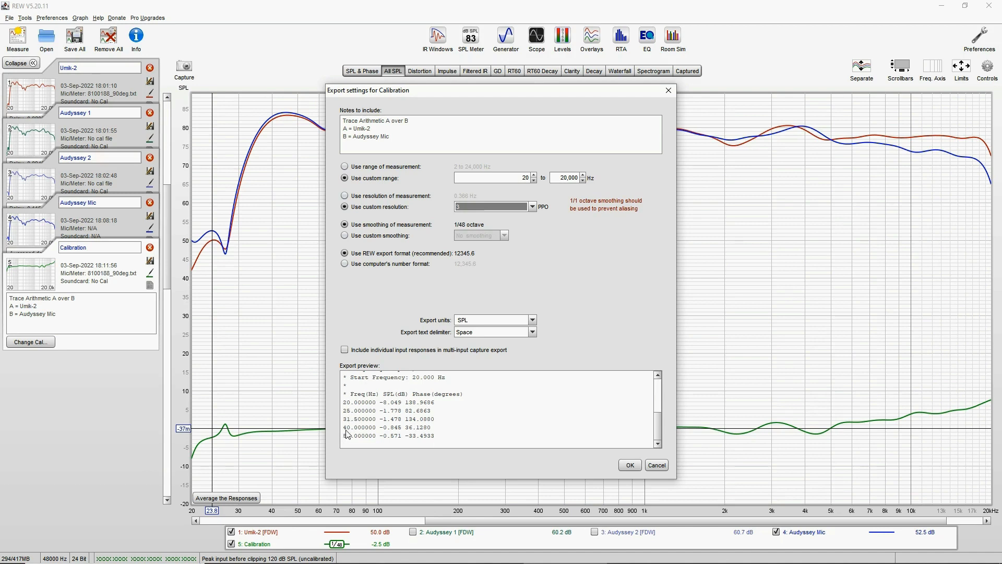
click(491, 206)
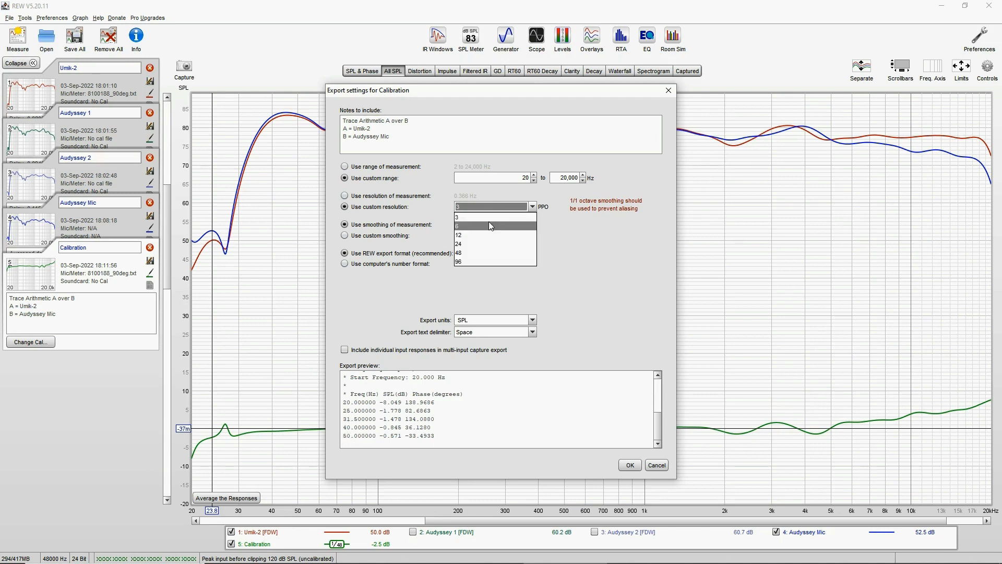
click(489, 222)
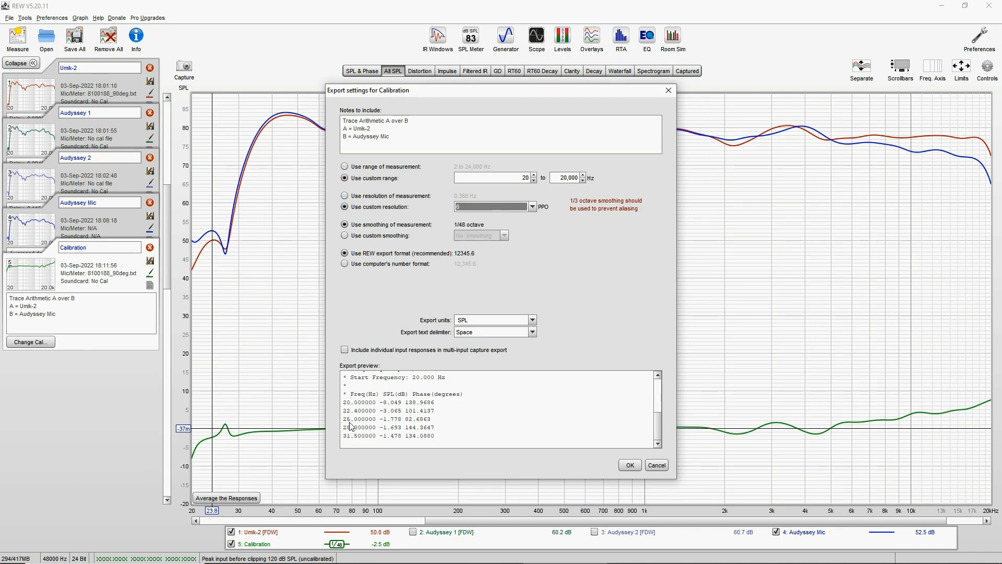
click(372, 199)
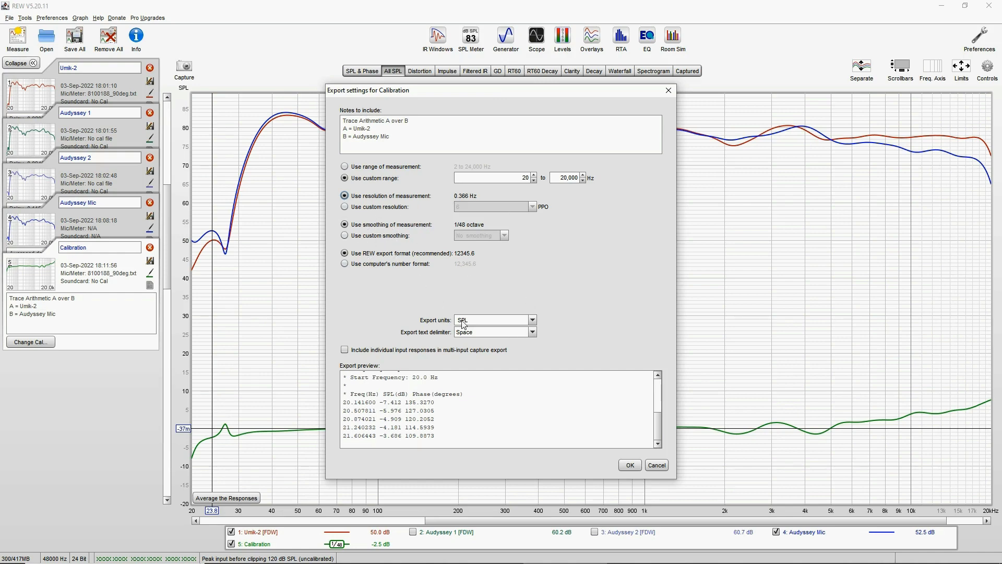
click(624, 467)
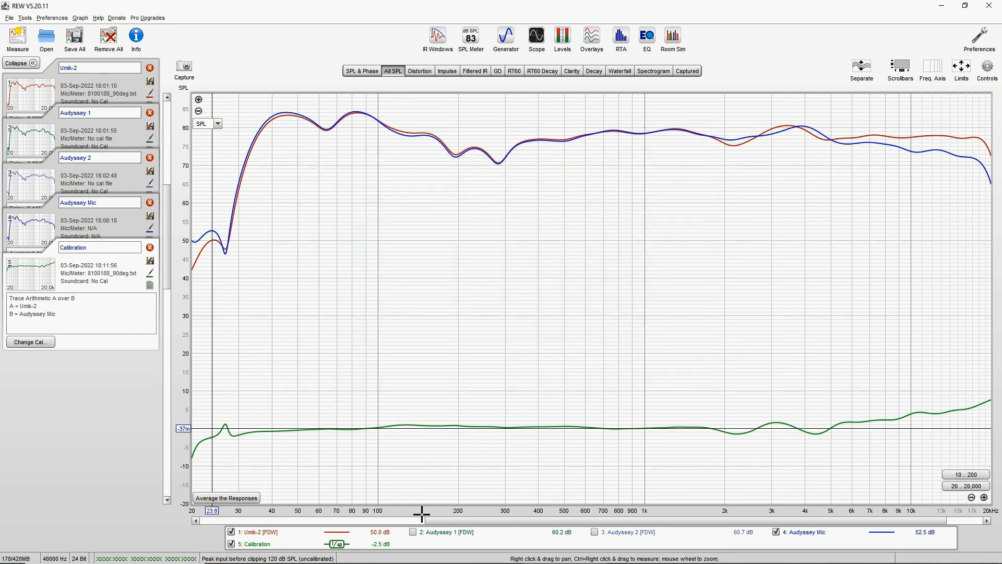
- Browse File Explorer to the YT_Audyssey folder holding Calibration.txt
mouse_move(329, 556)
click(254, 554)
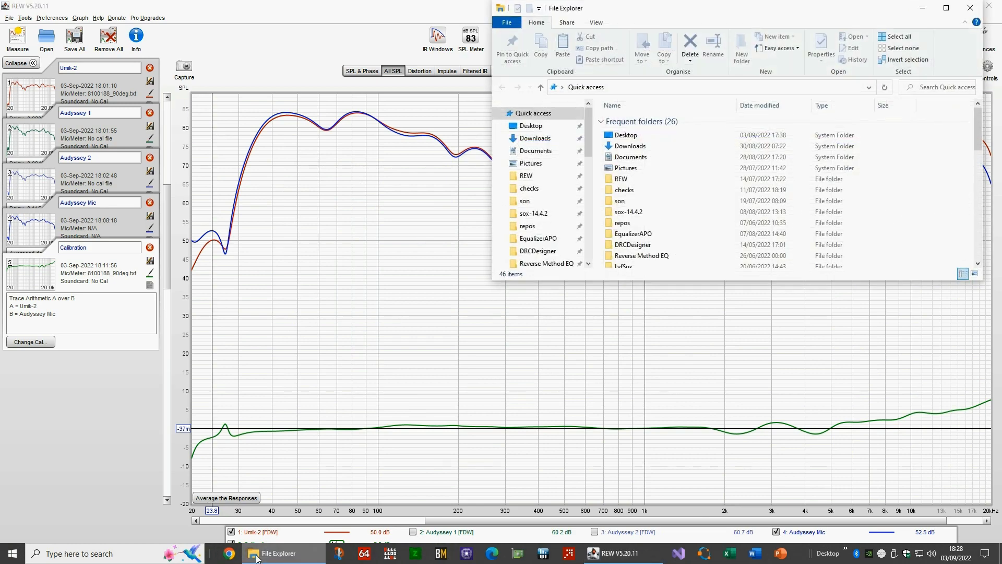
drag(758, 13, 573, 78)
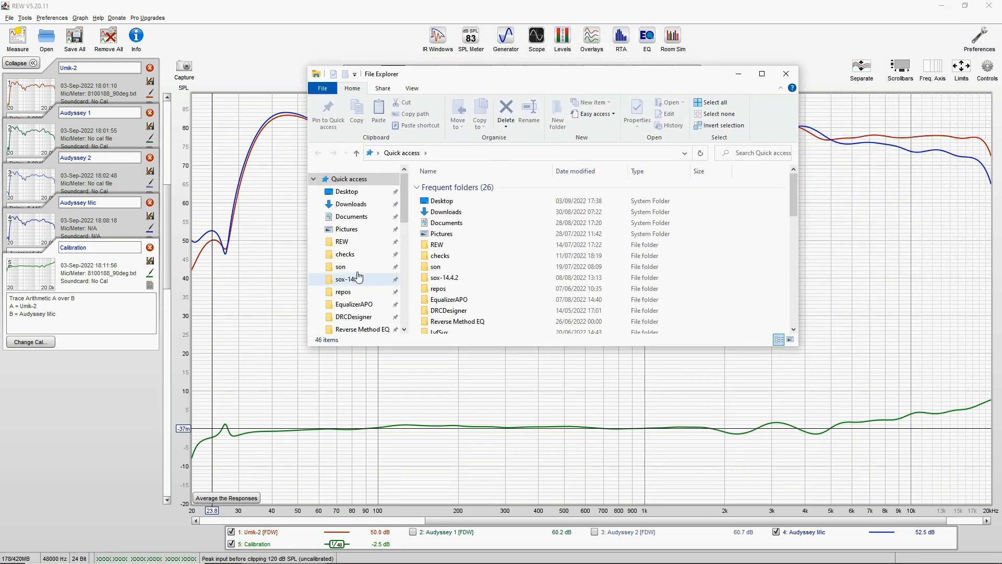
scroll(363, 292, down, 3)
scroll(364, 310, down, 2)
click(356, 321)
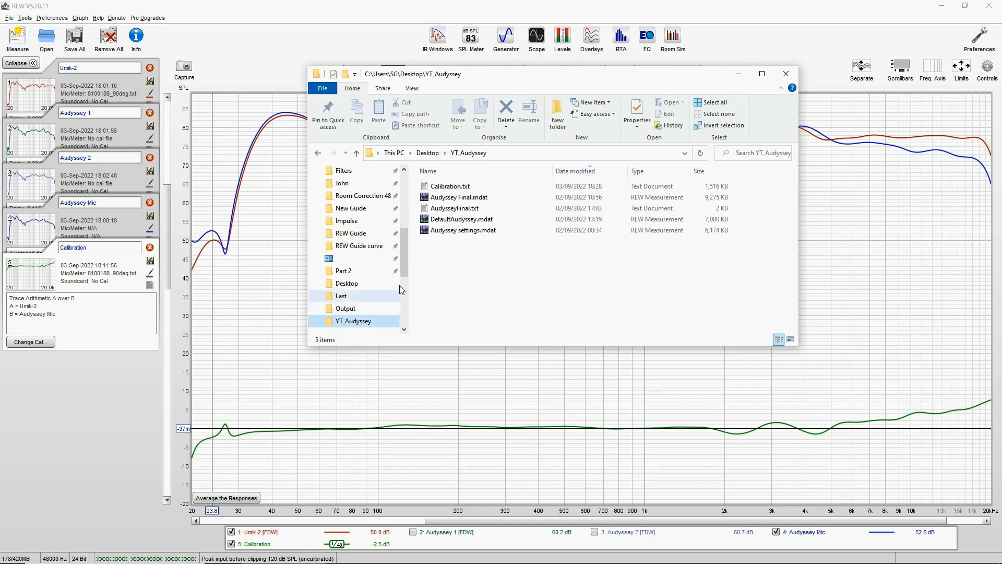
- Open Calibration.txt in Notepad and delete the header so it starts at the 20.141600 line
double_click(464, 190)
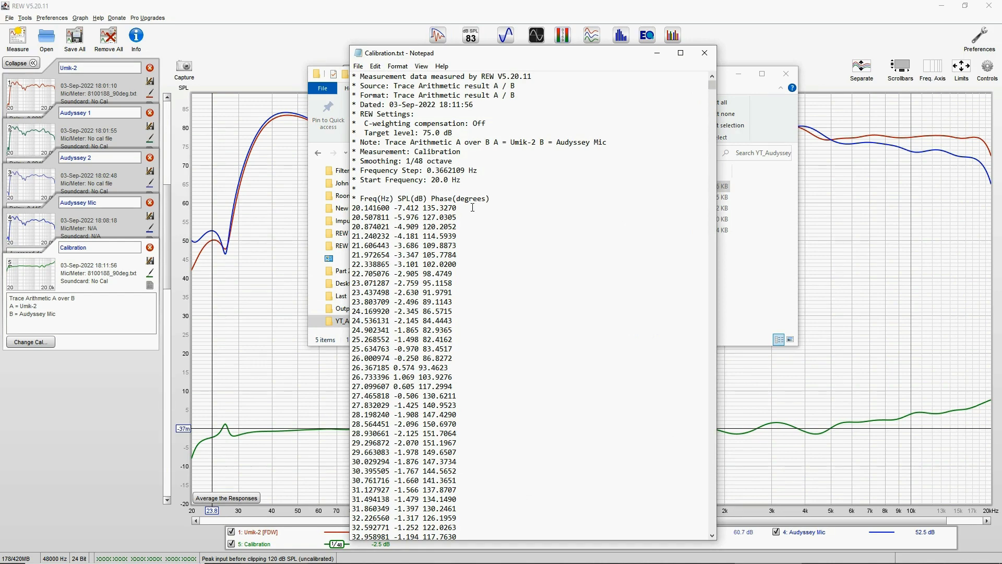
drag(490, 200, 349, 76)
key(Delete)
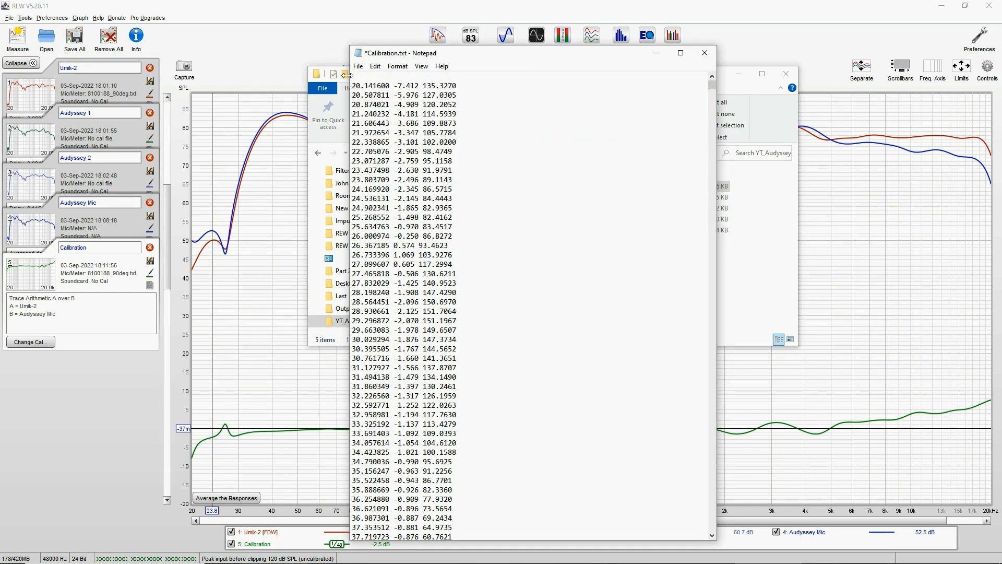
key(Delete)
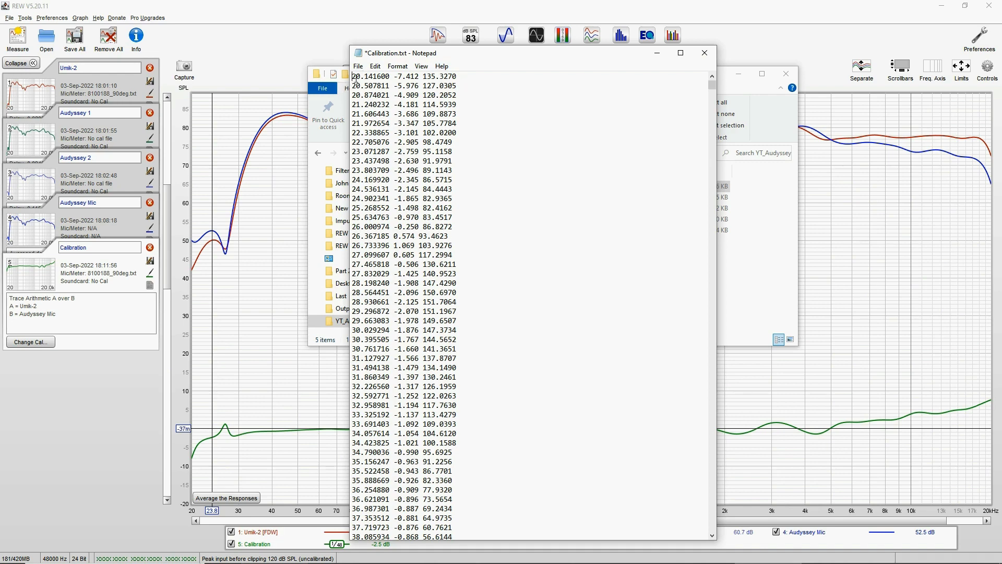
drag(354, 76, 414, 77)
- Select and copy all of the calibration text
click(375, 66)
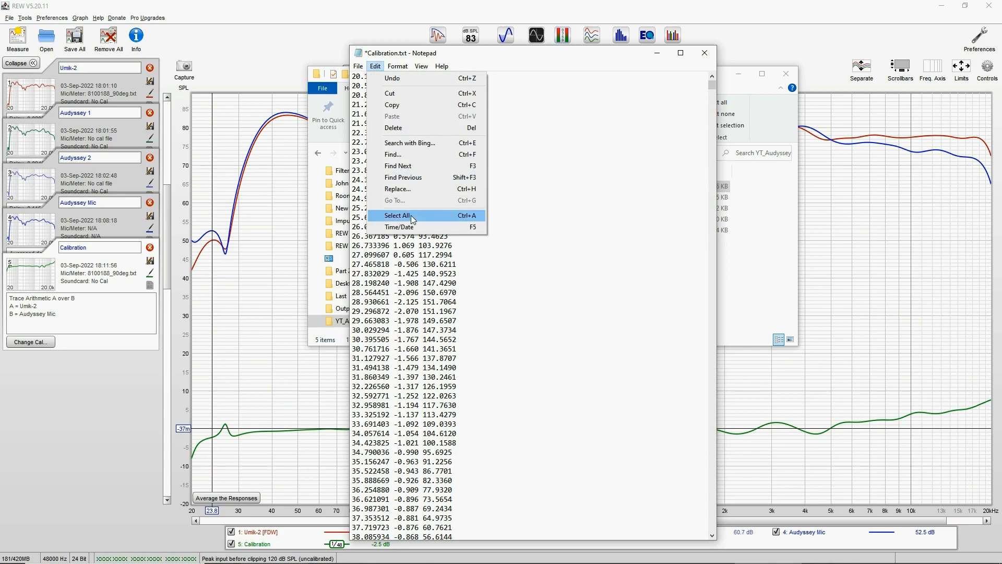
click(609, 59)
mouse_move(711, 95)
mouse_down()
mouse_move(718, 433)
mouse_move(702, 540)
mouse_move(712, 475)
mouse_move(712, 86)
mouse_up()
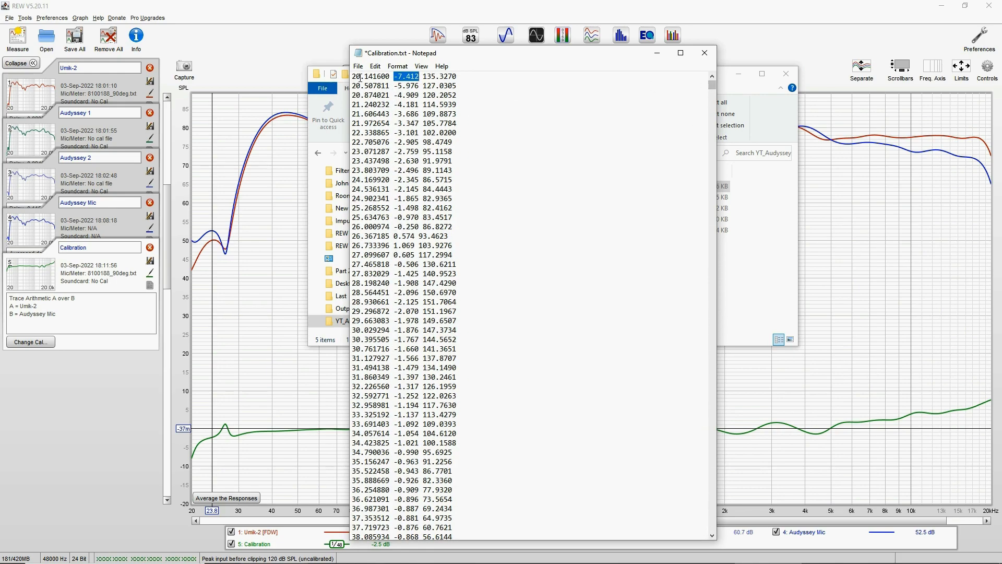
click(375, 66)
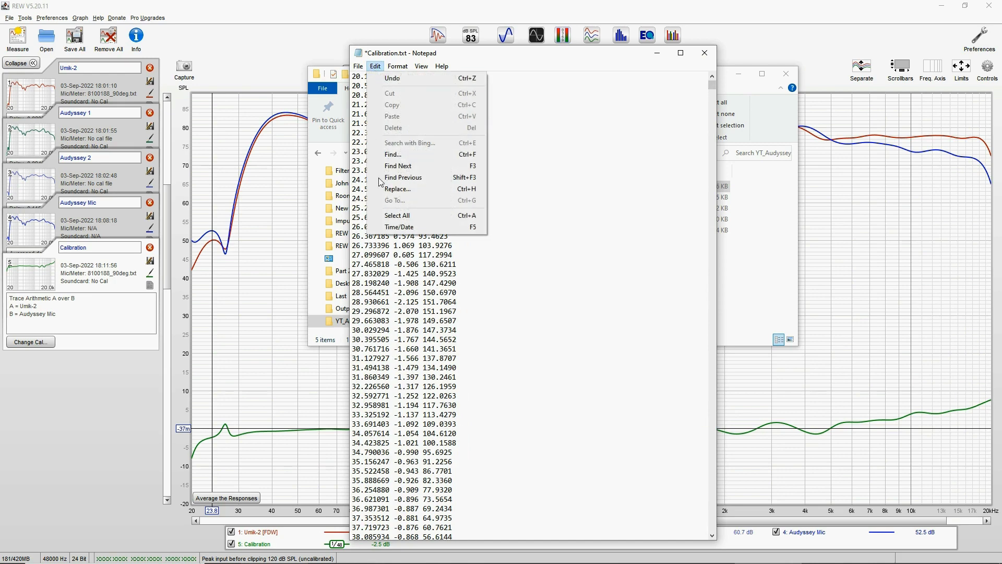
click(397, 215)
click(375, 66)
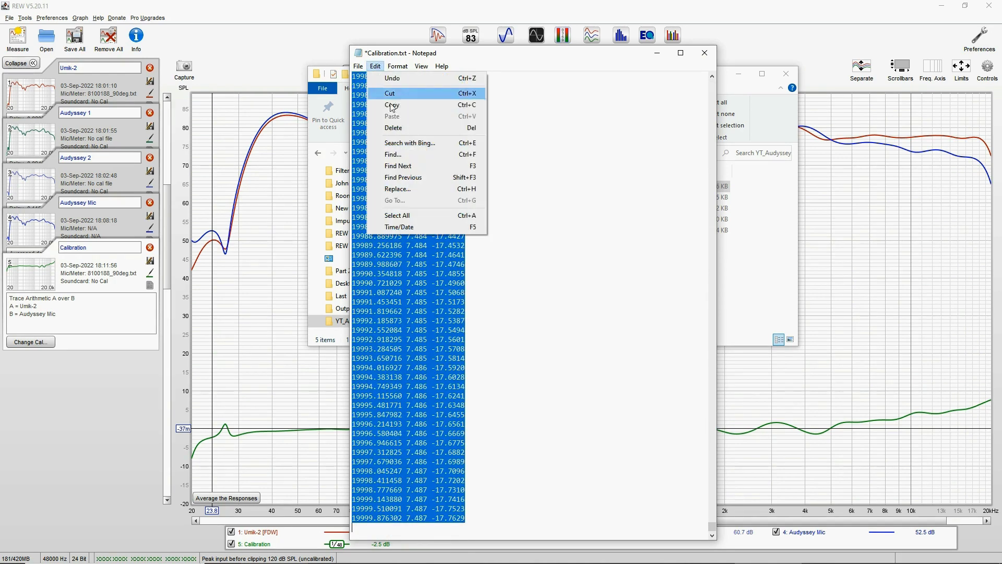
click(403, 106)
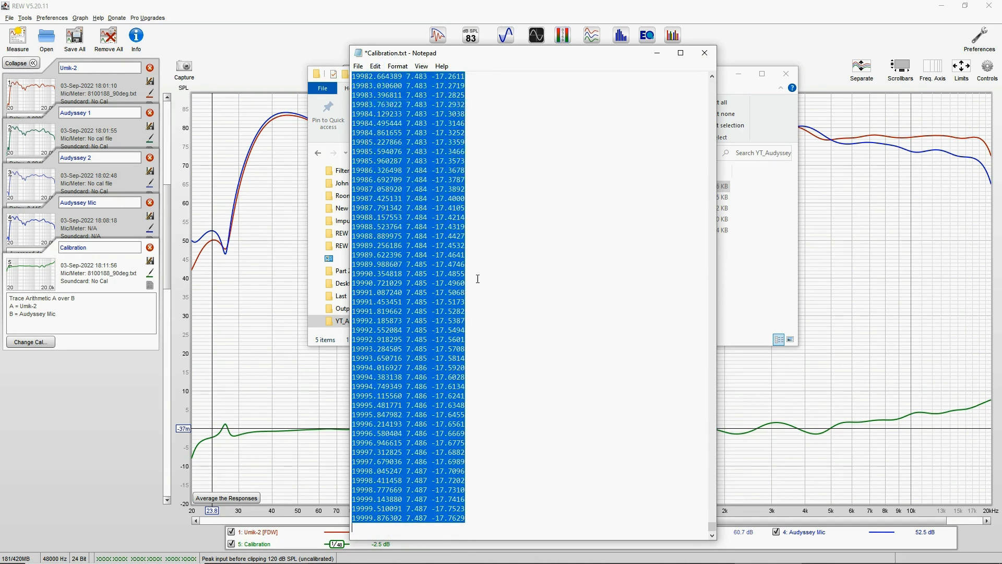
- Launch Excel and open Audyssey curve editor.xlsx from the recent workbooks
mouse_move(272, 561)
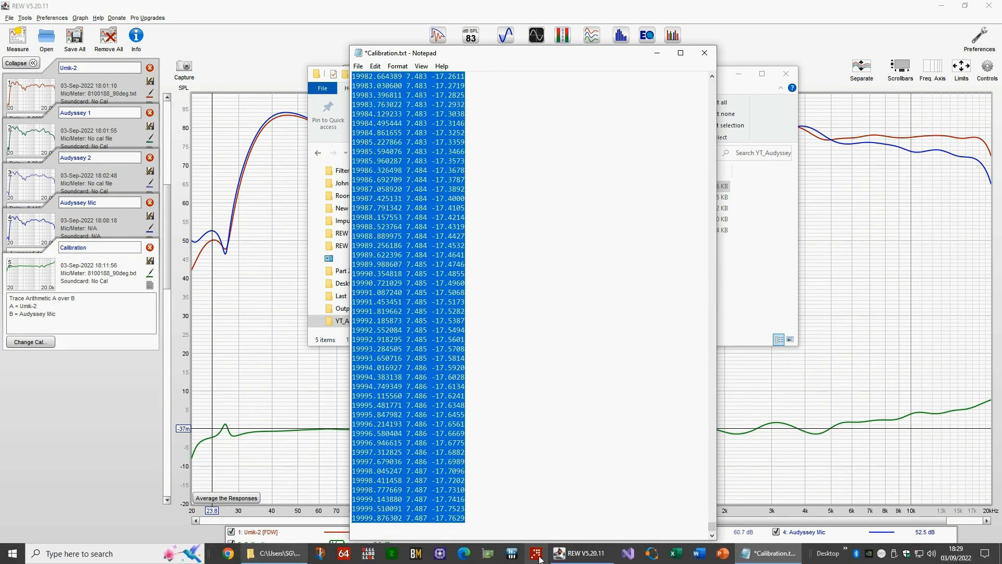
click(674, 555)
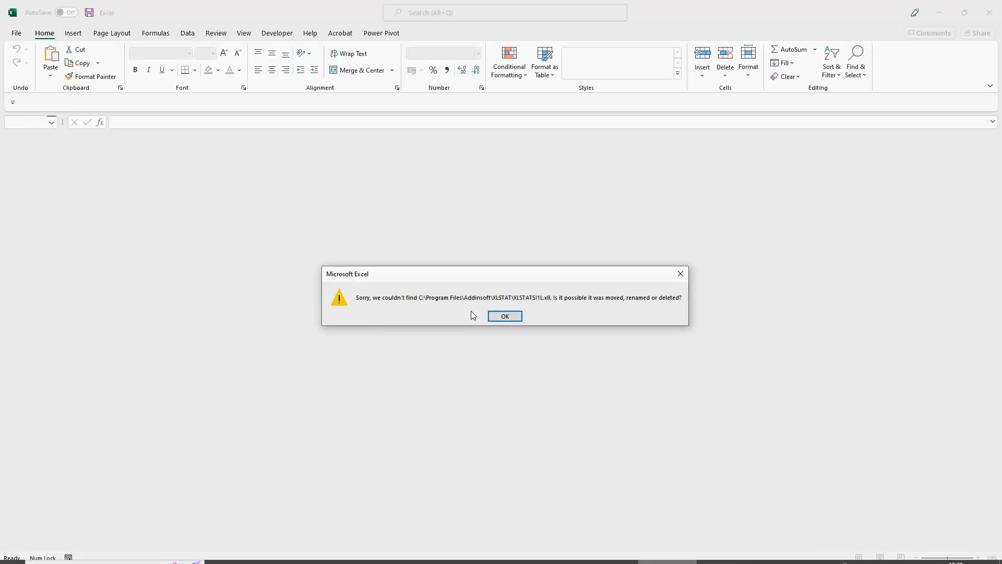
click(502, 317)
click(124, 114)
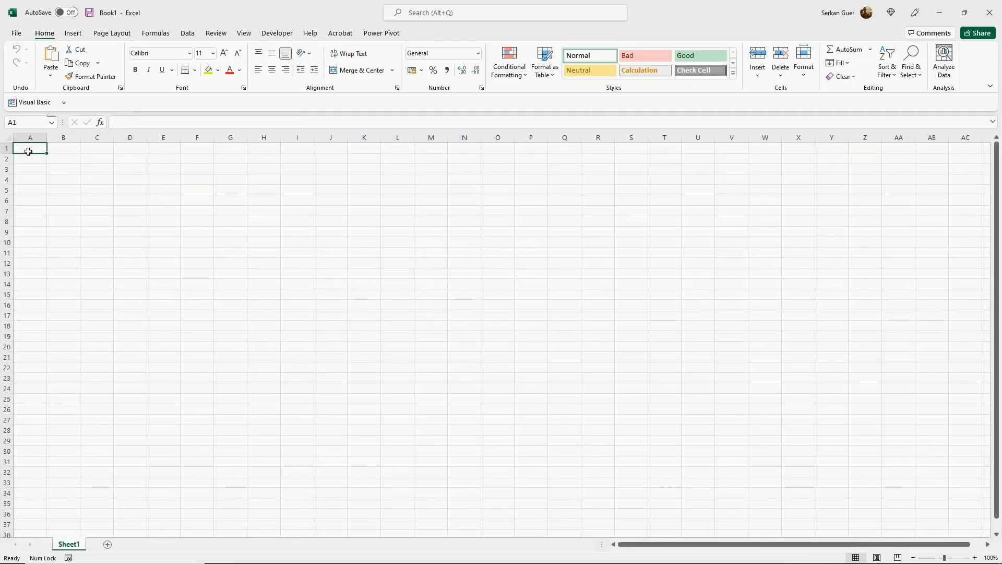
click(16, 33)
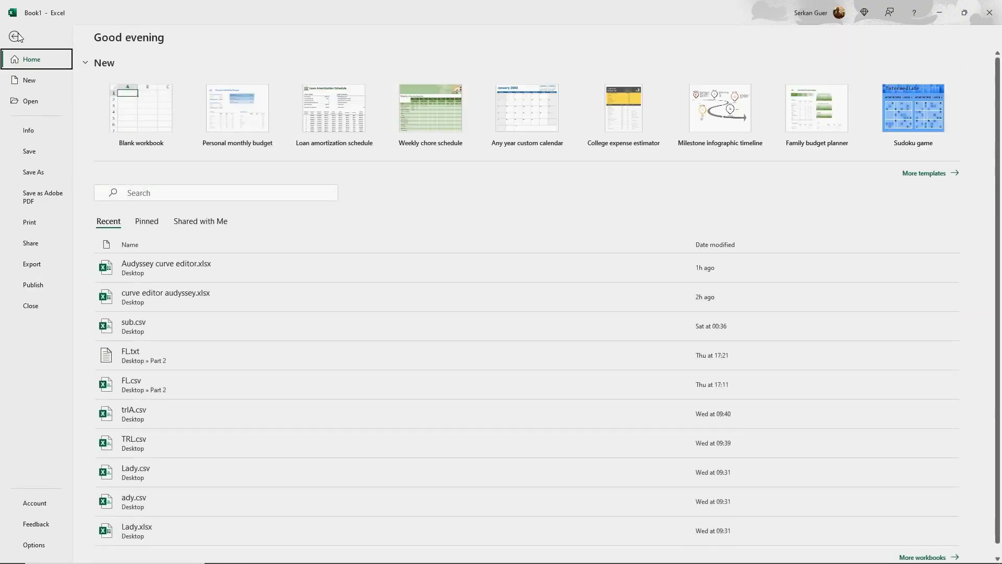
click(155, 271)
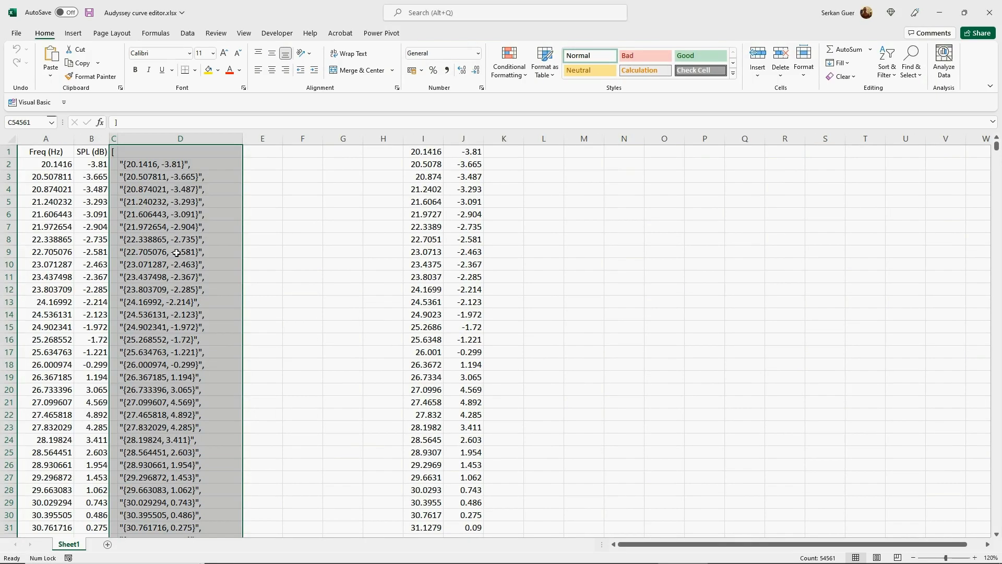
- Paste the copied calibration text into cell M1
click(289, 219)
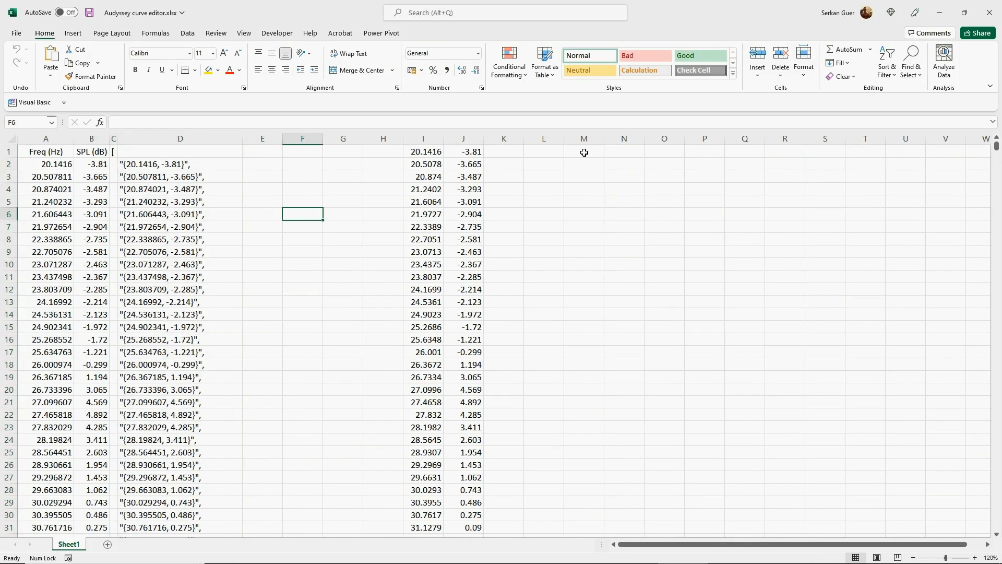
click(584, 152)
right_click(584, 153)
click(608, 228)
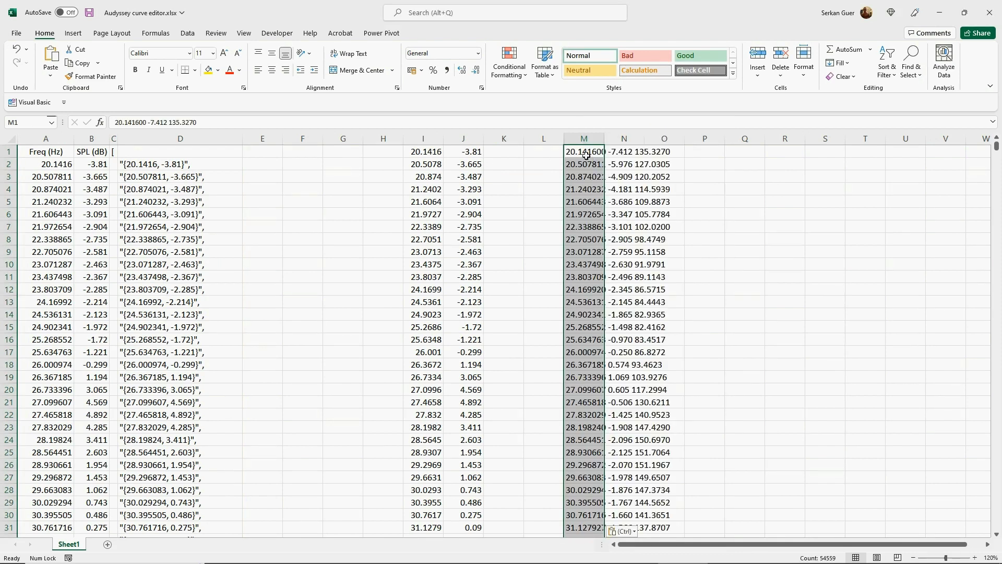
- Delete old columns I:J, autofit column K and select its data down to the last row
drag(416, 139, 460, 139)
right_click(461, 139)
click(493, 258)
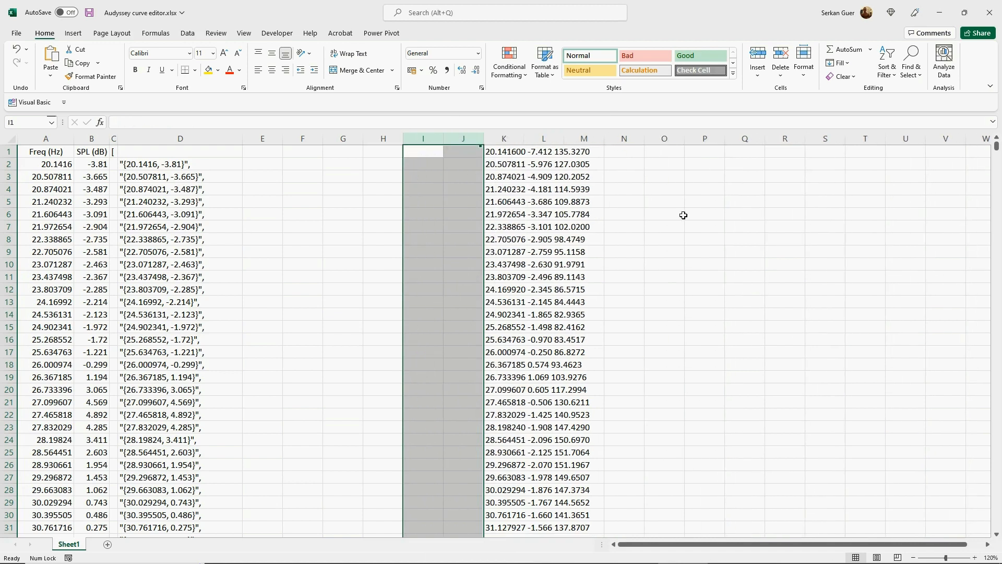
click(679, 214)
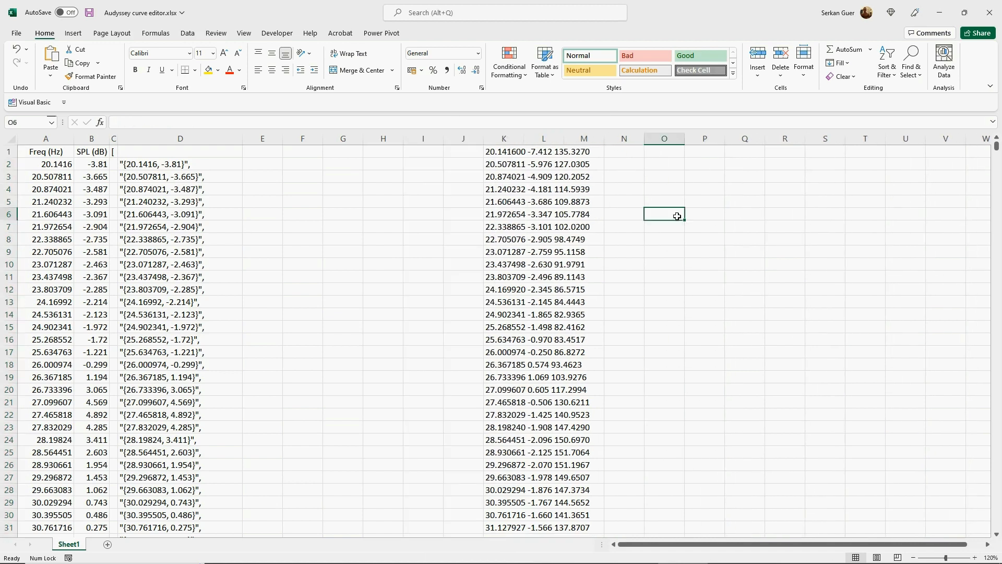
double_click(524, 139)
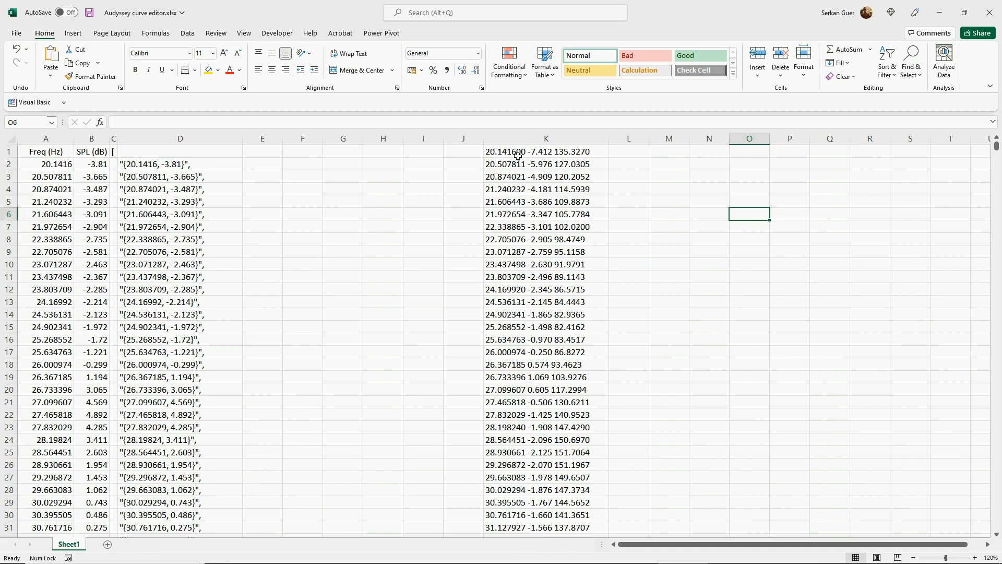
click(518, 151)
key(ctrl+shift+Down)
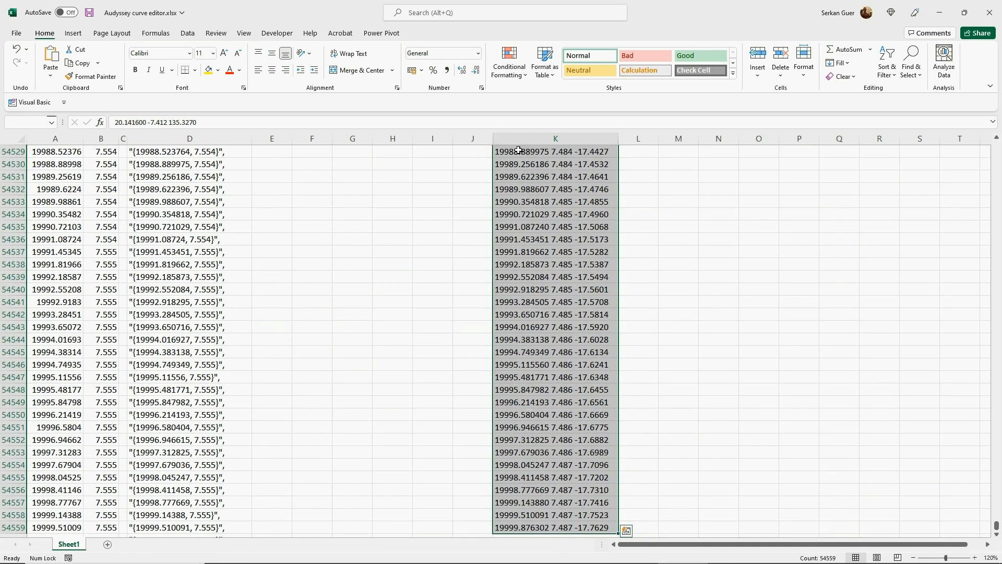
- Split column K's calibration text into number columns using Space instead of Tab as the delimiter
click(187, 33)
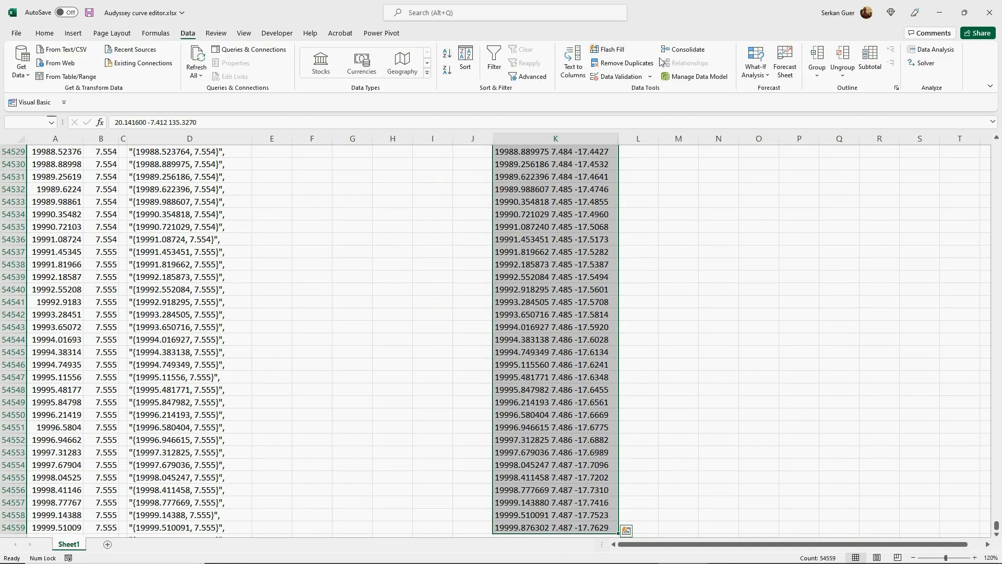
click(573, 61)
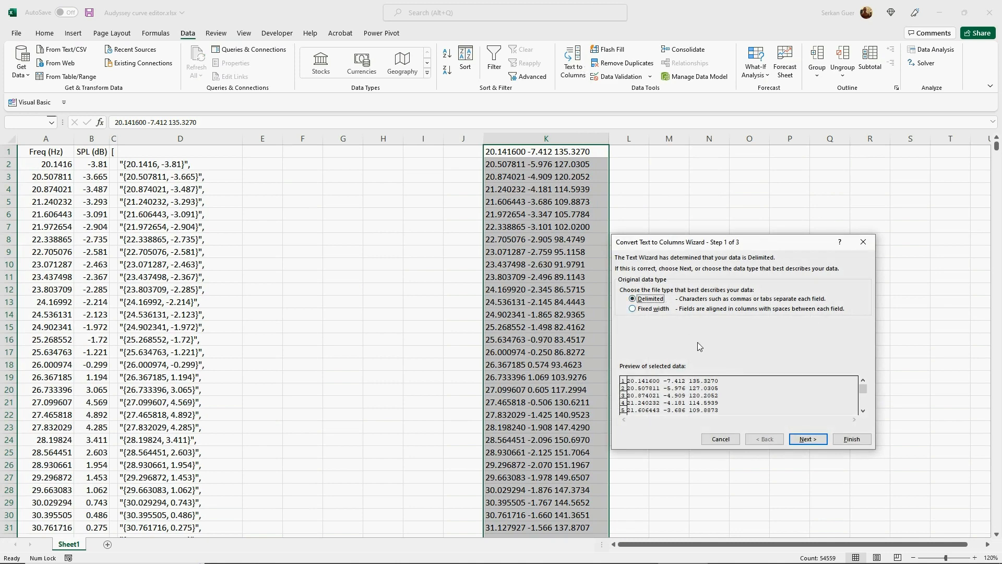
click(807, 440)
click(631, 289)
click(635, 318)
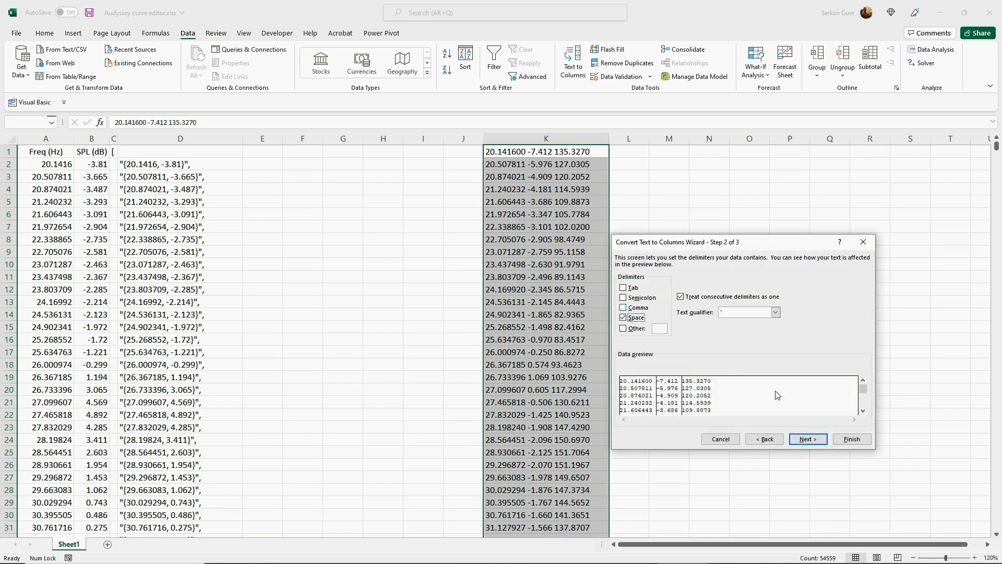
click(852, 439)
click(749, 263)
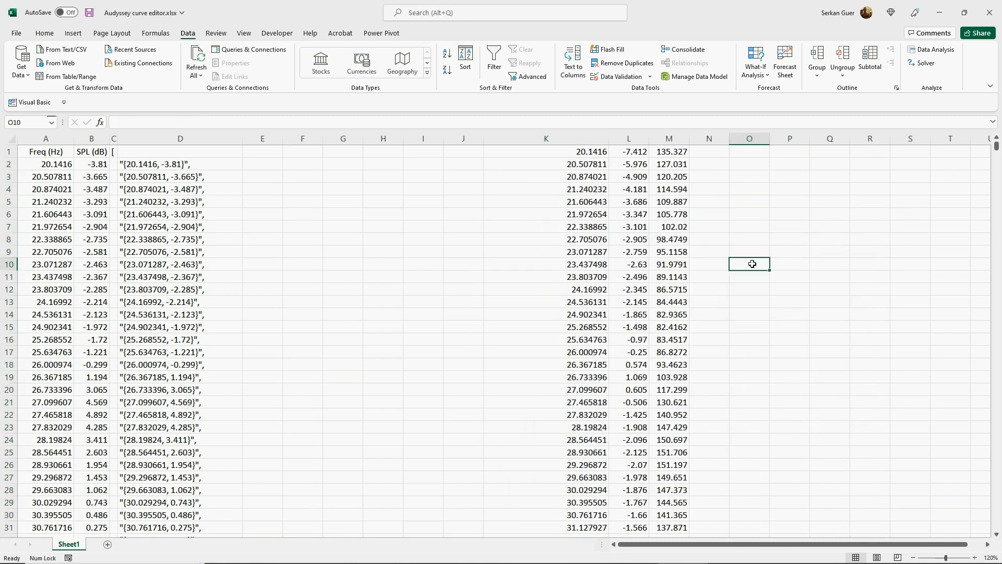
- Delete column M to discard the phase values
right_click(675, 141)
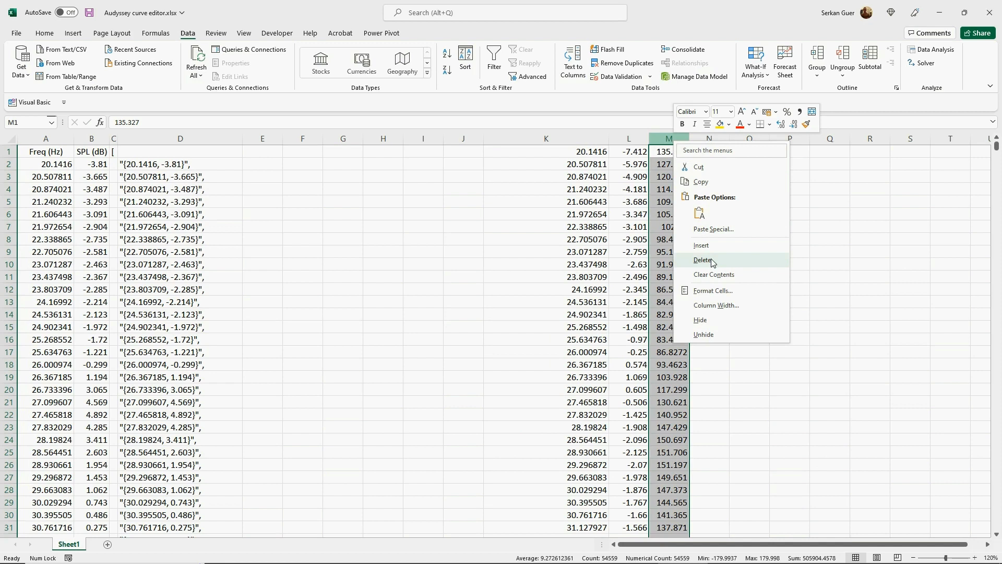
click(703, 260)
click(711, 258)
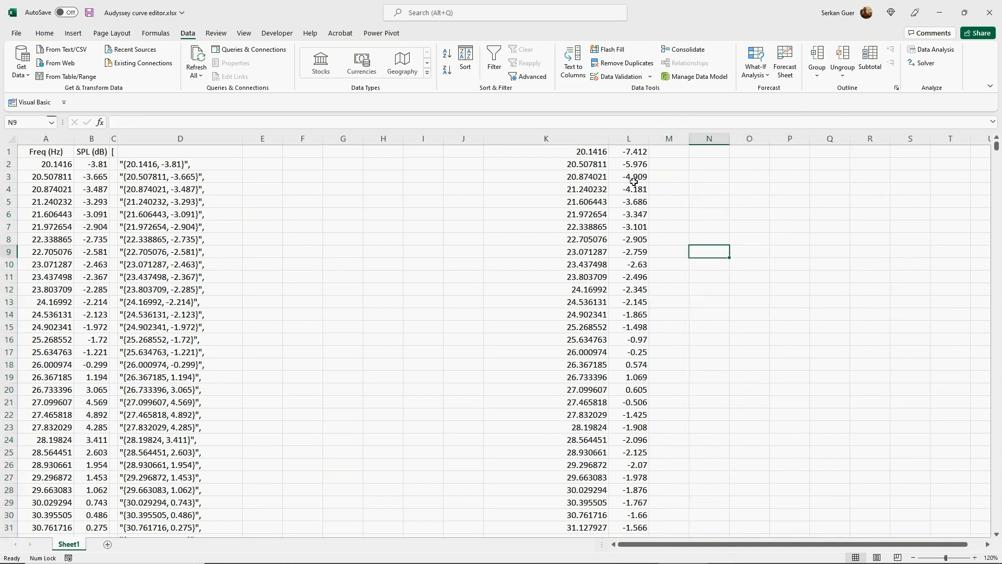
- Select K1:L1 and extend to the last data row of column K
click(593, 148)
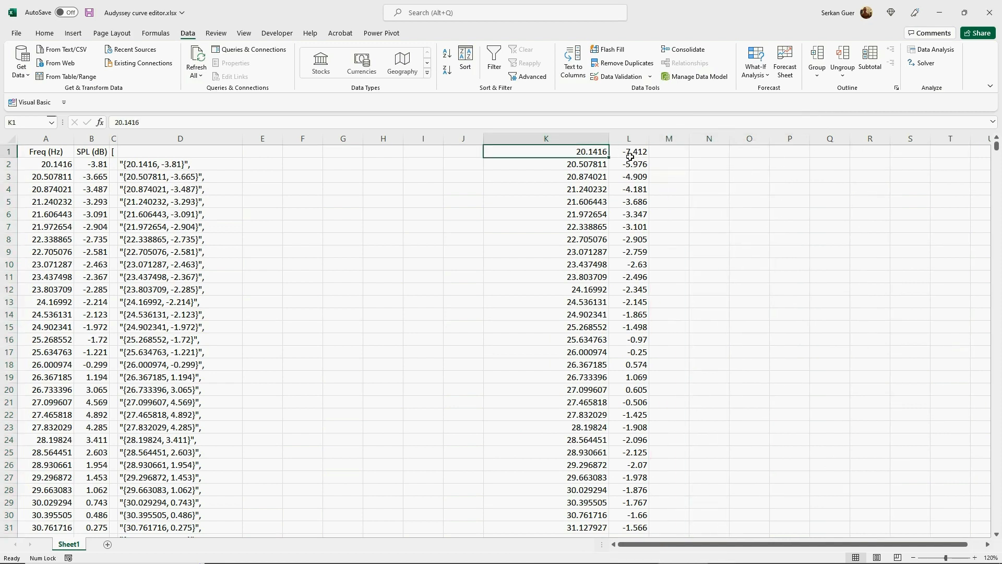
shift+click(626, 151)
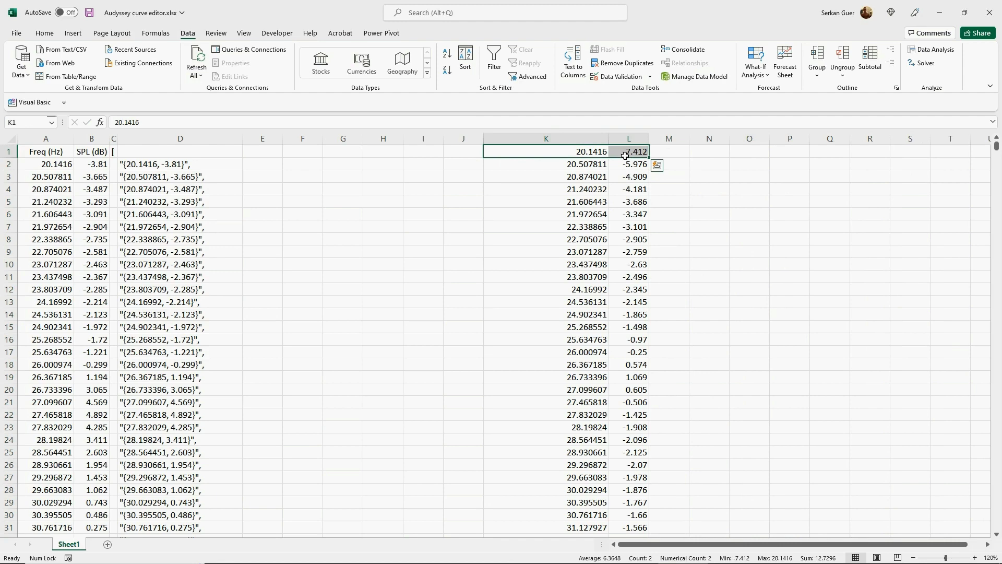
key(ctrl+Down)
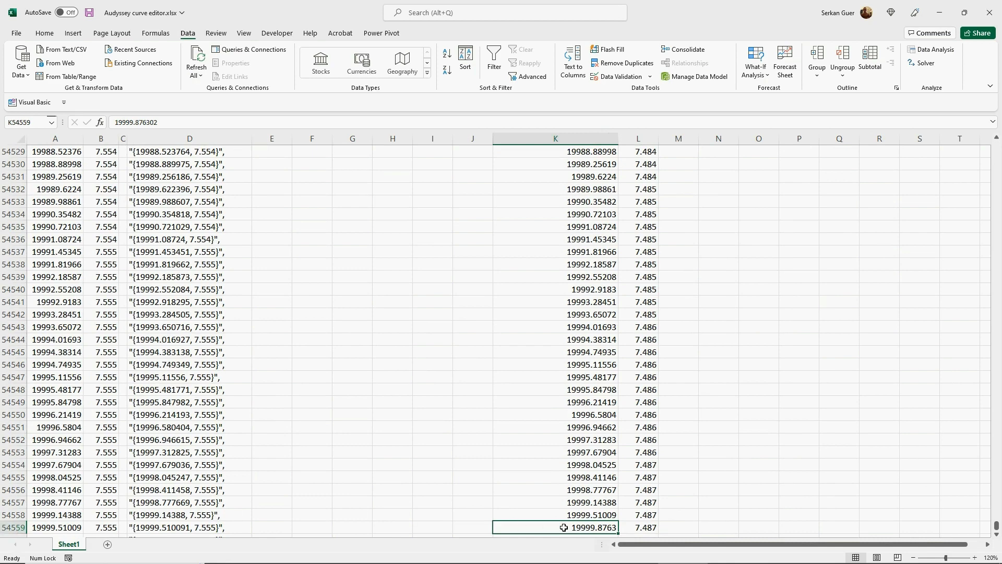
- Copy the frequency and SPL values from columns K:L and paste them at A2
key(ctrl+shift+Right)
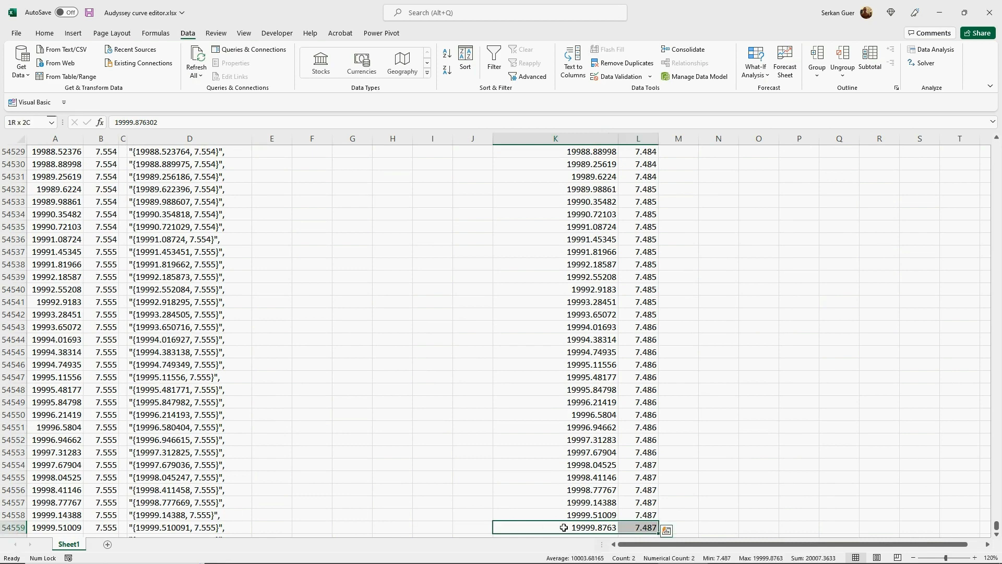
key(ctrl+shift+Up)
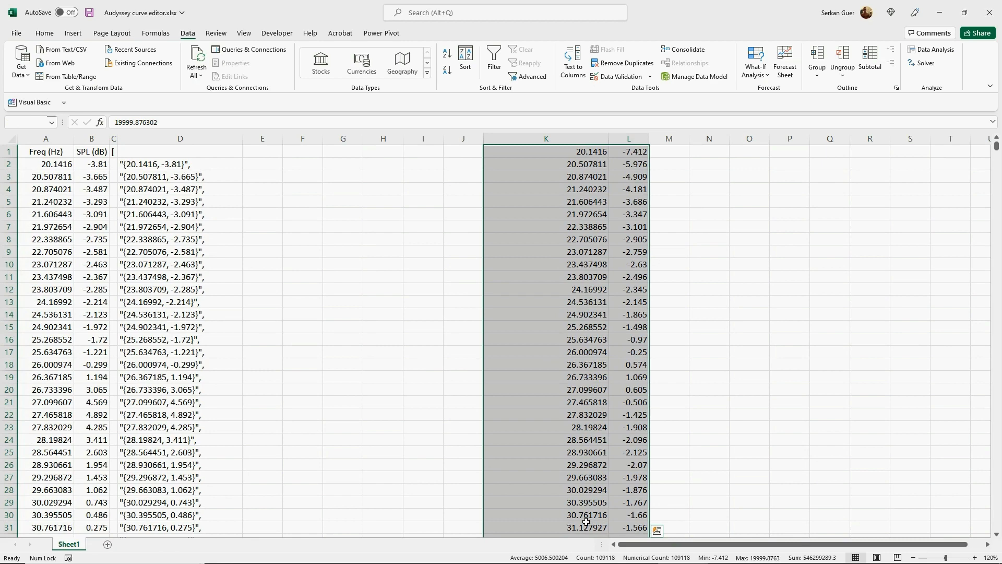
key(ctrl+c)
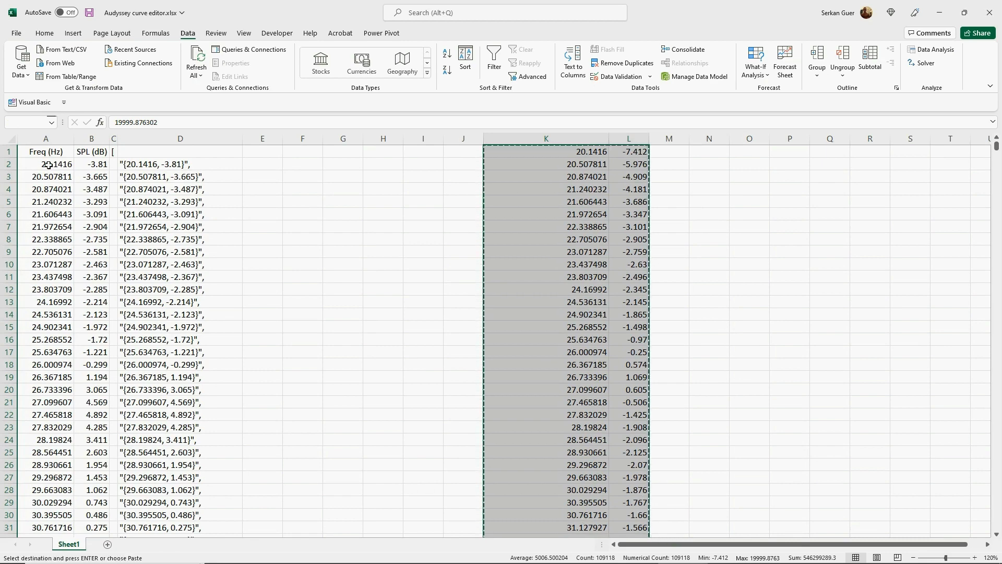
right_click(49, 165)
click(91, 238)
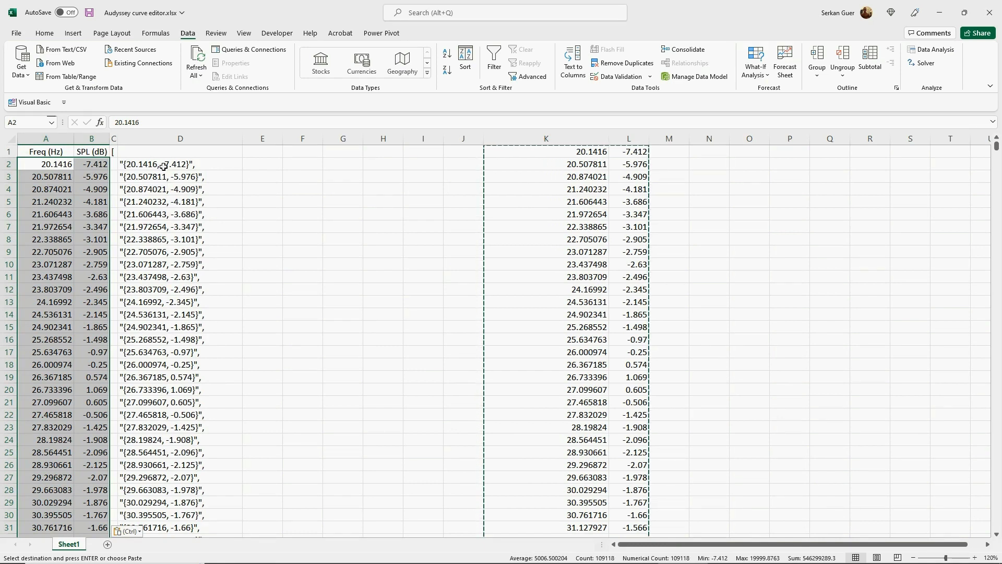
- Edit D2's formula to build the quoted pair "{20.1416, -7.412}" from A2 and B2, plus a comma
click(114, 152)
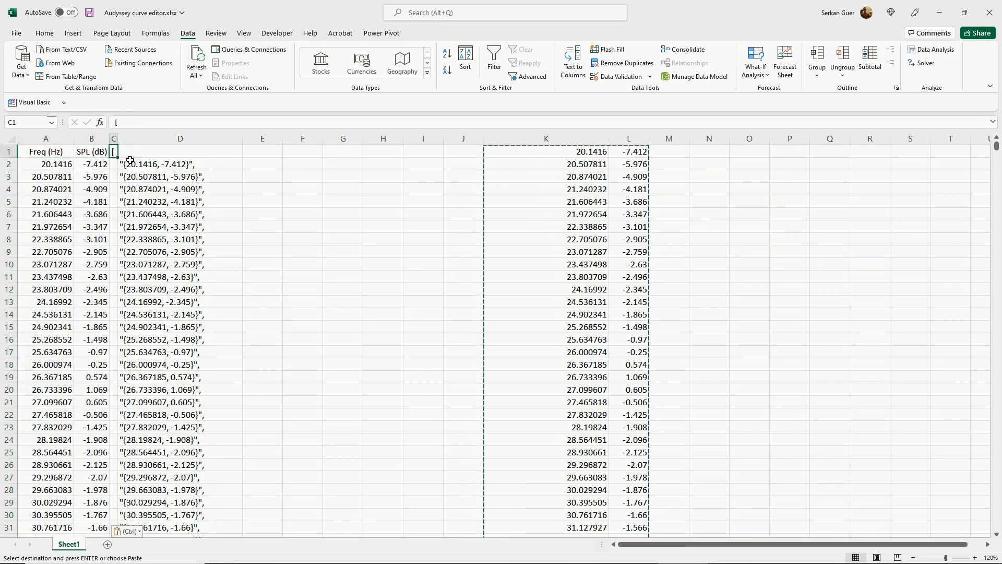
click(130, 163)
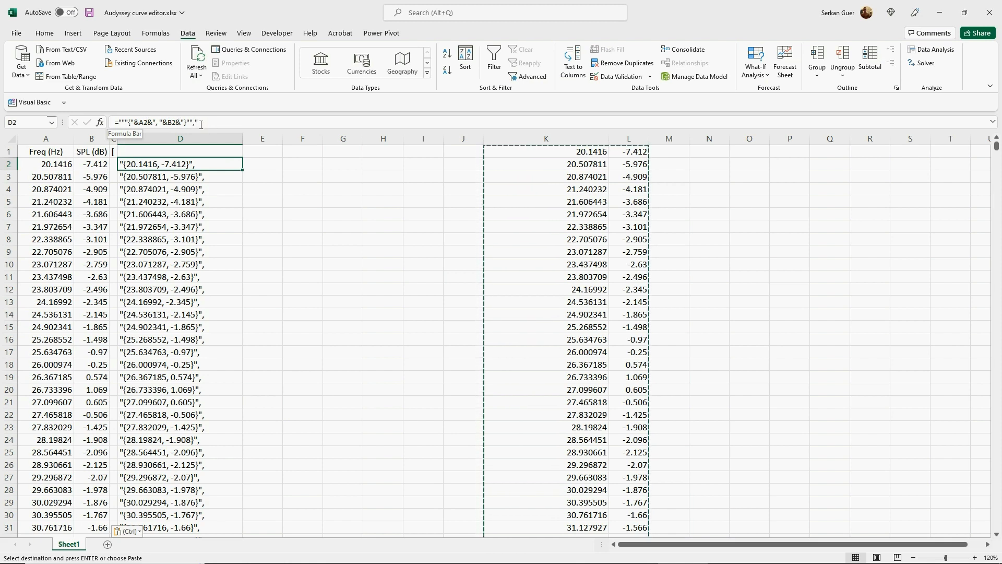
click(158, 121)
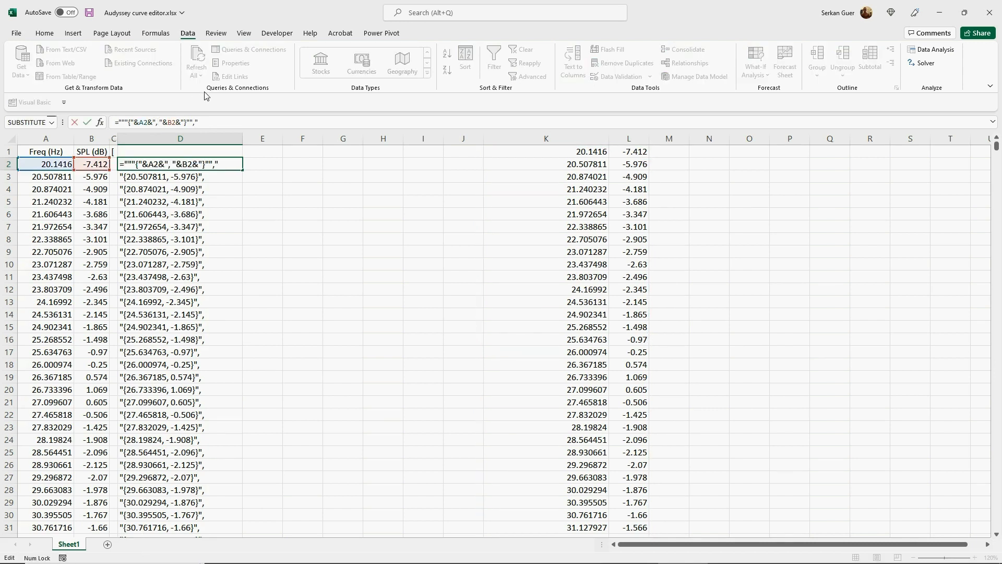
key(ctrl+Return)
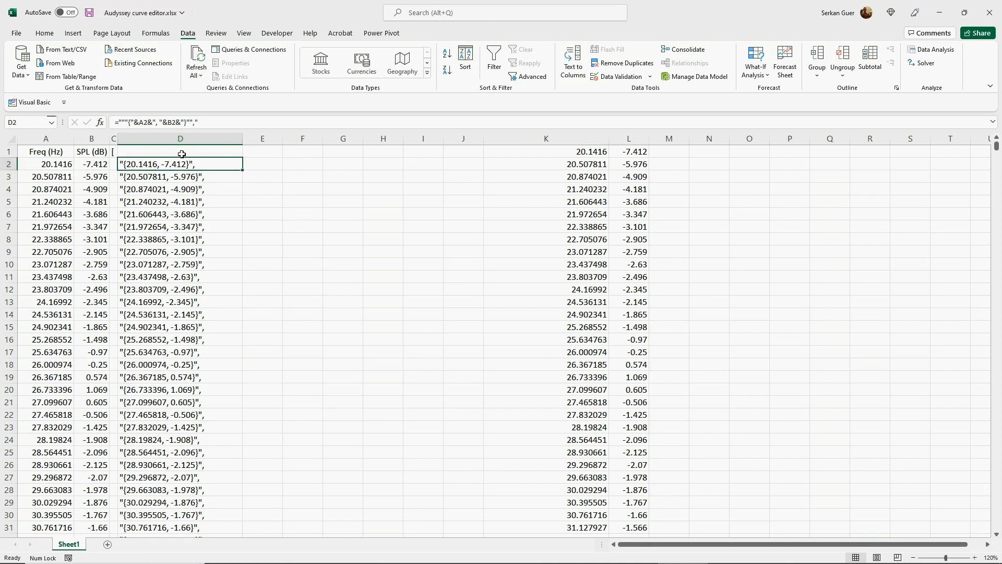
- Fill D2's pair formula down column D to the last data row
double_click(243, 170)
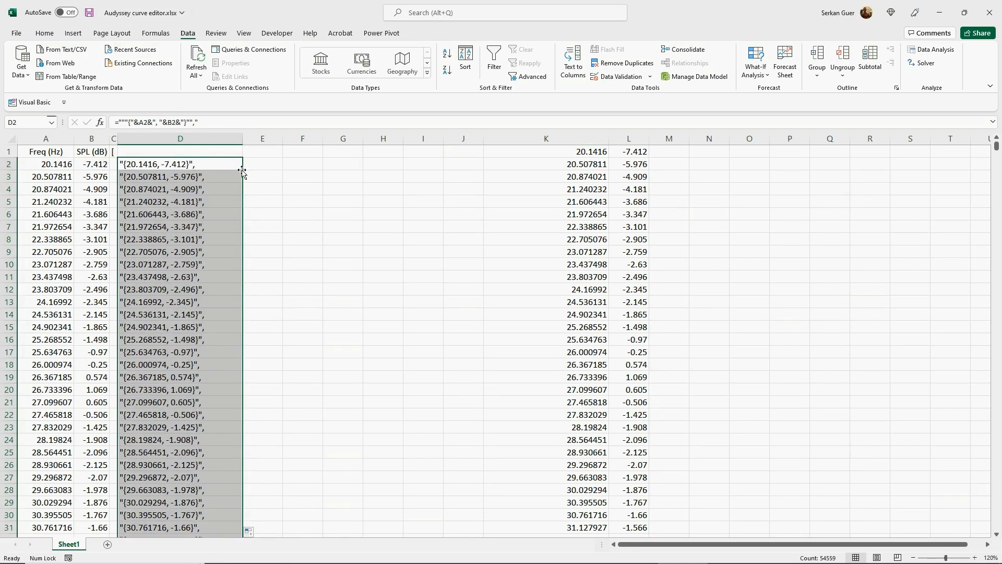
click(194, 203)
key(ctrl+Down)
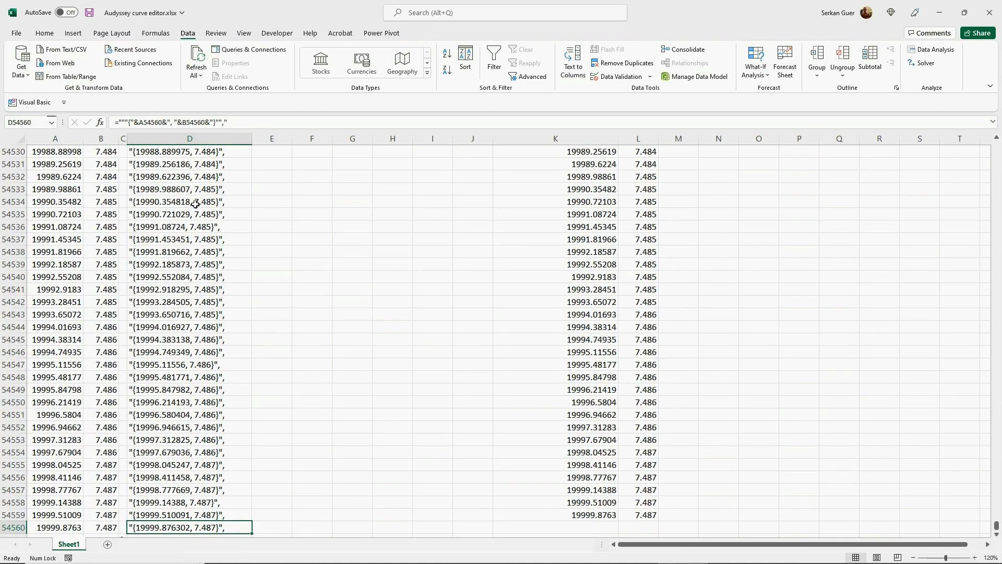
key(Down)
key(Down)
key(Down)
key(Left)
key(Up)
key(Up)
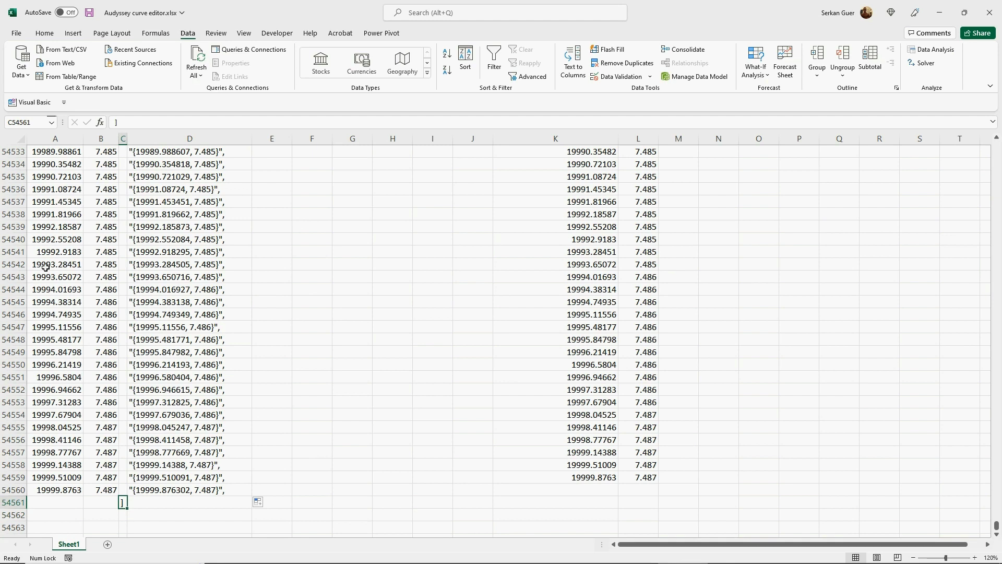
- Remove the trailing comma from D54560's final pair and enter ] in C54561
click(157, 490)
key(F2)
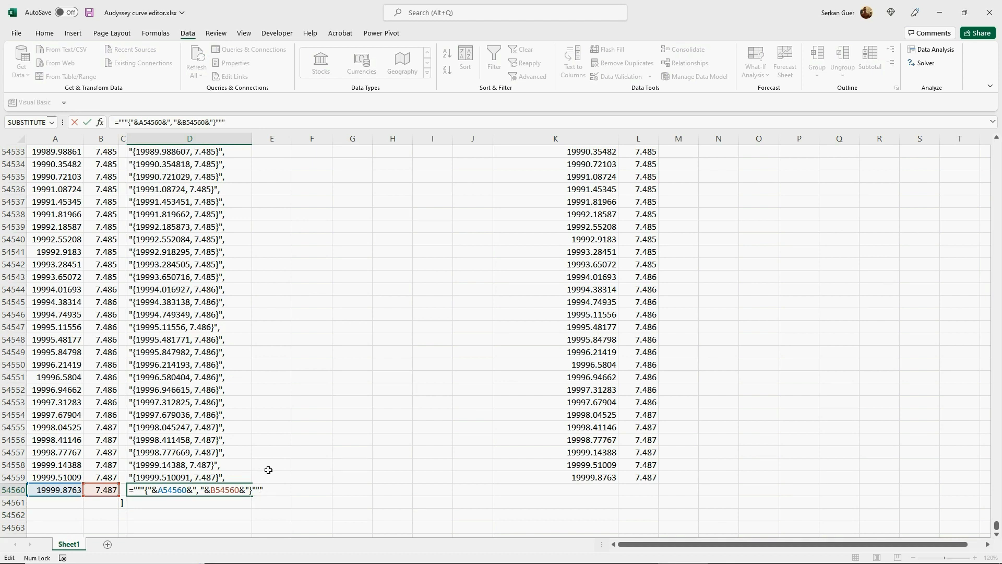
key(Return)
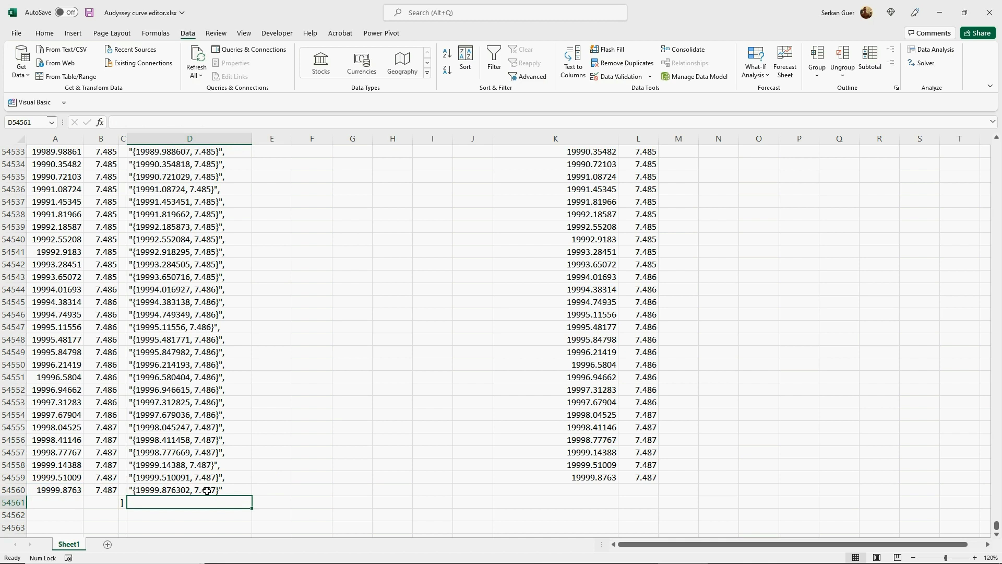
click(208, 490)
click(123, 503)
text(])
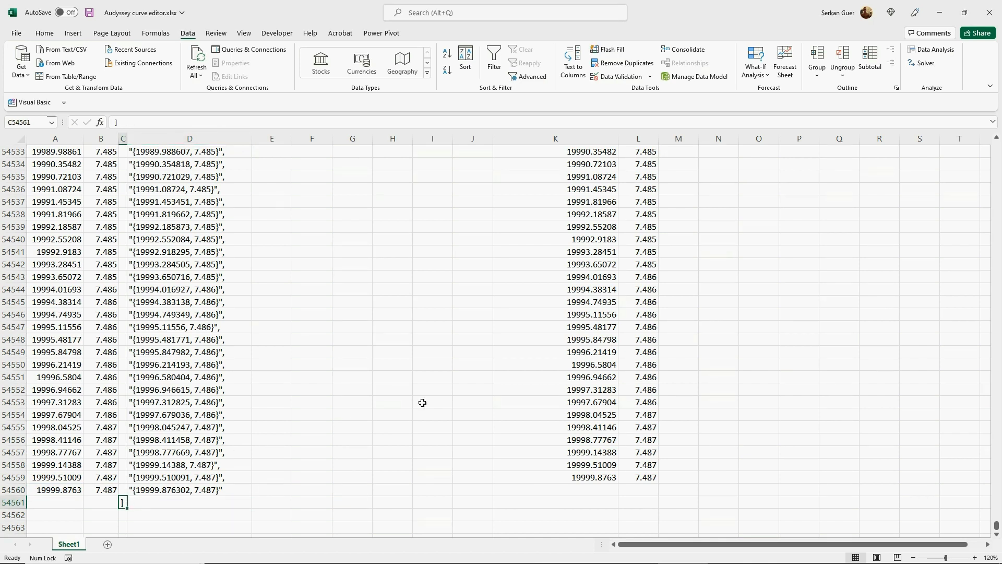
key(shift+Right)
- Copy the bracketed C1:D54561 pair list, then close the stray blank workbook
key(ctrl+shift+Up)
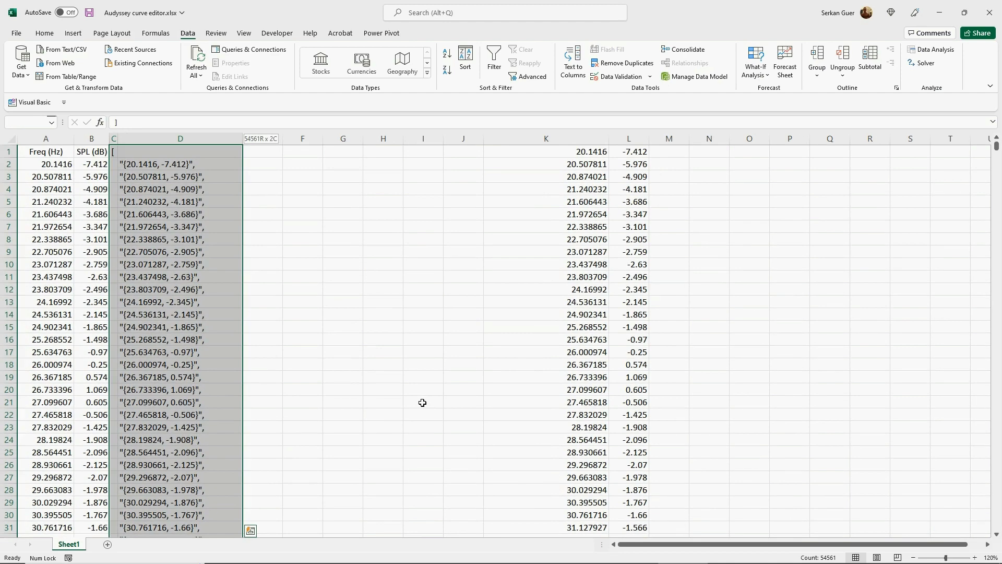
key(ctrl+c)
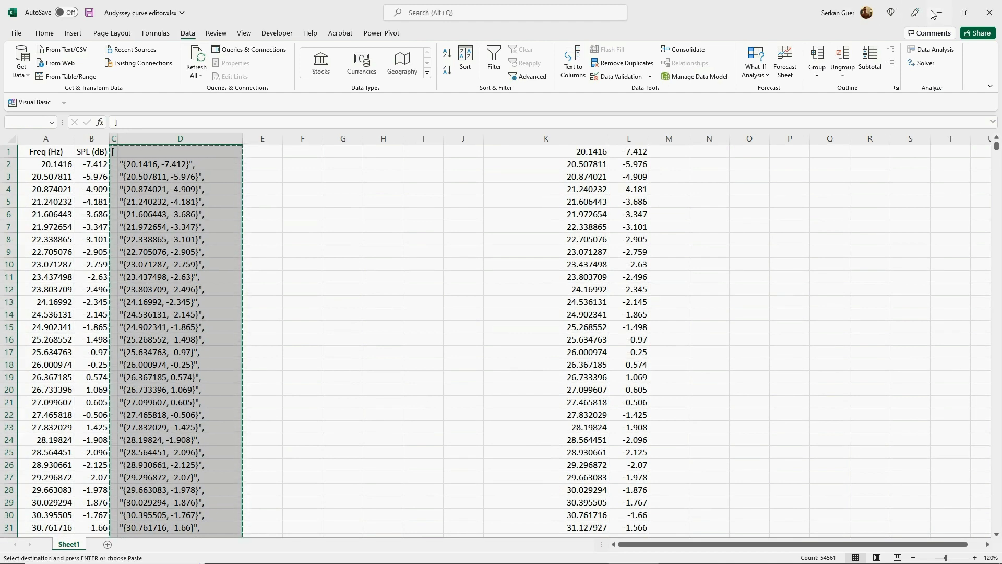
key(ctrl+n)
click(984, 17)
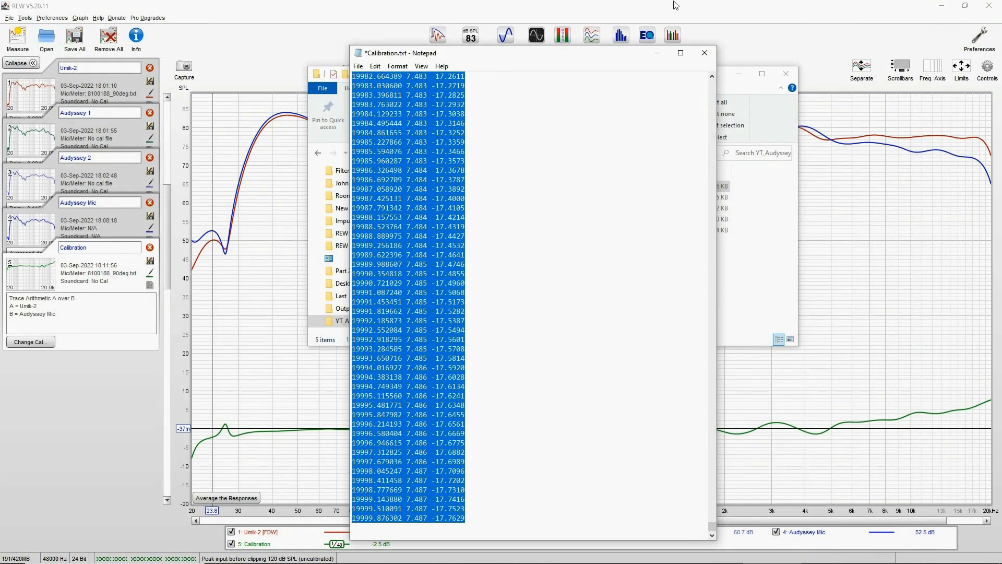
- Close Notepad's calibration text without saving, and close File Explorer
click(705, 53)
click(521, 294)
click(786, 73)
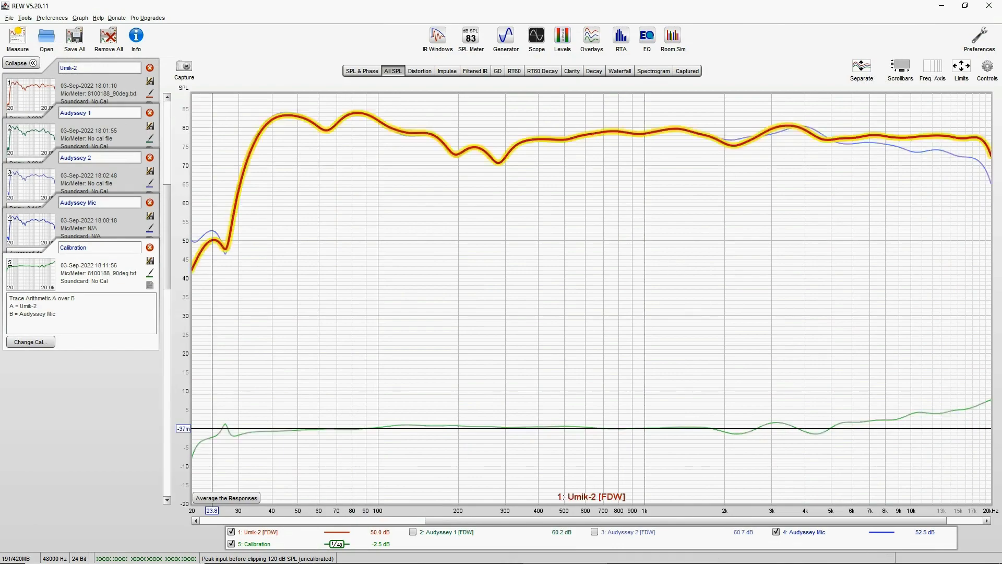
- Search Google for 'json online editor' in Chrome and open the JSON Editor Online site
click(226, 557)
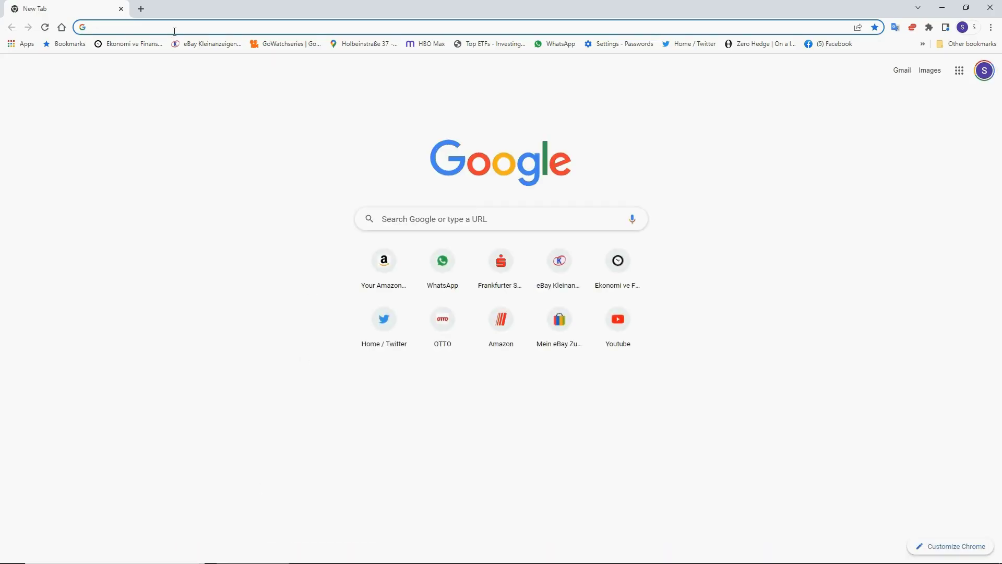
text(jso)
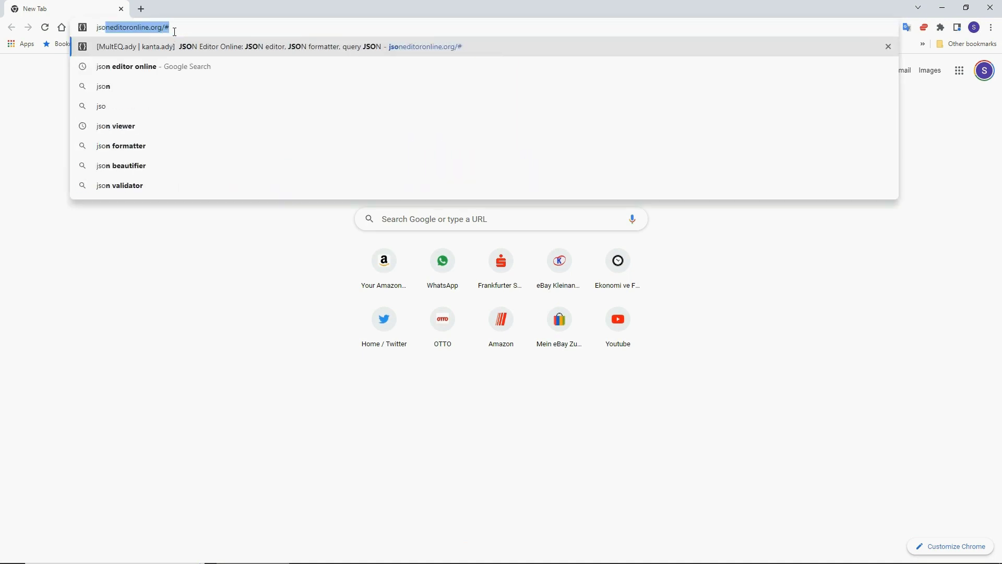
text(n online editor)
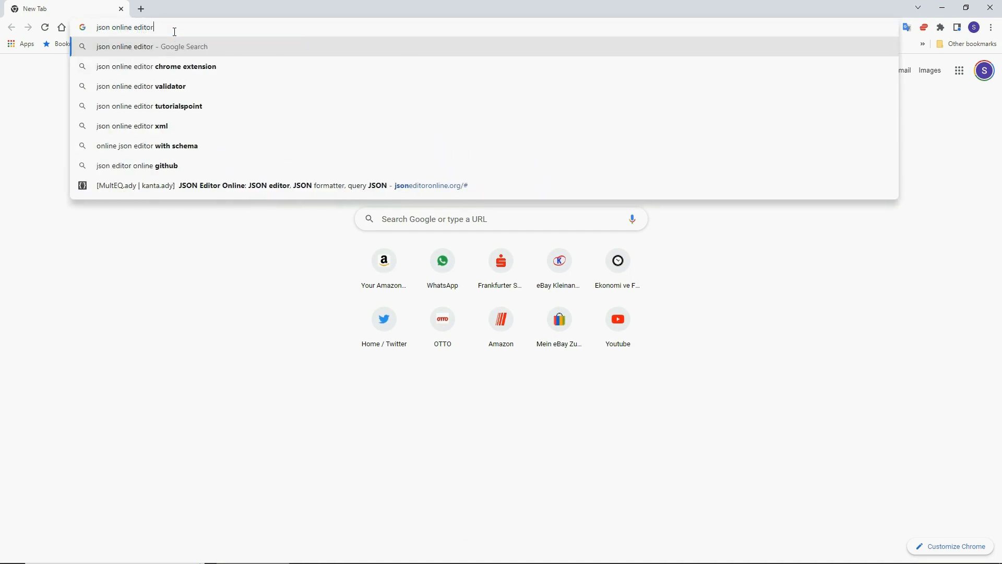
key(Return)
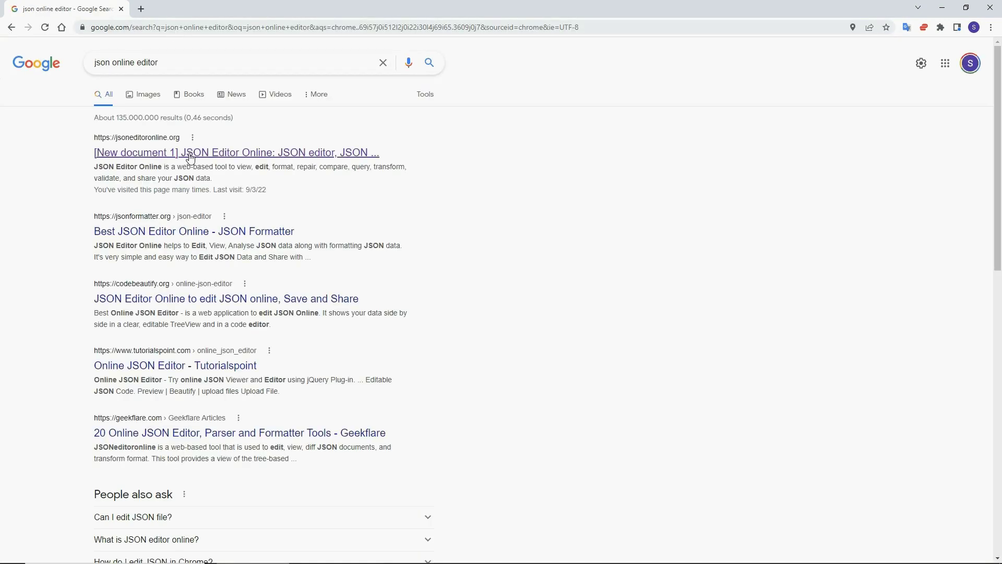
click(189, 157)
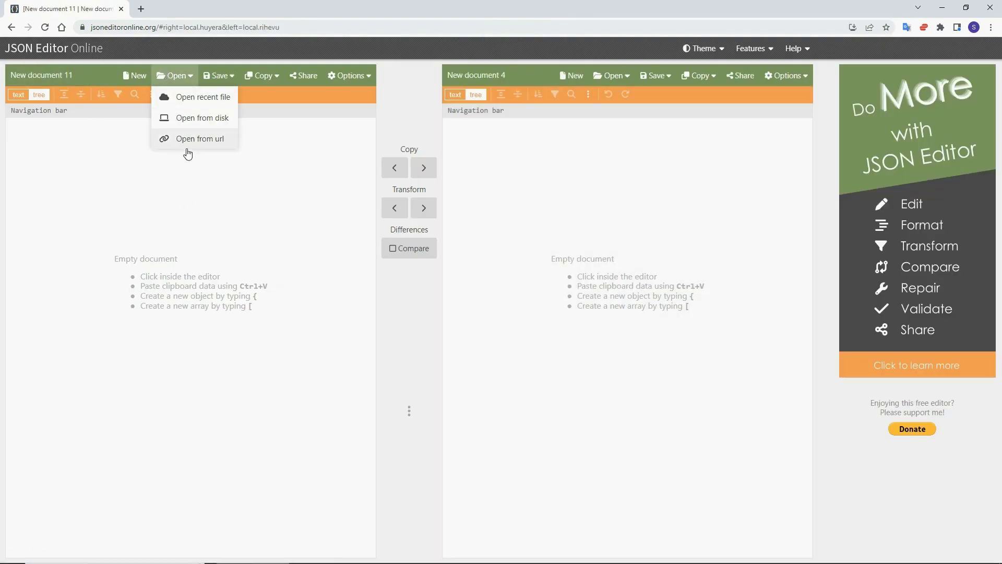
mouse_move(302, 560)
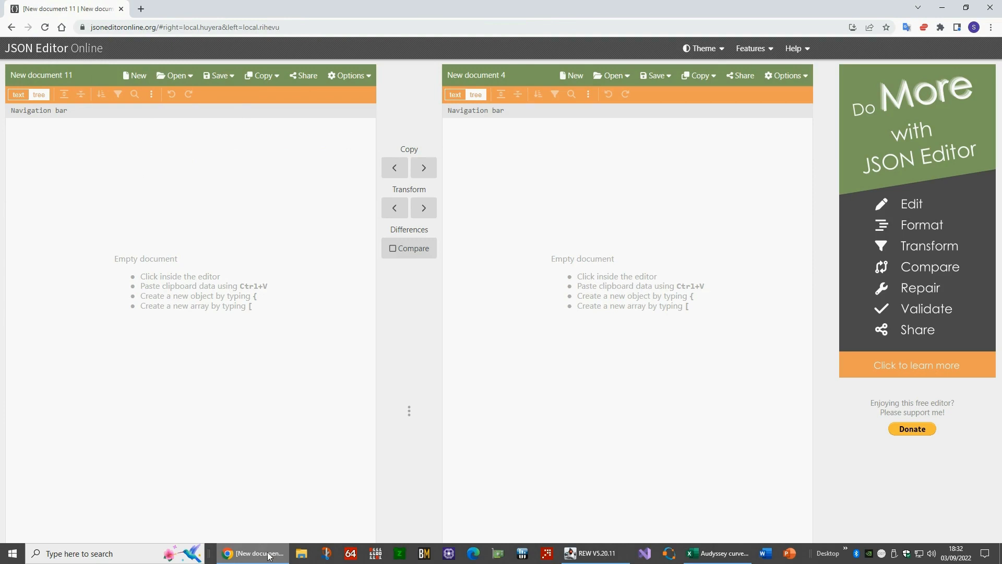
- Show the Desktop in File Explorer, sort by Name, and scroll to find aug22.ady
click(302, 557)
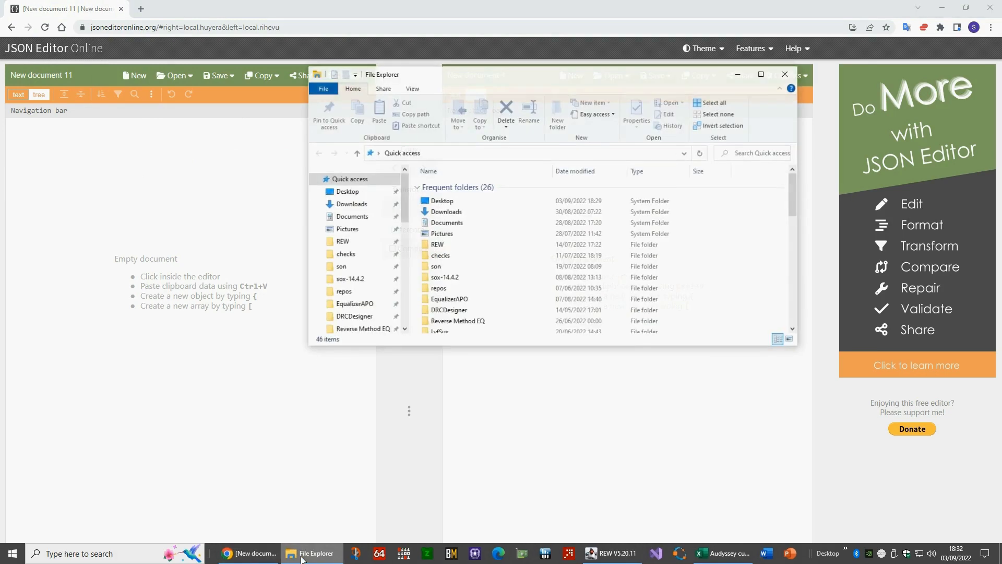
click(352, 197)
scroll(546, 188, up, 4)
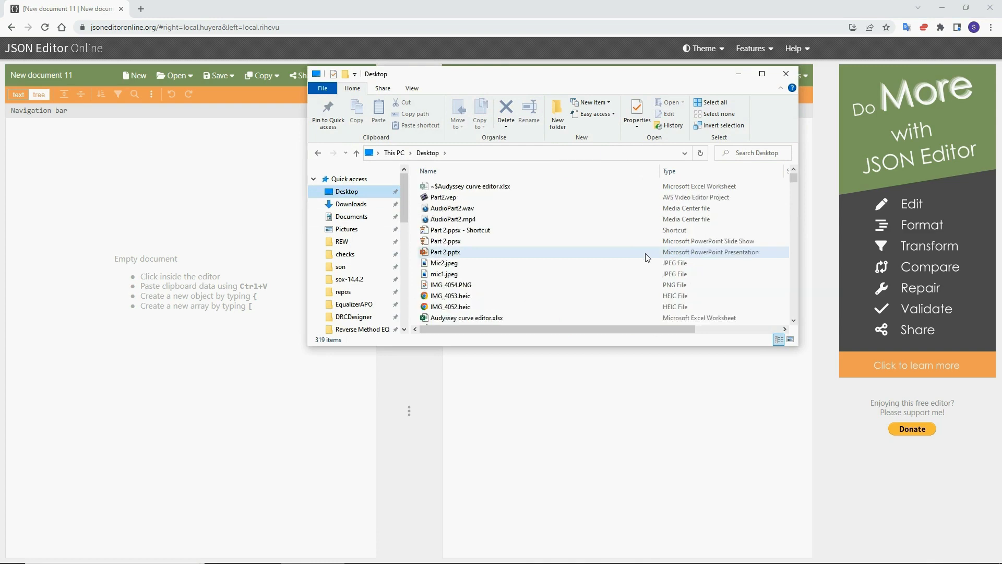
click(537, 171)
scroll(567, 272, down, 3)
scroll(567, 272, down, 20)
scroll(567, 272, up, 3)
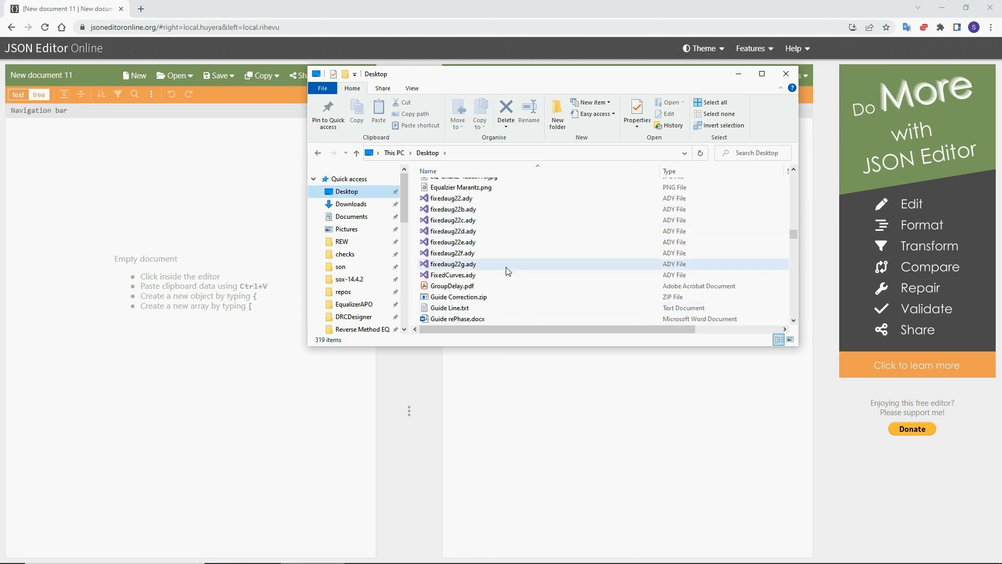
scroll(515, 277, up, 10)
scroll(515, 280, up, 15)
scroll(515, 280, up, 4)
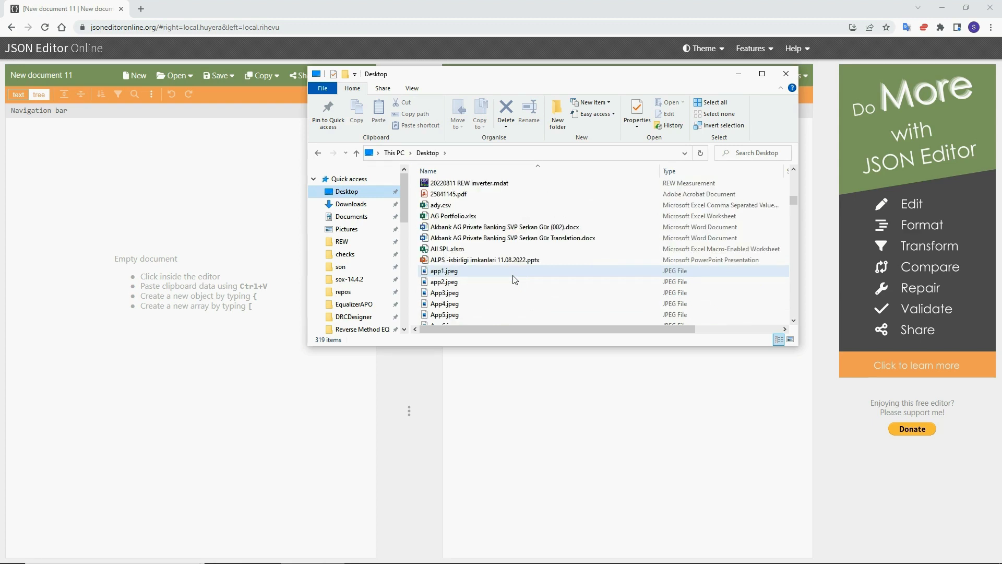
scroll(515, 279, up, 4)
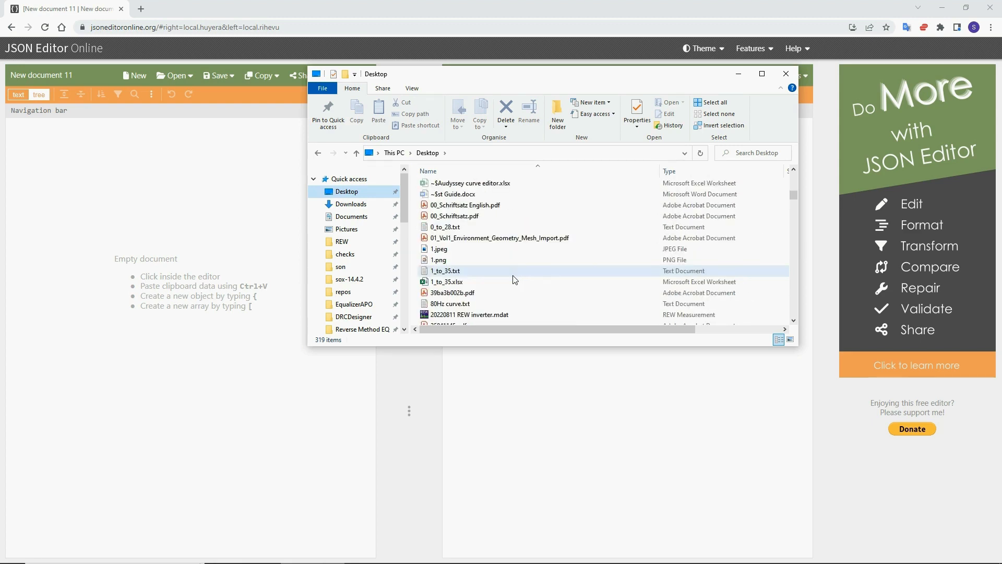
scroll(515, 280, down, 8)
scroll(515, 279, up, 4)
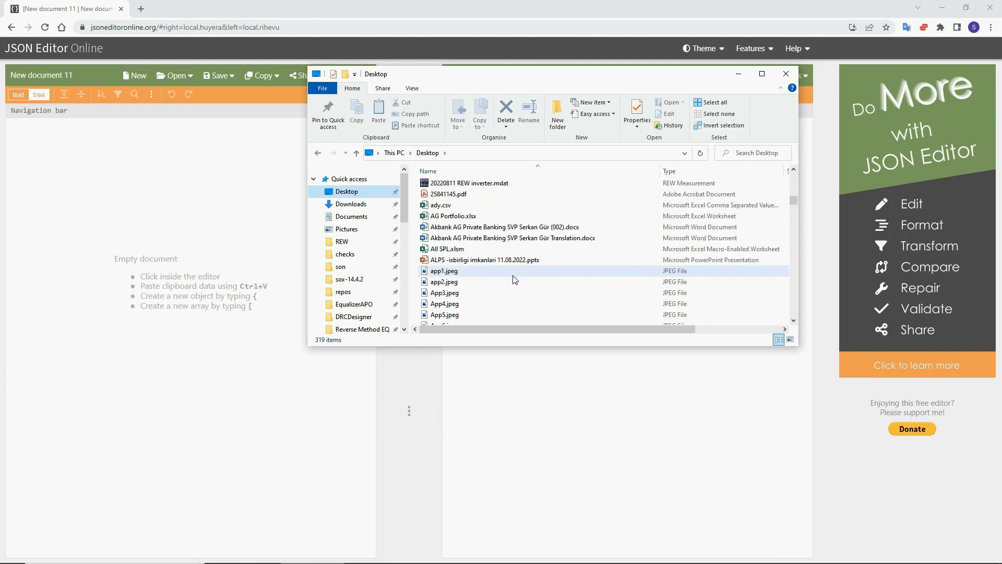
scroll(515, 280, up, 1)
scroll(514, 280, up, 15)
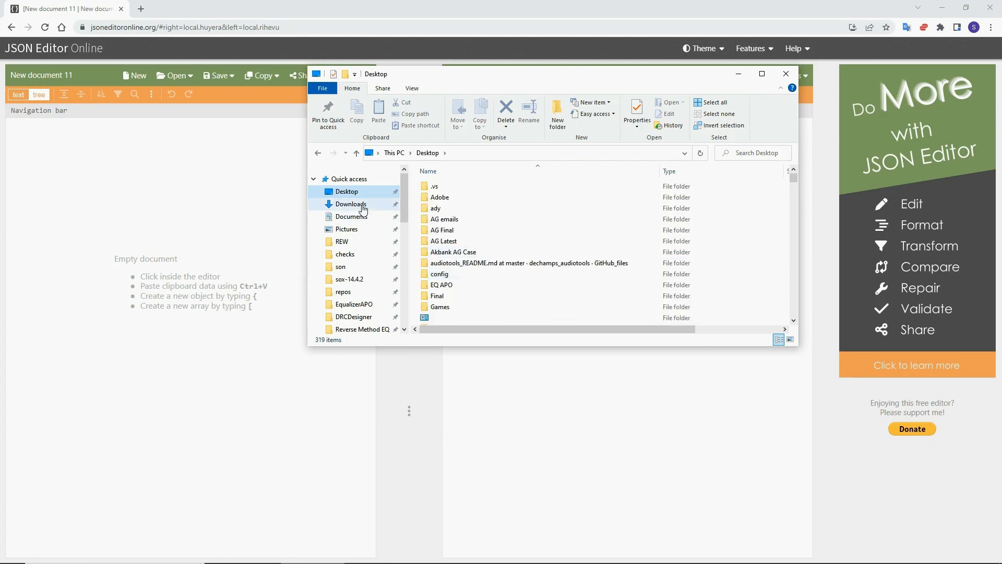
scroll(574, 282, down, 18)
scroll(600, 285, down, 6)
- Drag aug22.ady into the left JSON document and expand its detectedChannels list
click(451, 242)
drag(451, 246, 193, 262)
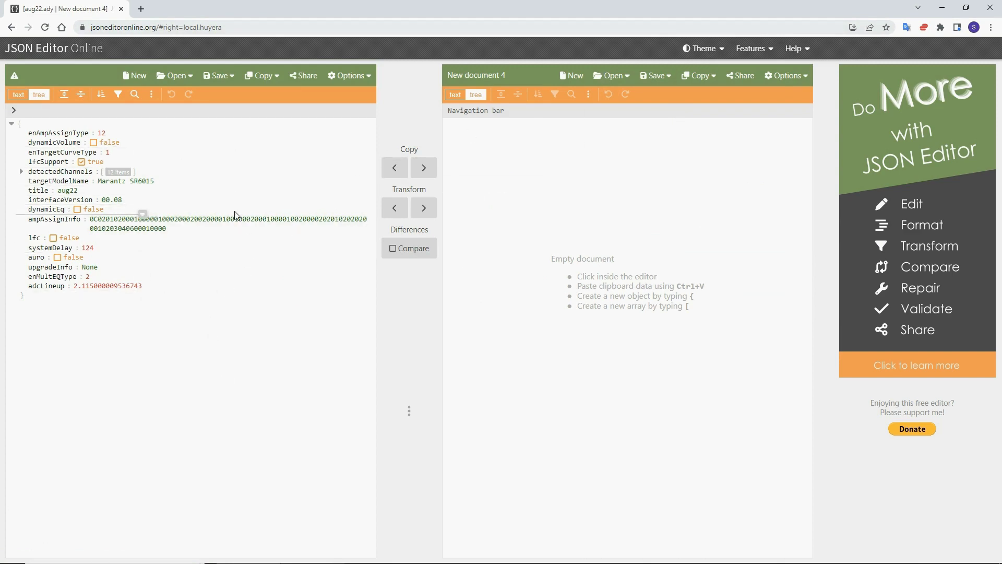
click(21, 173)
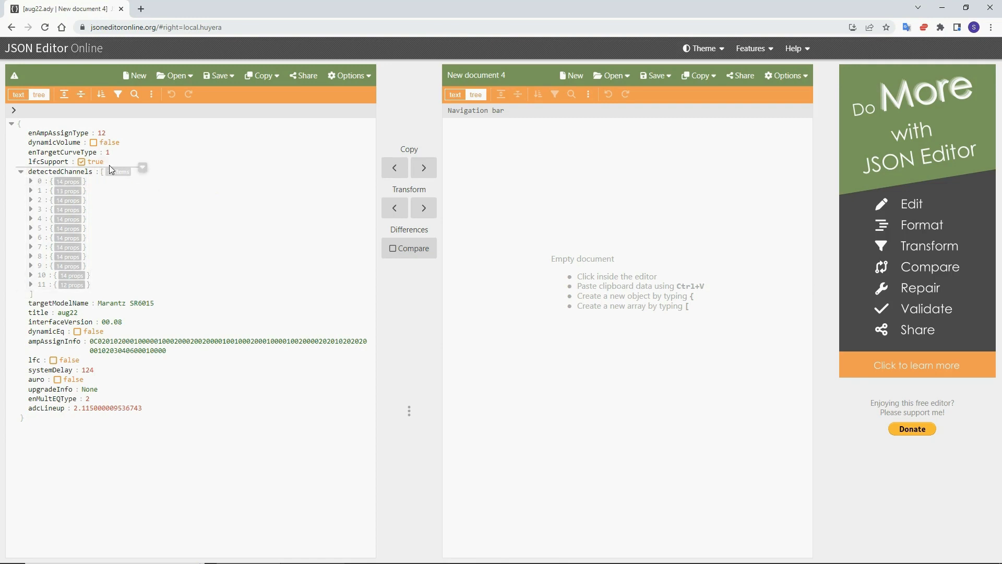
mouse_move(138, 178)
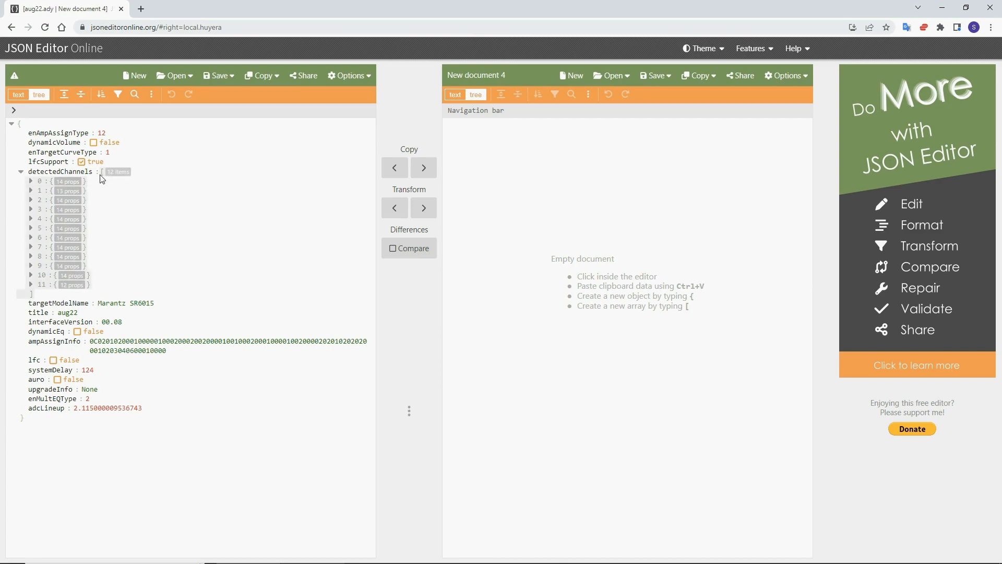
- Expand channels 0, 1 and 2 to show their empty customTargetCurvePoints
click(30, 182)
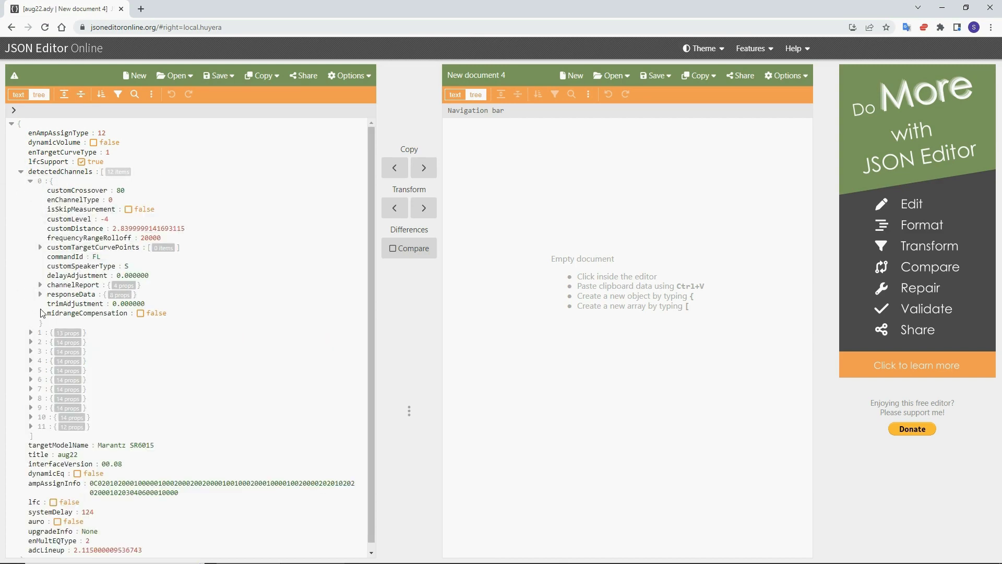
click(31, 333)
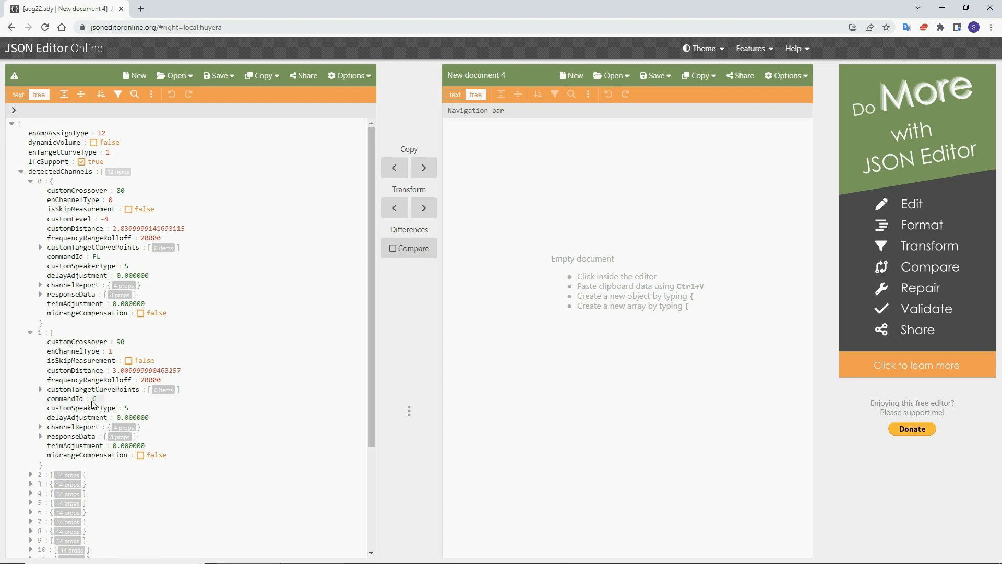
click(30, 474)
scroll(121, 501, down, 4)
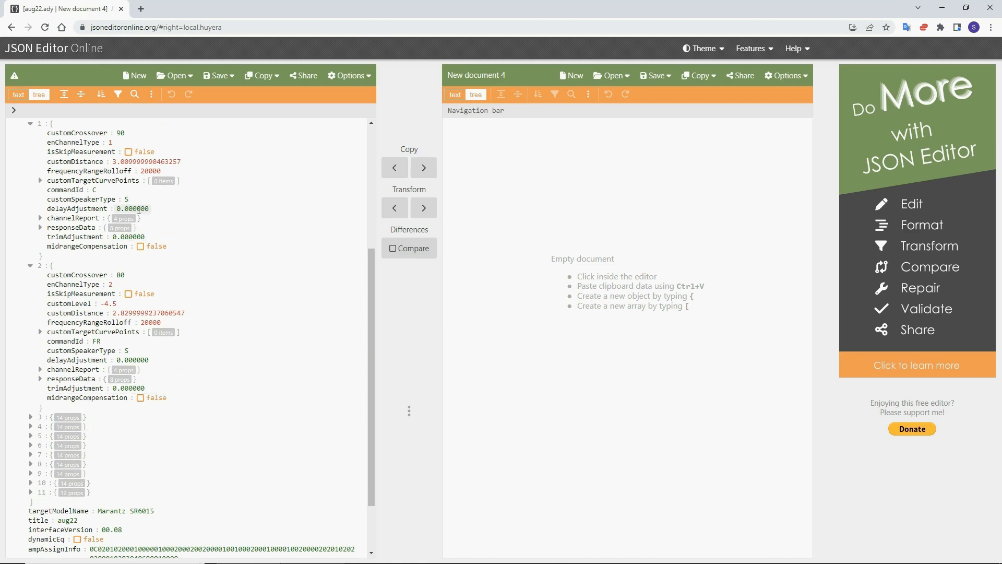
scroll(192, 329, up, 4)
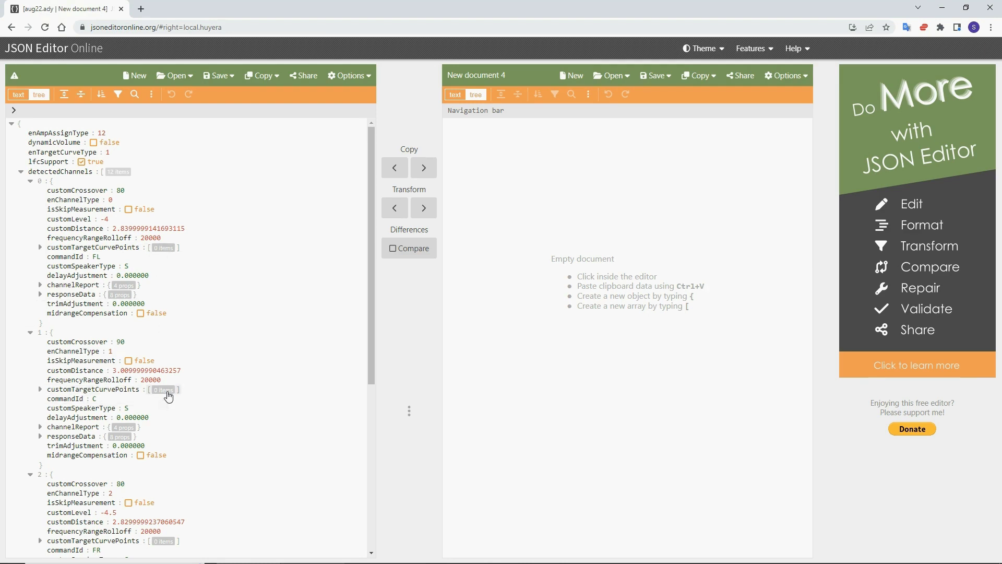
- Paste the 54559 calibration pairs into channel 0 (FL) customTargetCurvePoints and check the last items
right_click(165, 250)
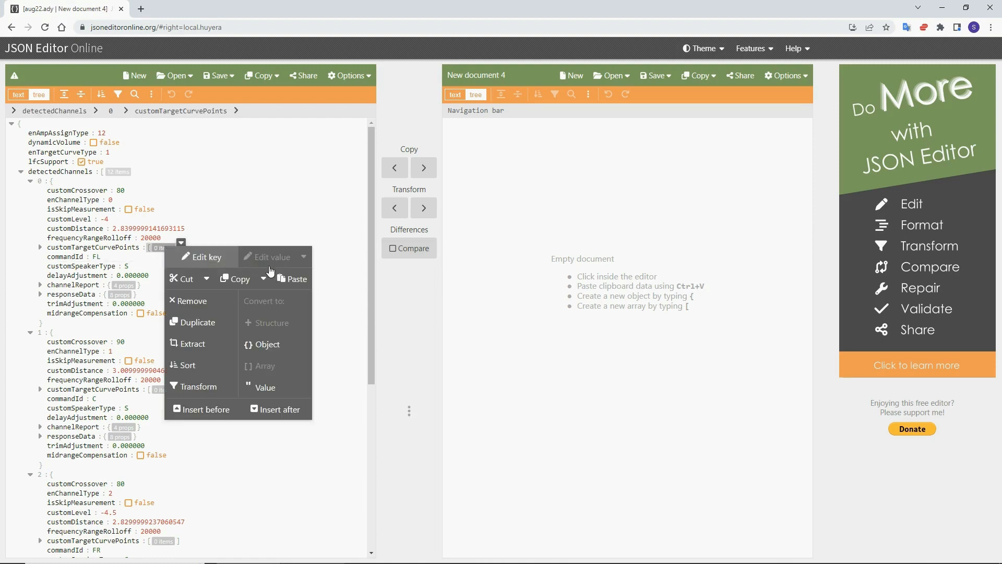
click(291, 281)
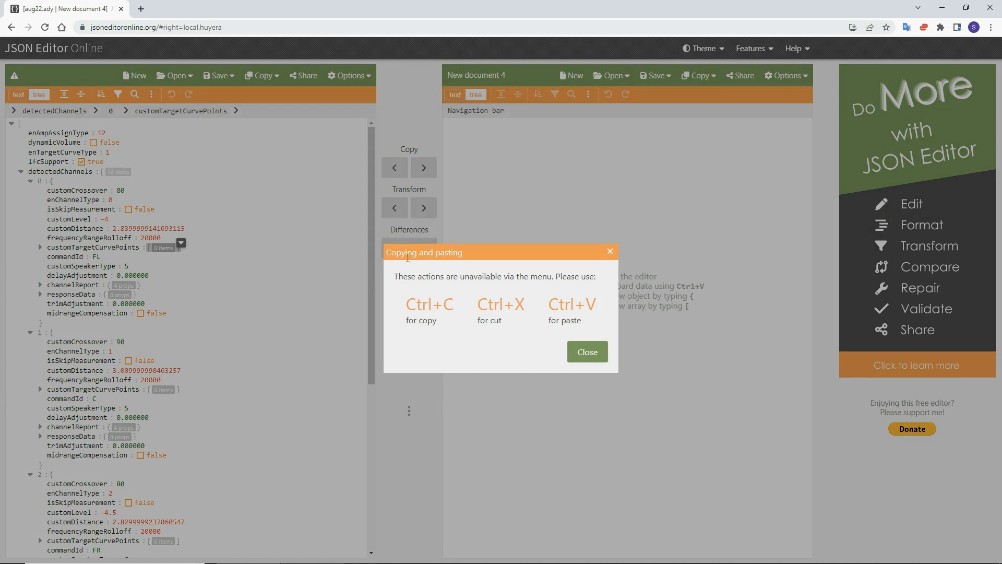
click(576, 357)
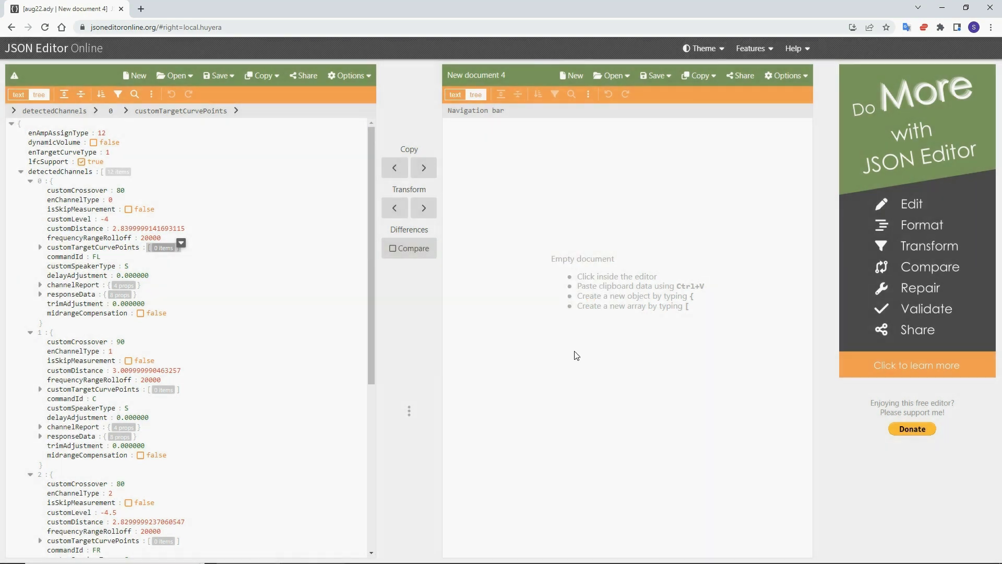
key(ctrl+v)
click(40, 249)
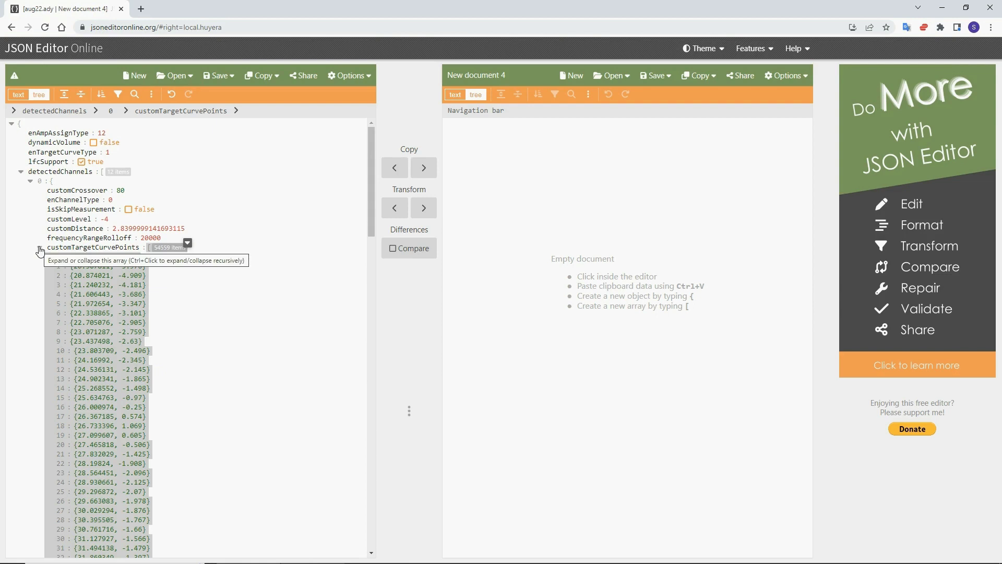
scroll(130, 304, down, 9)
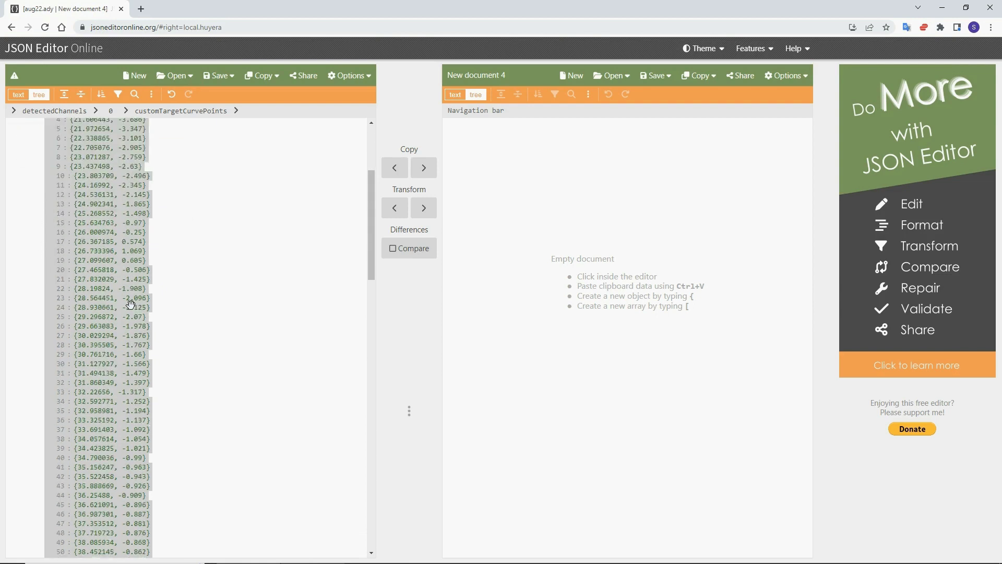
scroll(131, 304, down, 9)
scroll(209, 340, up, 3)
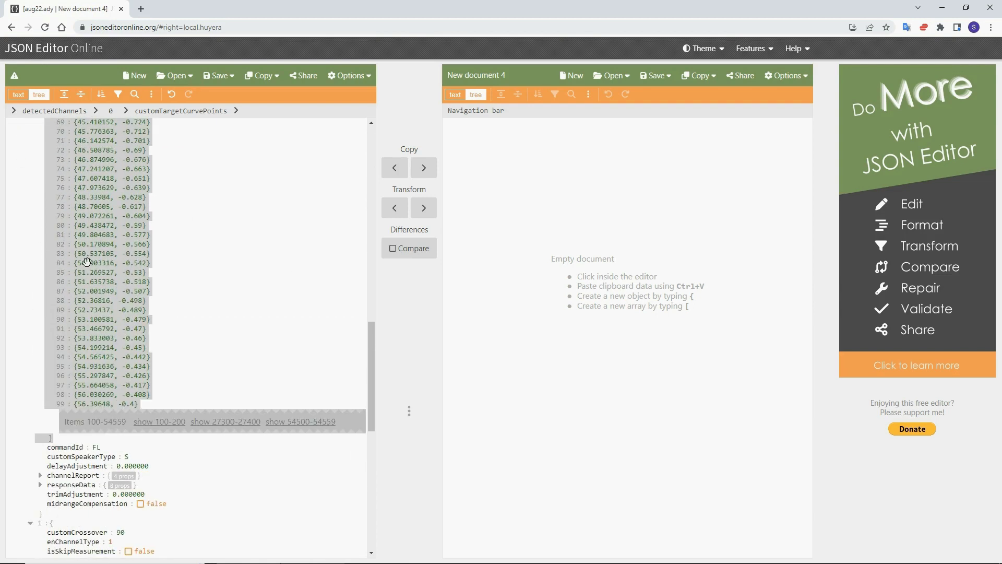
click(312, 422)
scroll(287, 477, down, 10)
scroll(288, 480, up, 7)
scroll(288, 478, up, 20)
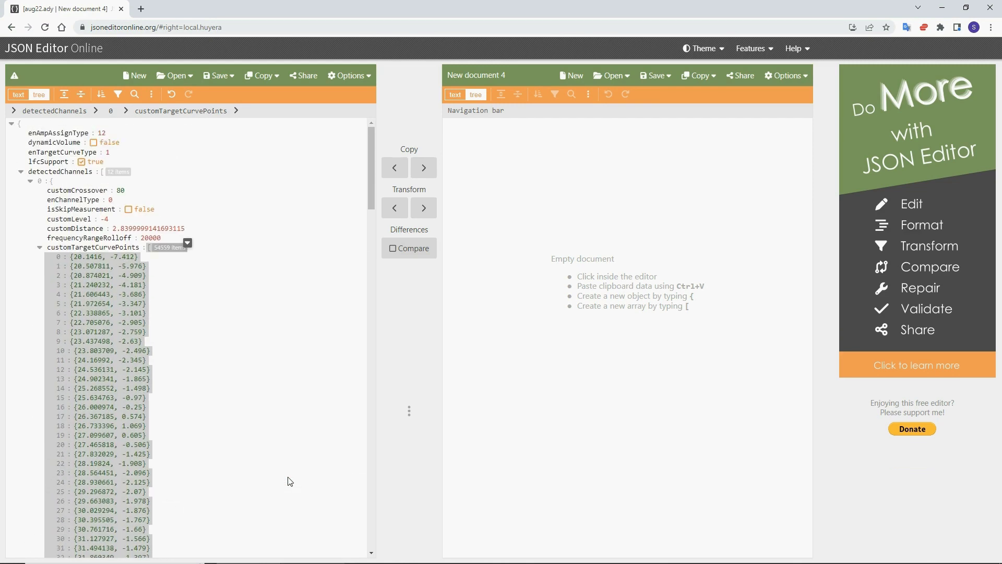
click(39, 248)
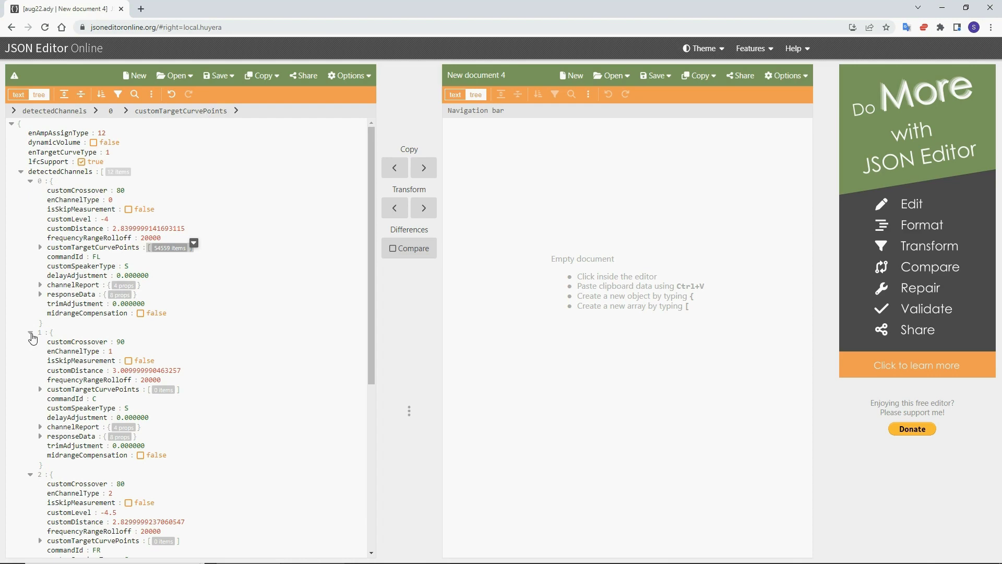
- Paste the calibration pairs into channel 1 (C) customTargetCurvePoints
right_click(163, 393)
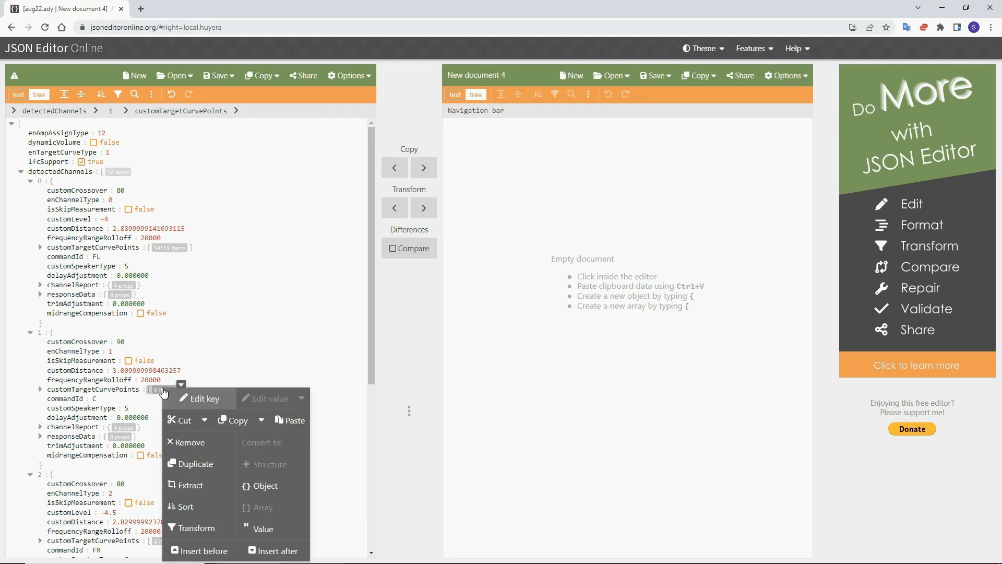
click(271, 418)
click(586, 353)
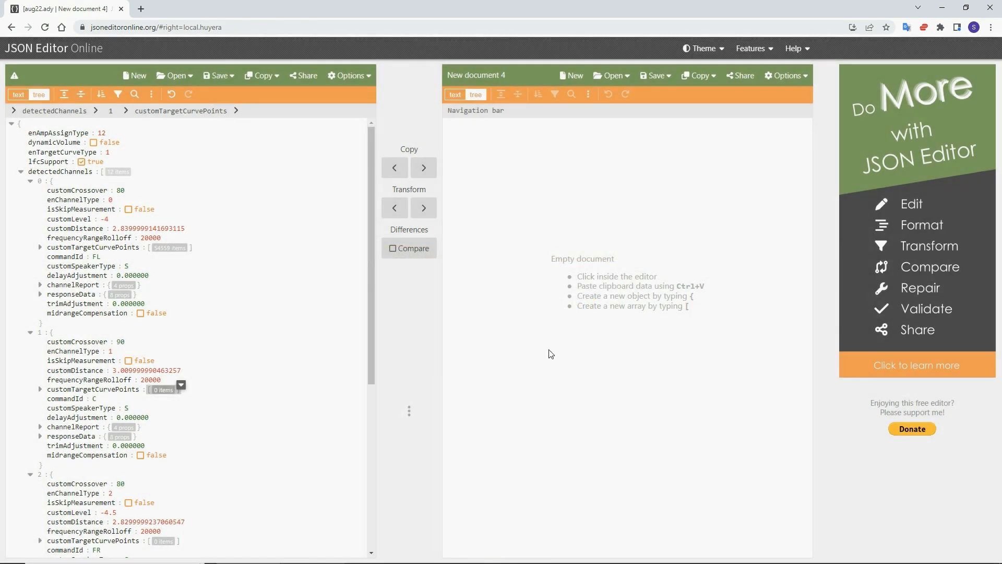
key(ctrl+v)
scroll(246, 416, down, 4)
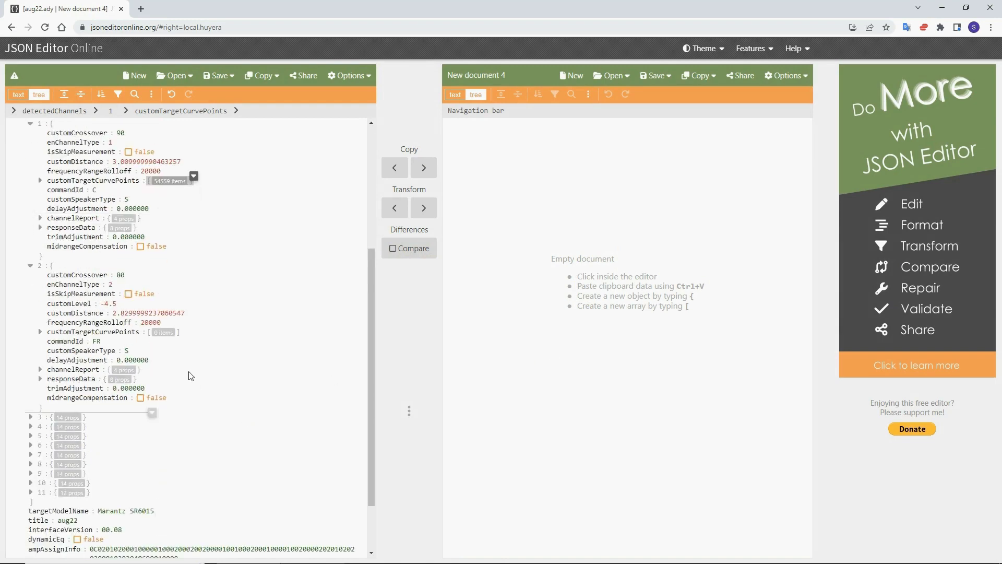
- Paste the calibration pairs into channel 2 (FR) customTargetCurvePoints
right_click(169, 337)
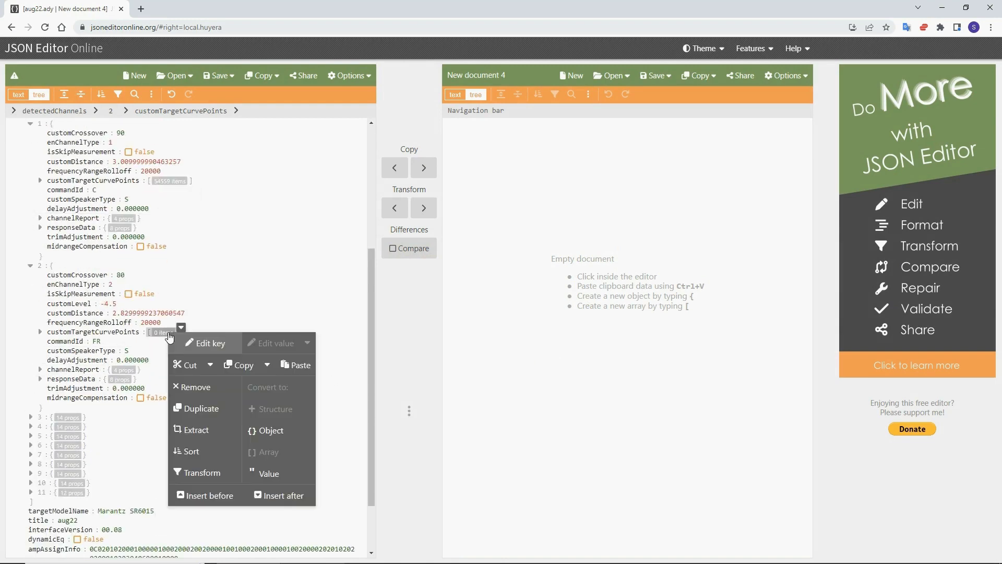
click(295, 365)
click(589, 360)
key(ctrl+v)
scroll(257, 468, down, 2)
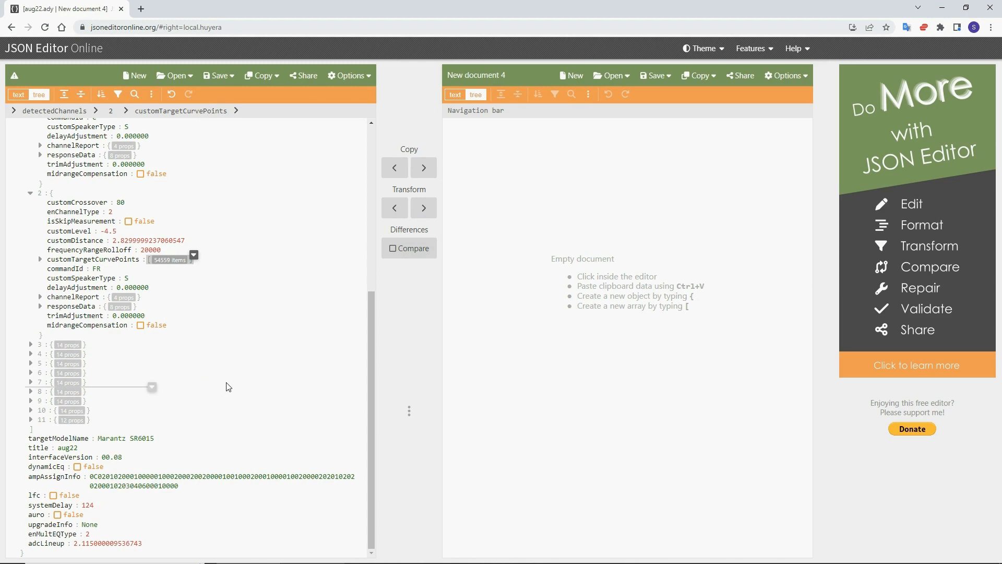
scroll(225, 385, up, 6)
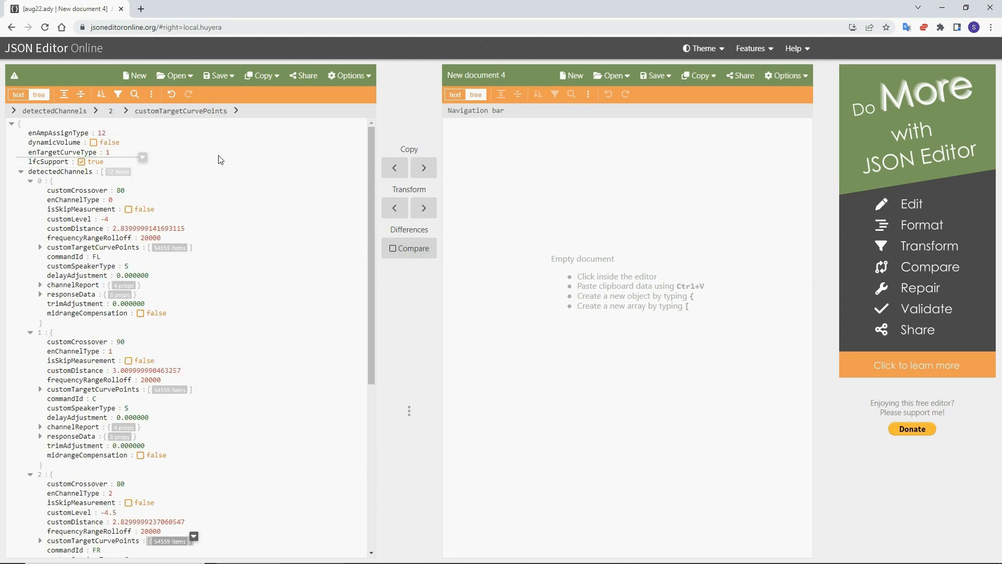
- Collapse detectedChannels and choose Save to disk for the edited document
click(218, 76)
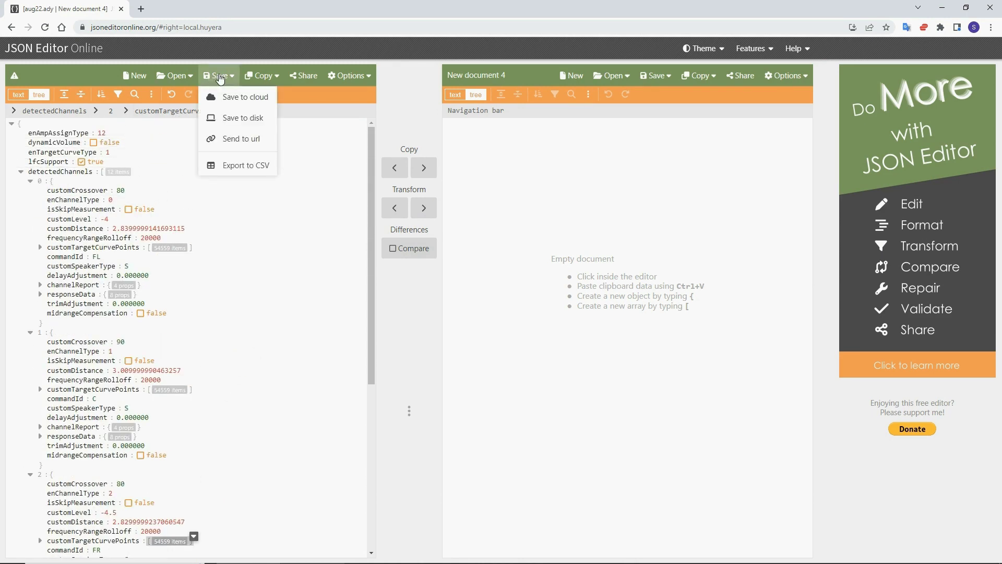
click(11, 124)
click(11, 124)
click(220, 76)
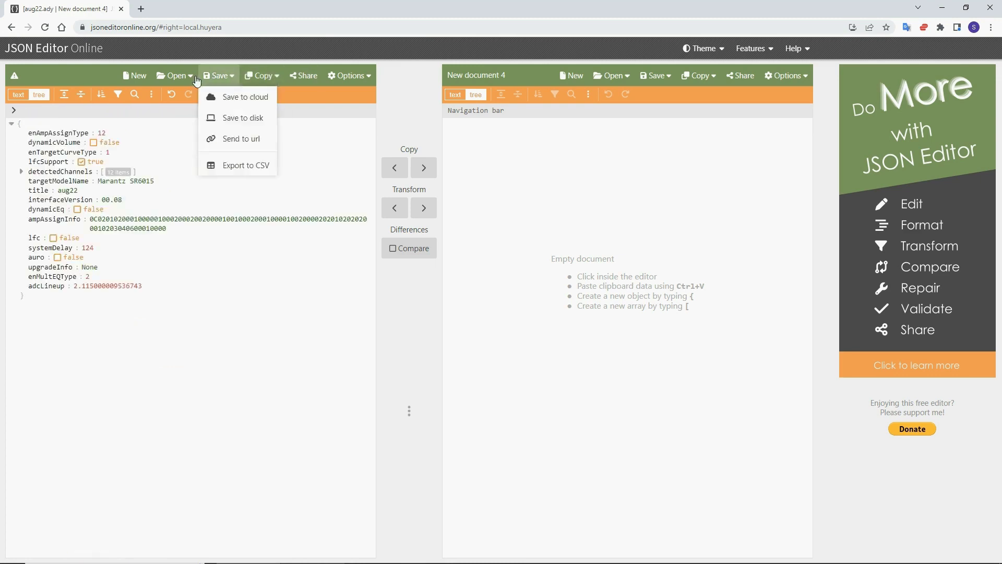
click(236, 118)
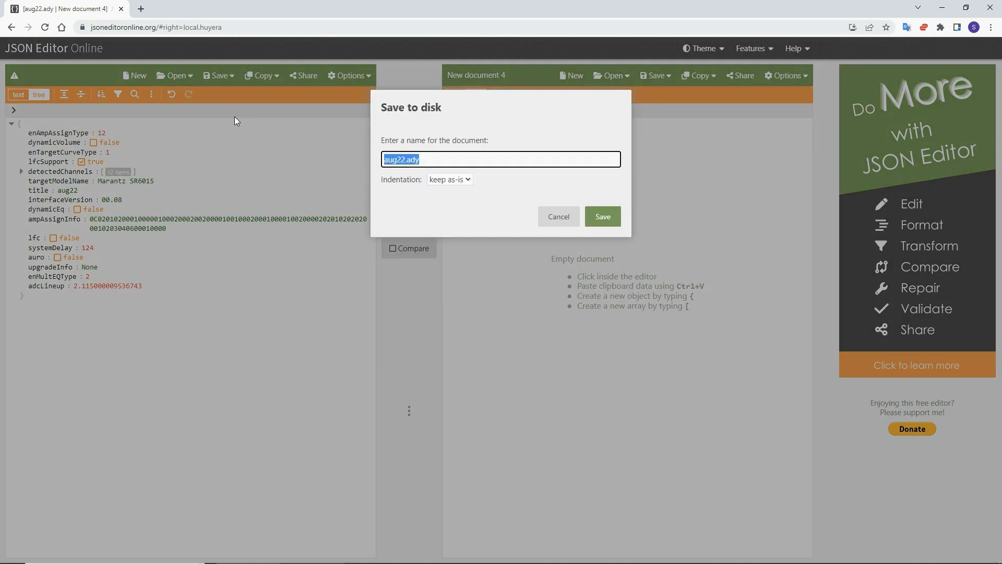
click(604, 217)
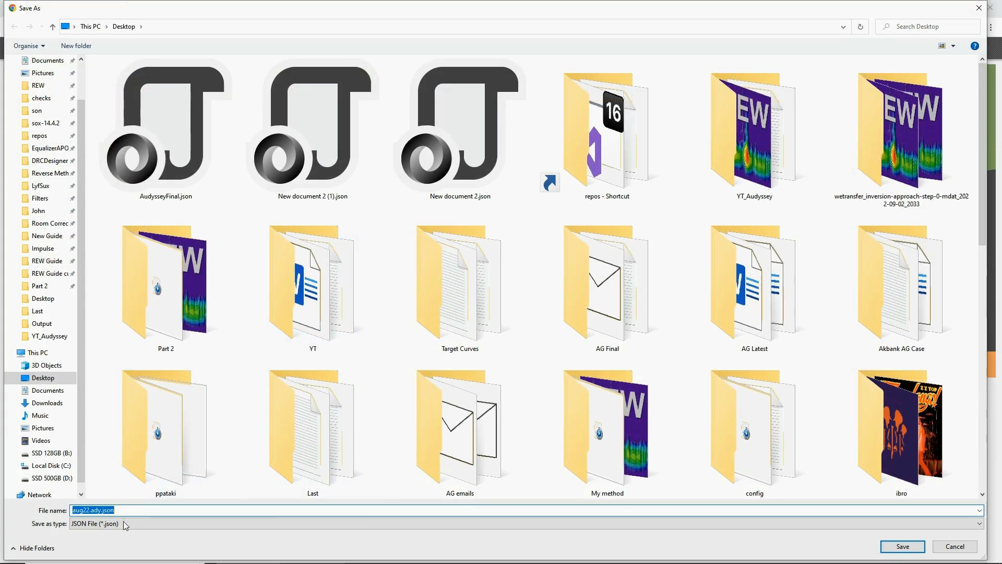
- Rename the file to MicCalCurve.ady and save it
click(209, 511)
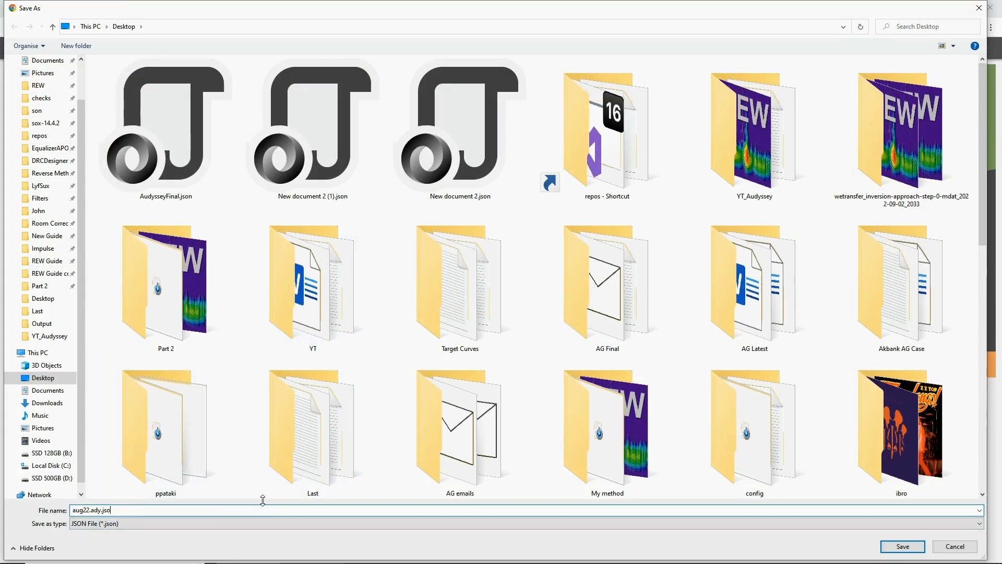
key(BackSpace)
key(BackSpace)
key(BackSpace)
key(Delete)
key(Delete)
key(Delete)
key(Delete)
key(Delete)
text(Calibnrated)
key(BackSpace)
key(BackSpace)
key(BackSpace)
key(BackSpace)
key(BackSpace)
key(BackSpace)
key(BackSpace)
key(BackSpace)
key(BackSpace)
key(BackSpace)
key(BackSpace)
text(MicCal)
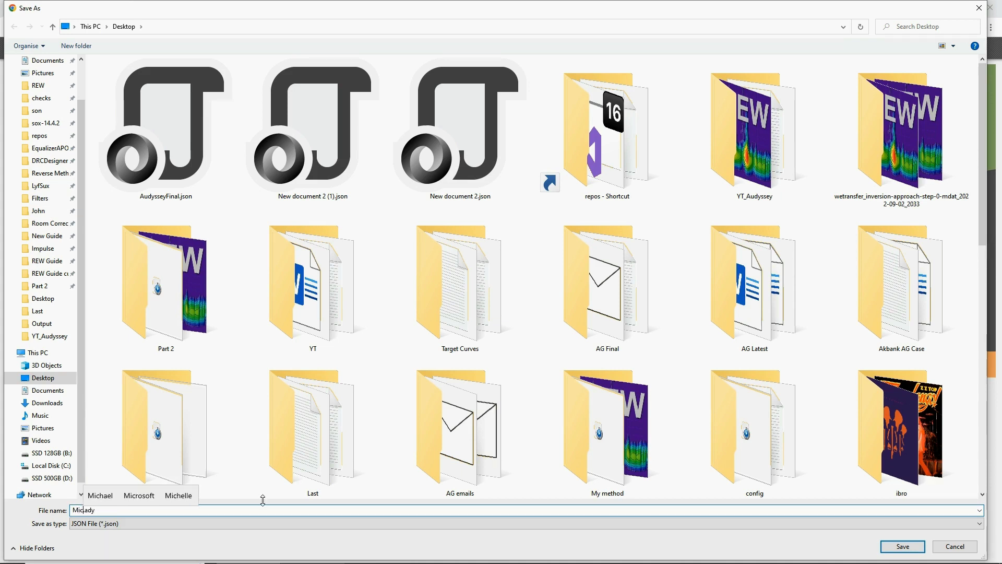
text(Curve)
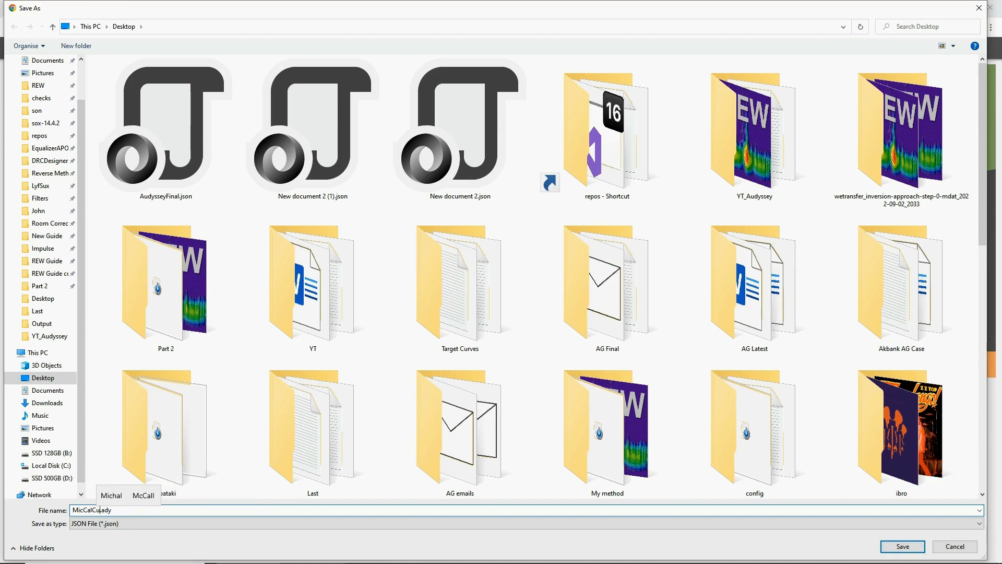
click(911, 550)
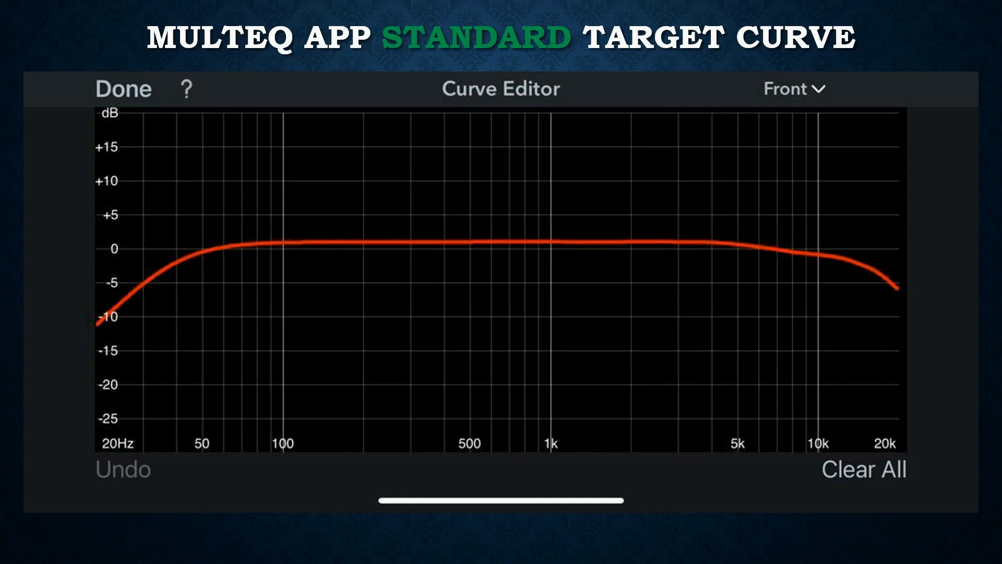
- Flip between the standard and mic calibrated target curve slides, ending on the calibrated curve
key(Right)
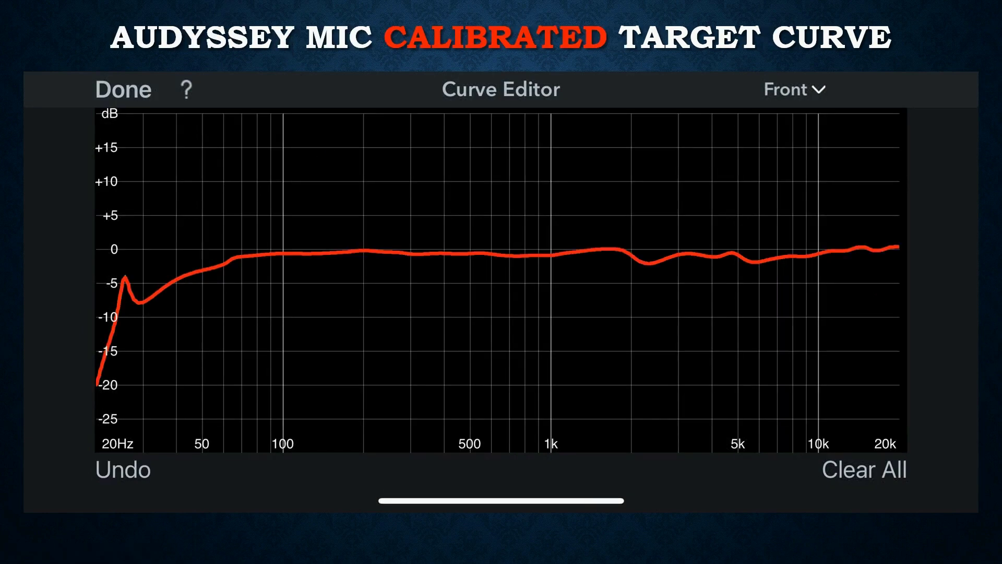
key(Right)
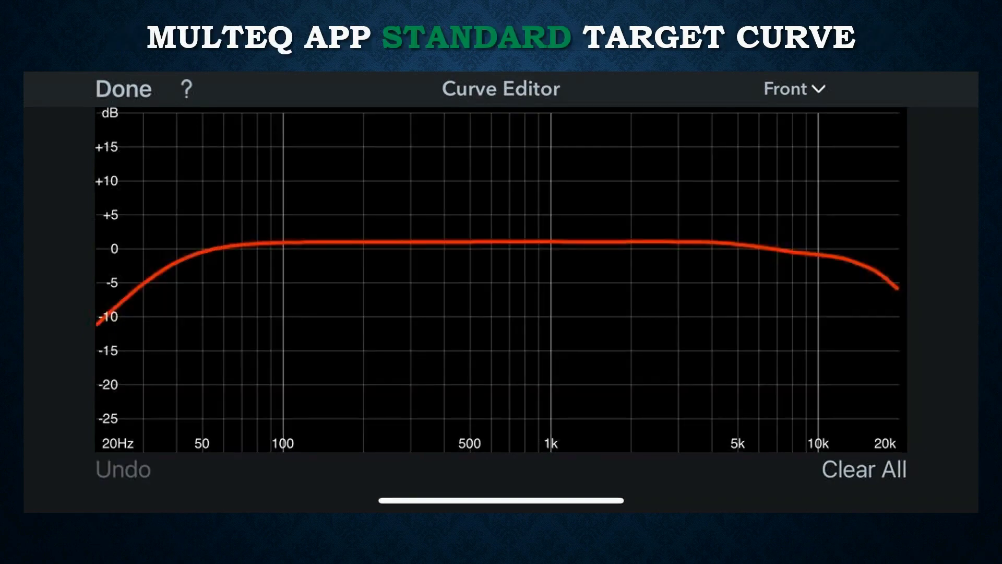
key(Left)
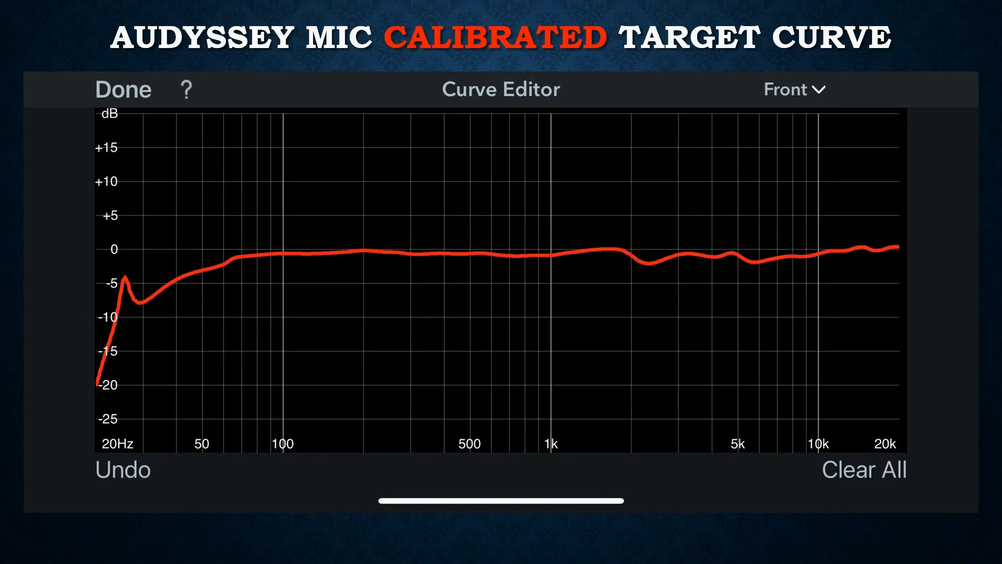